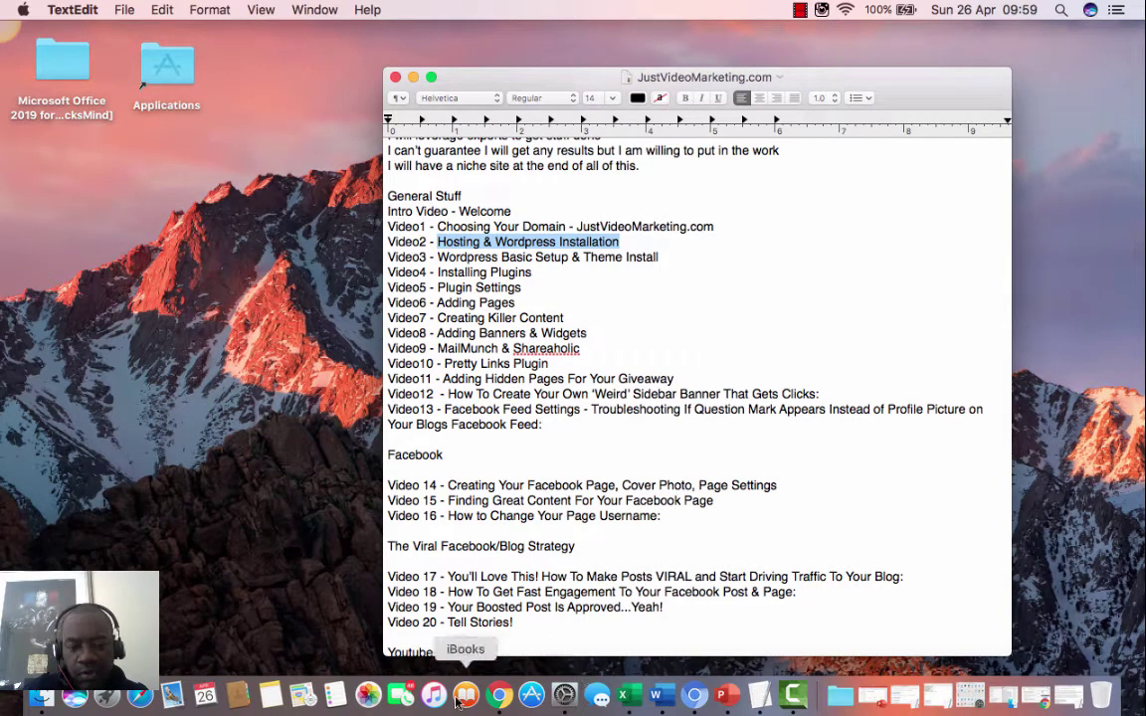
- Bring Chrome to the front, make it full screen, and open a new blank tab
click(502, 695)
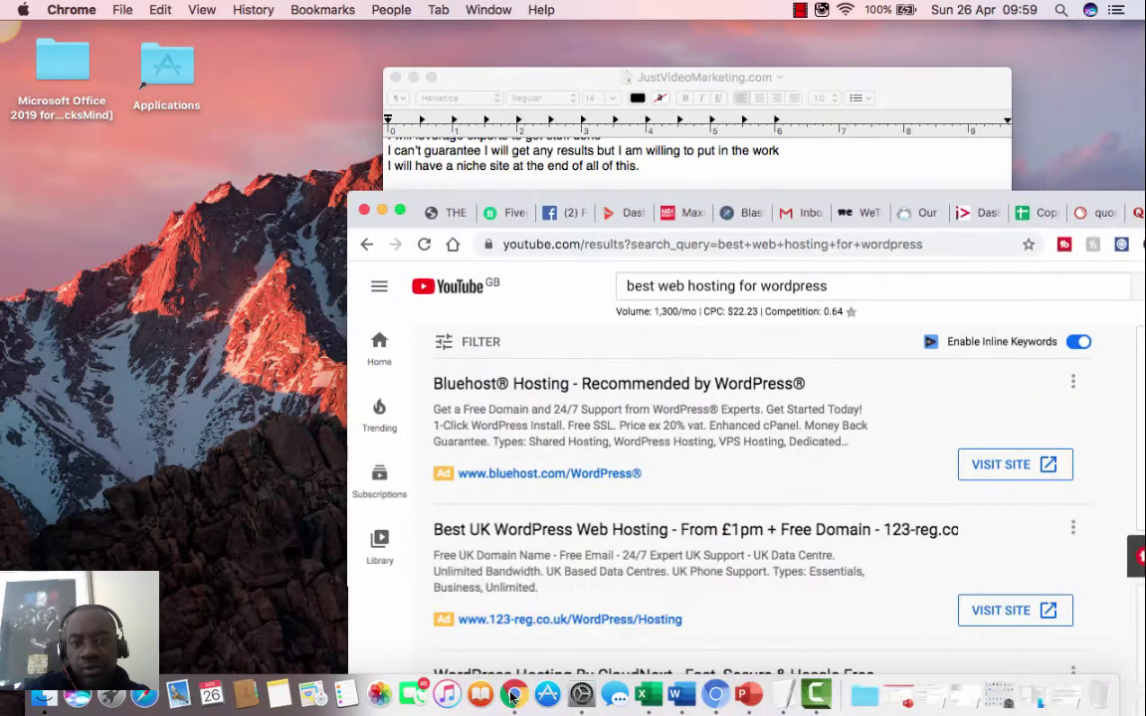
click(401, 212)
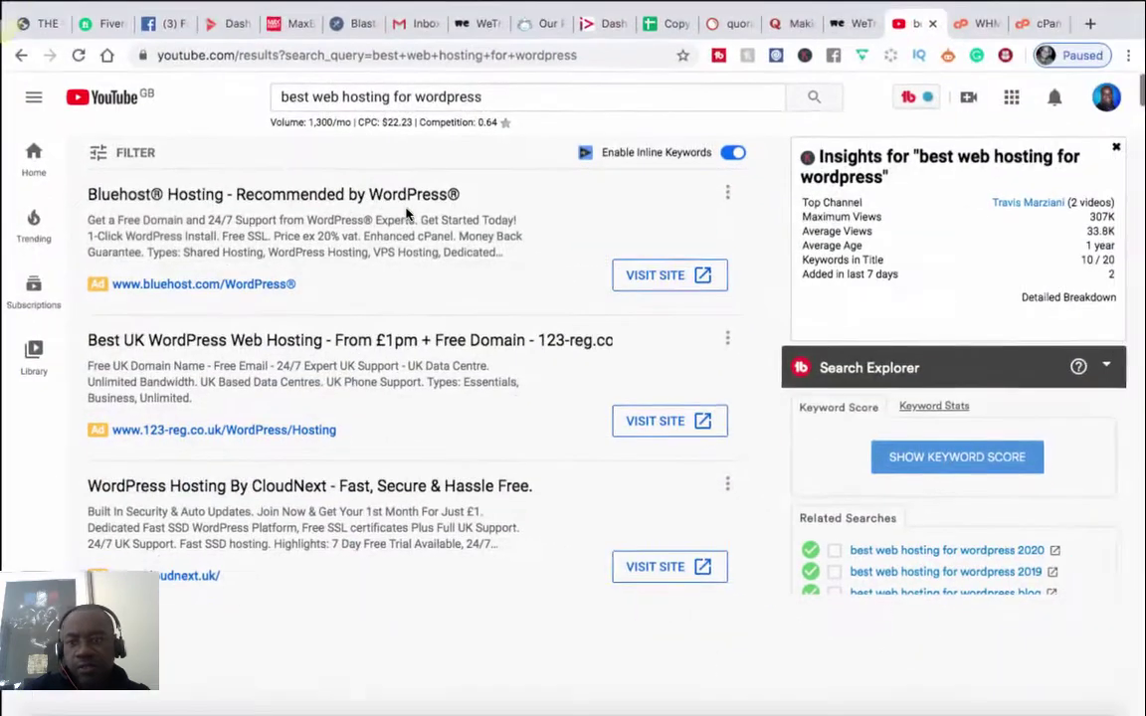
click(1087, 24)
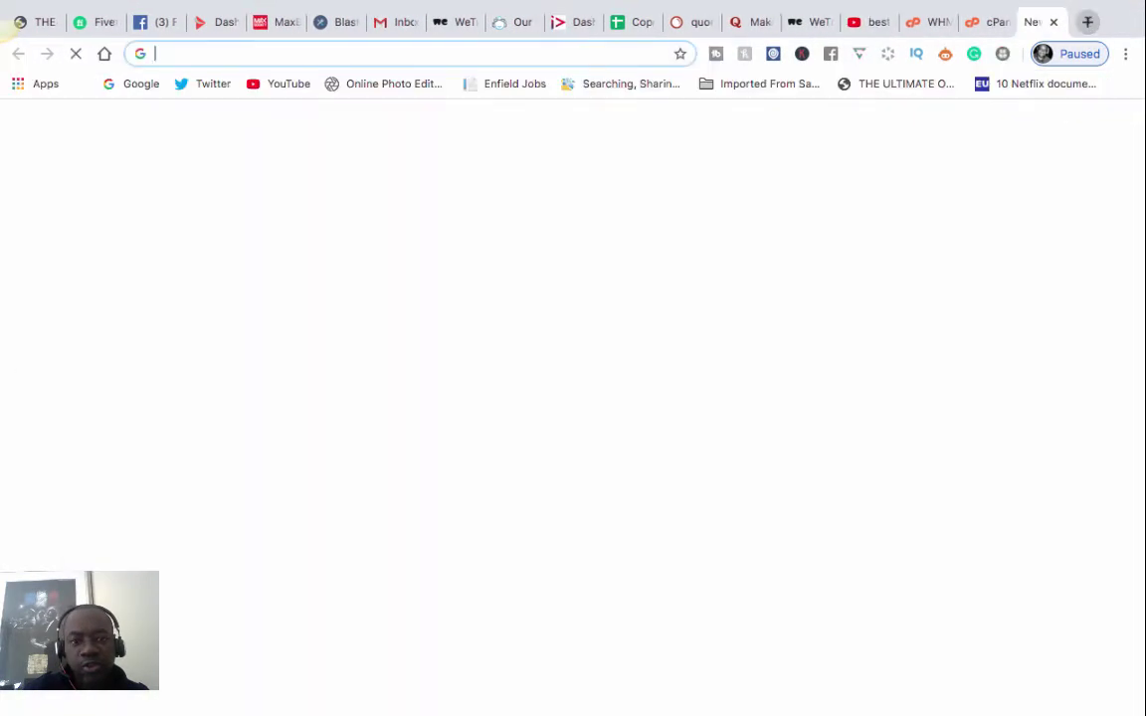
- Go to google.co.uk and search for 'best hosting for wordpress' from the suggestions
text(google.co.uk)
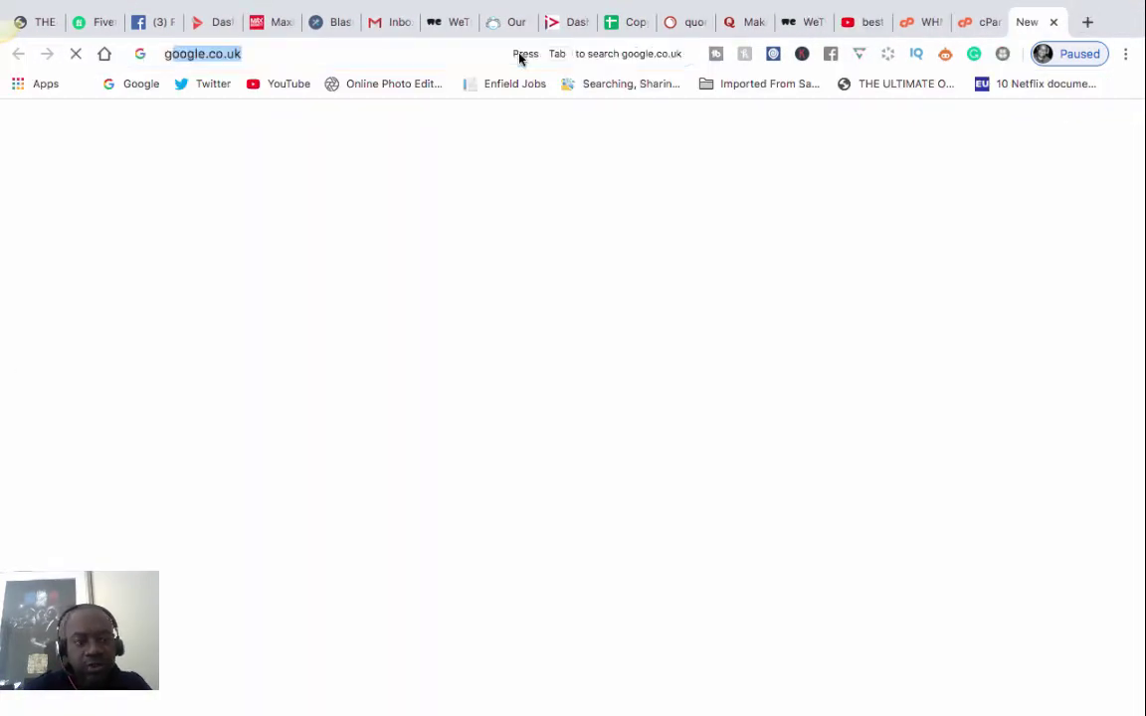
key(Return)
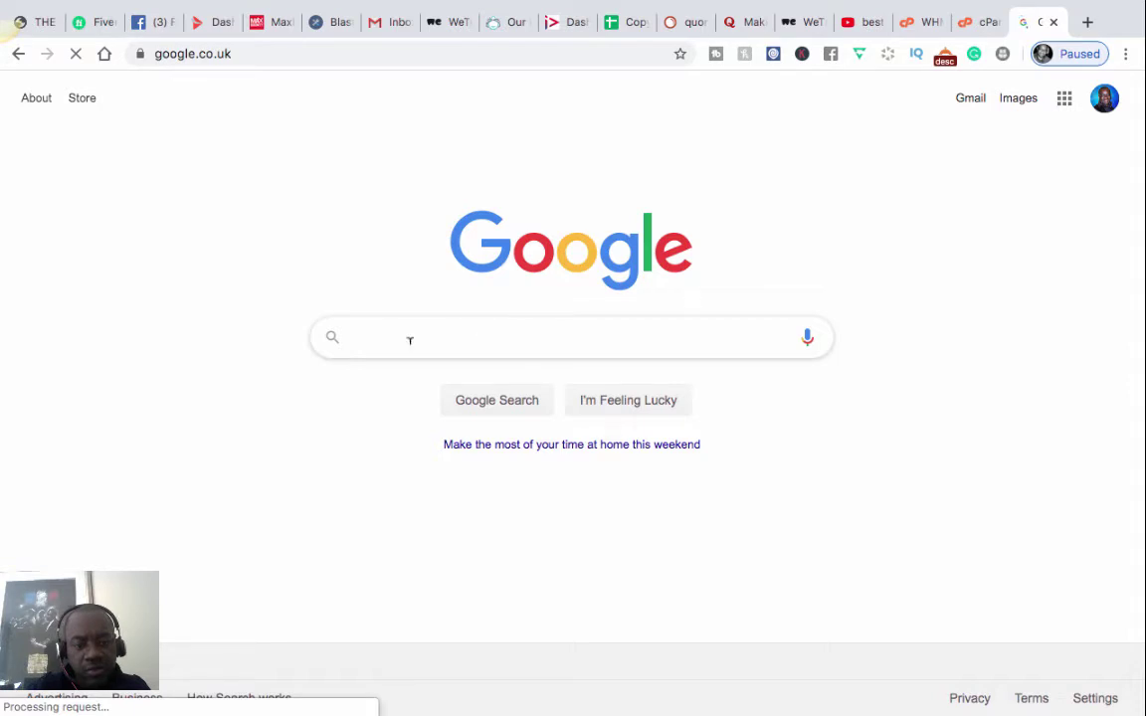
text(bb)
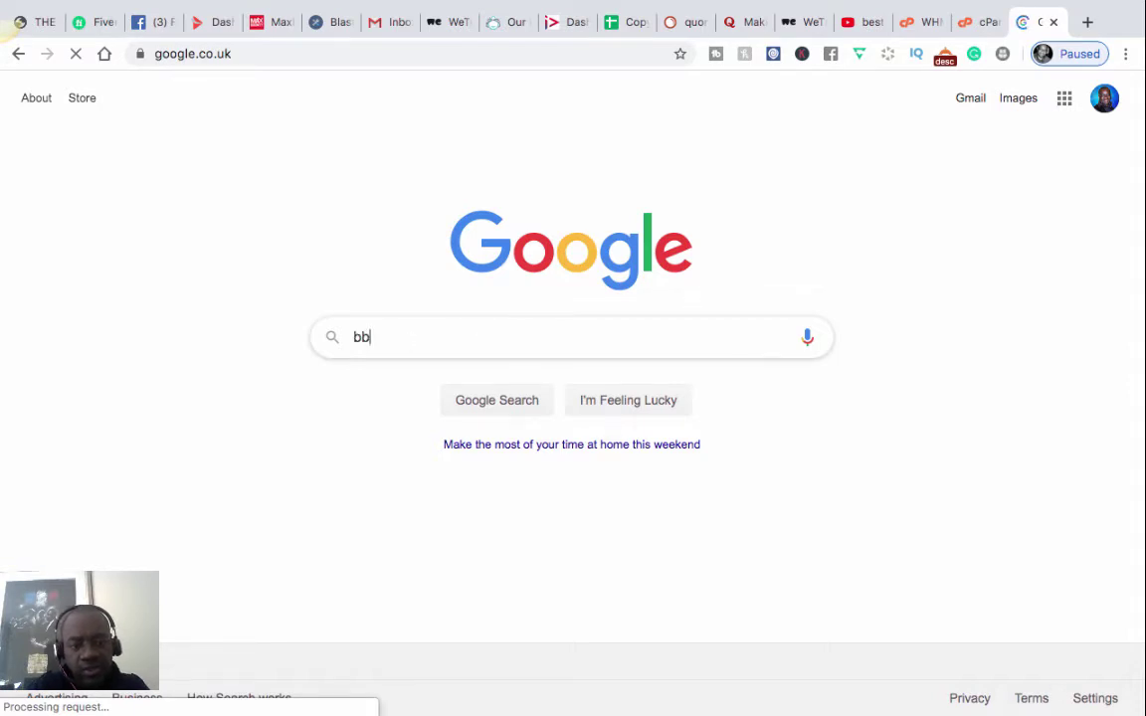
key(BackSpace)
text(est o)
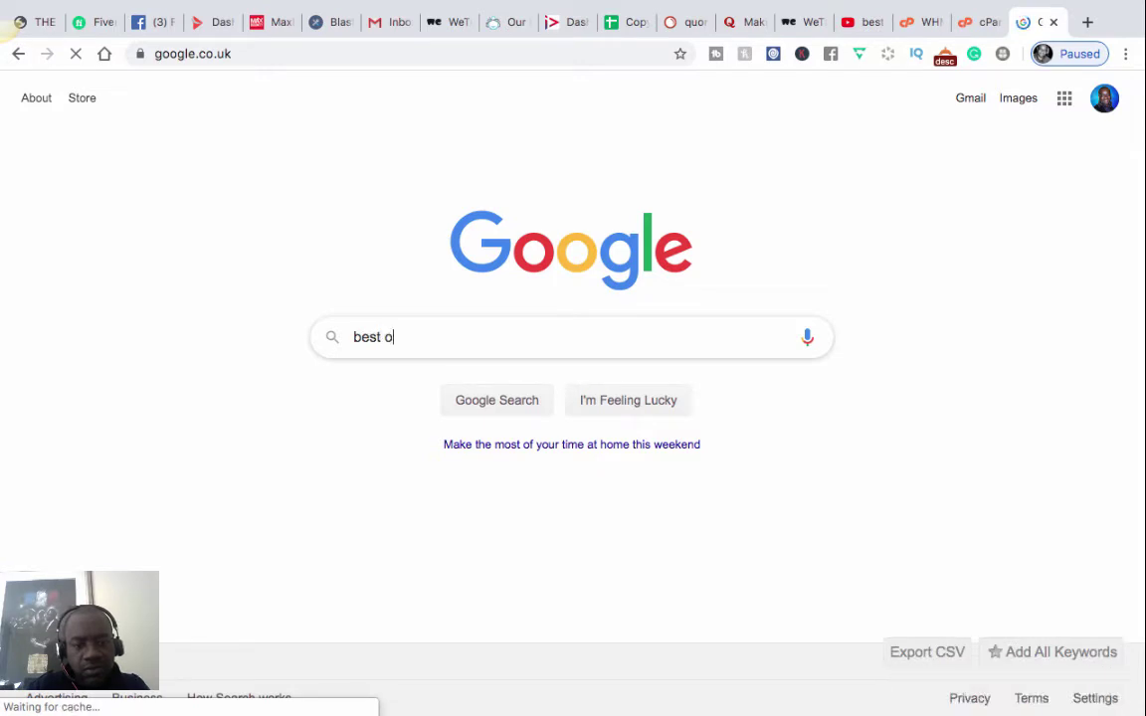
key(BackSpace)
text(hos)
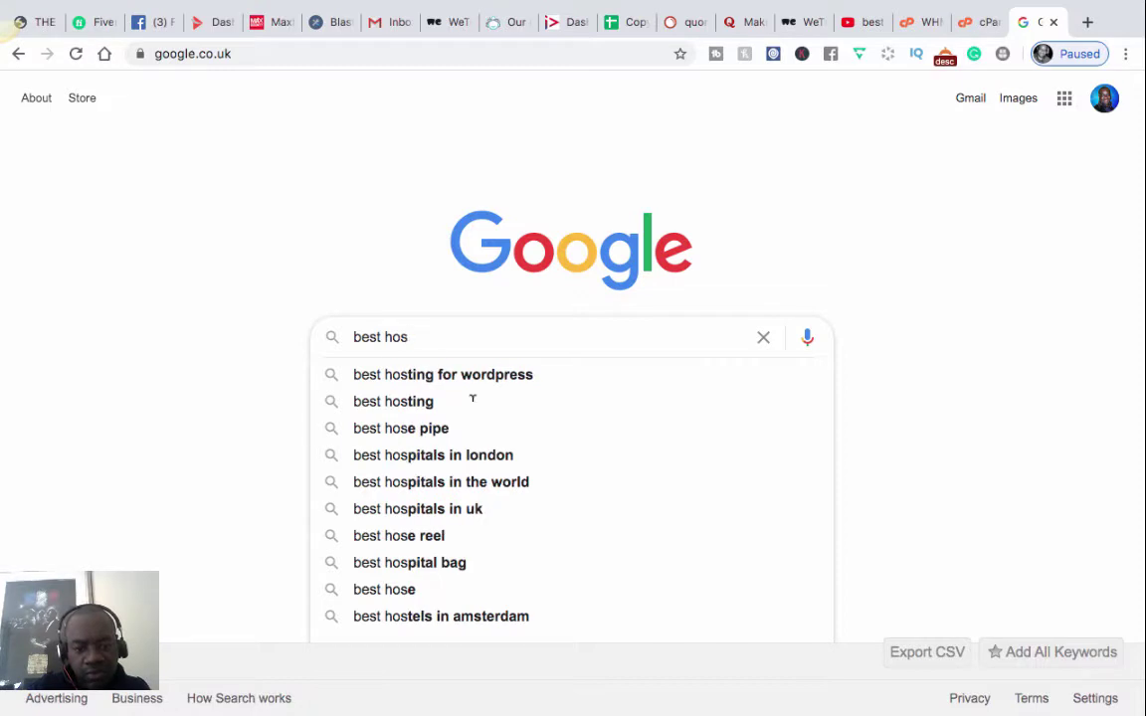
click(474, 379)
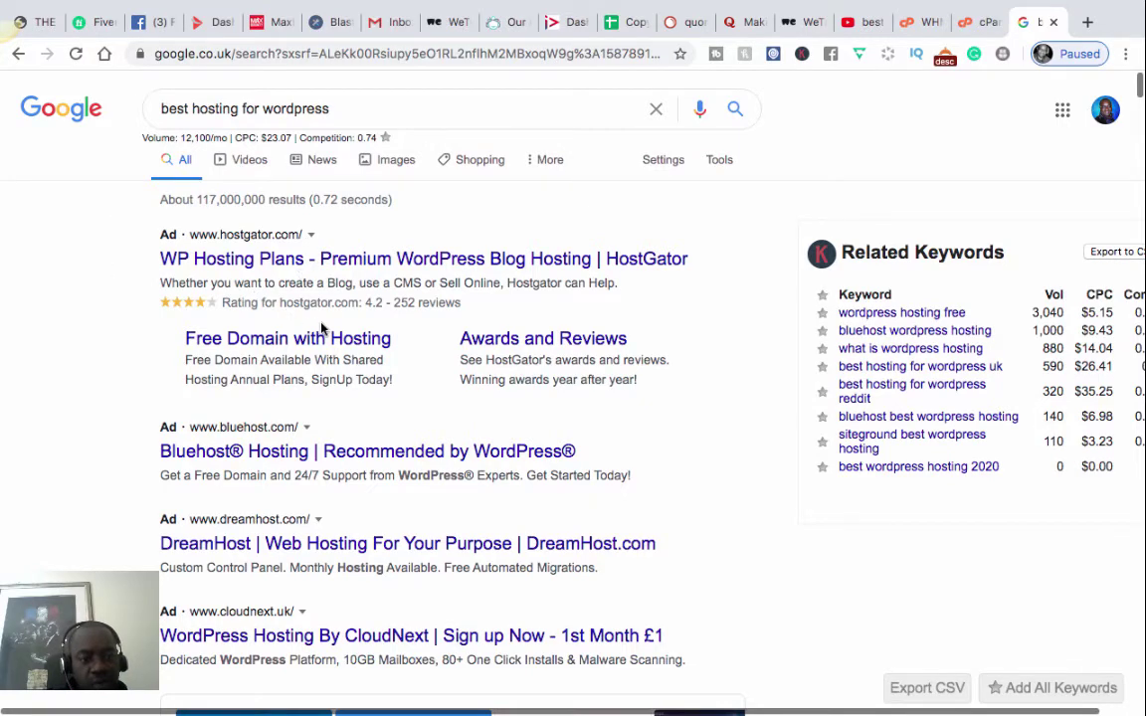
scroll(321, 329, down, 1)
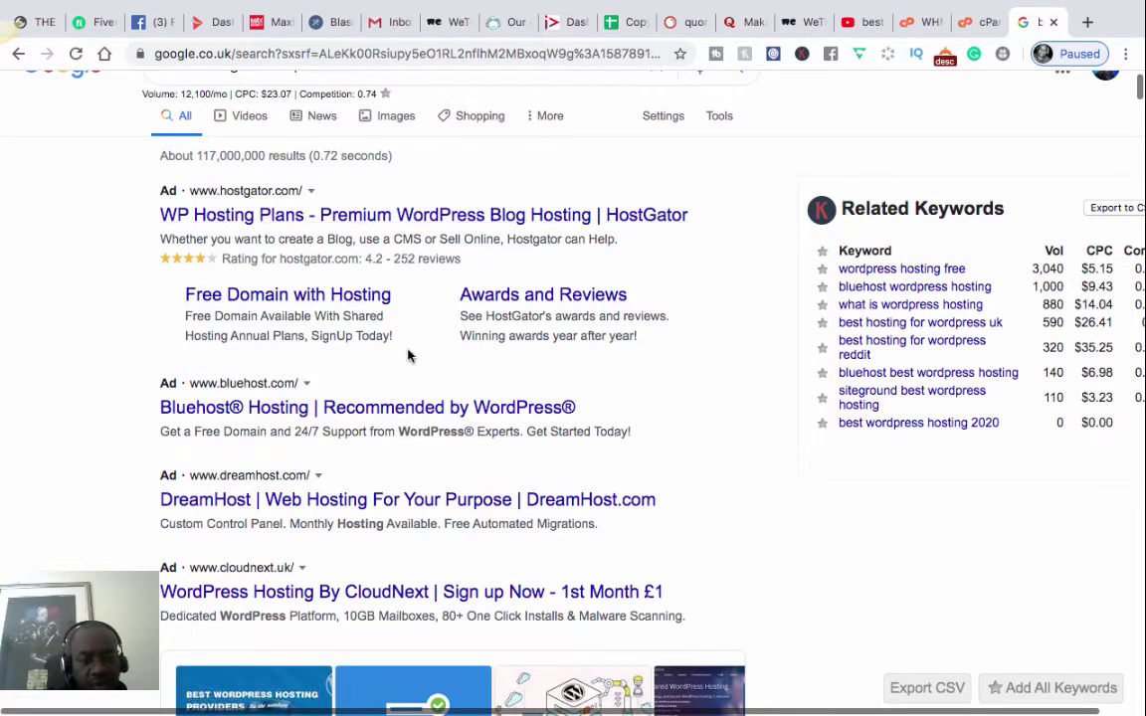
scroll(407, 355, down, 2)
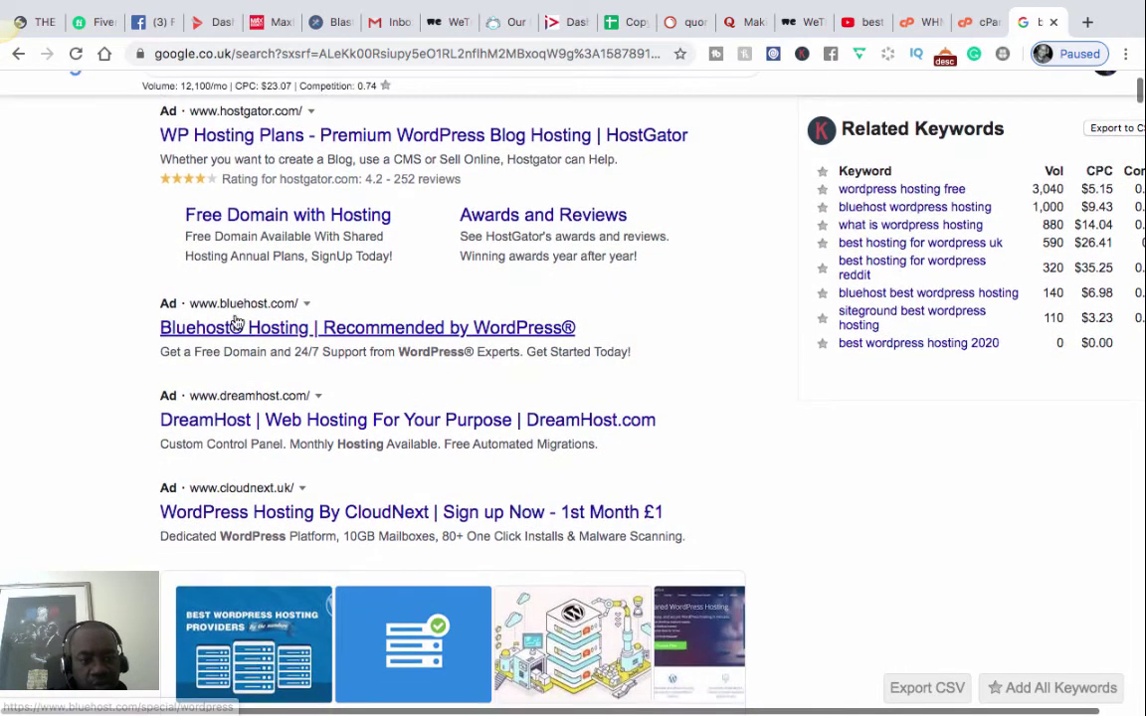
scroll(360, 343, down, 1)
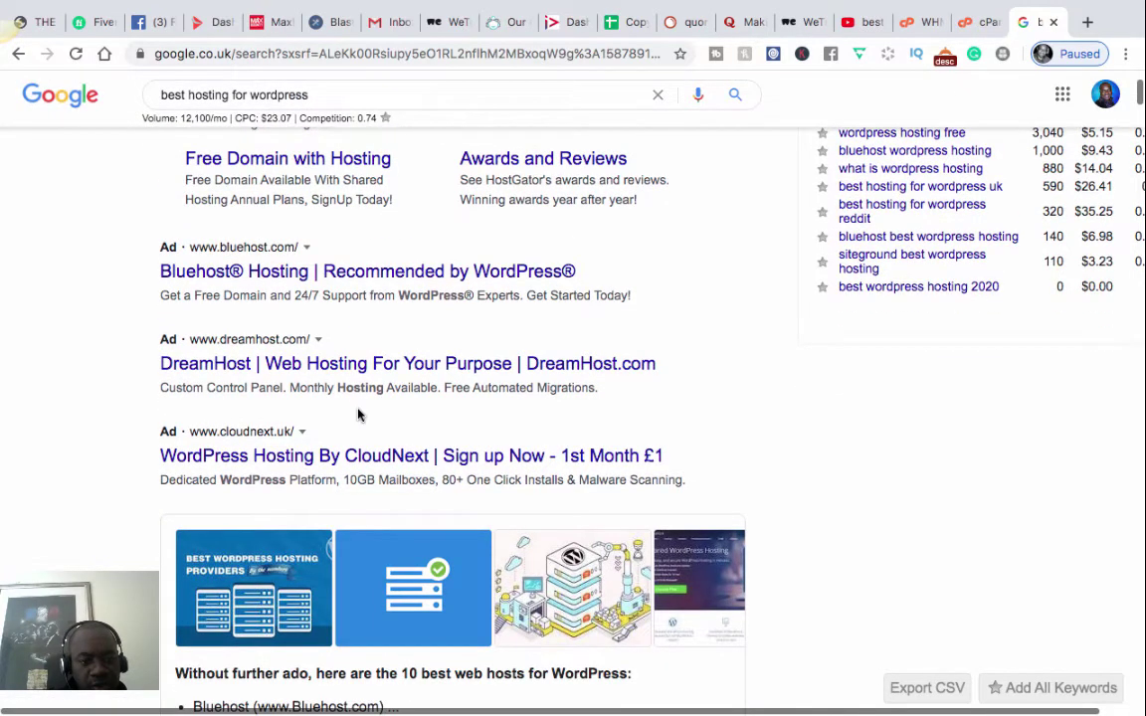
scroll(321, 366, down, 2)
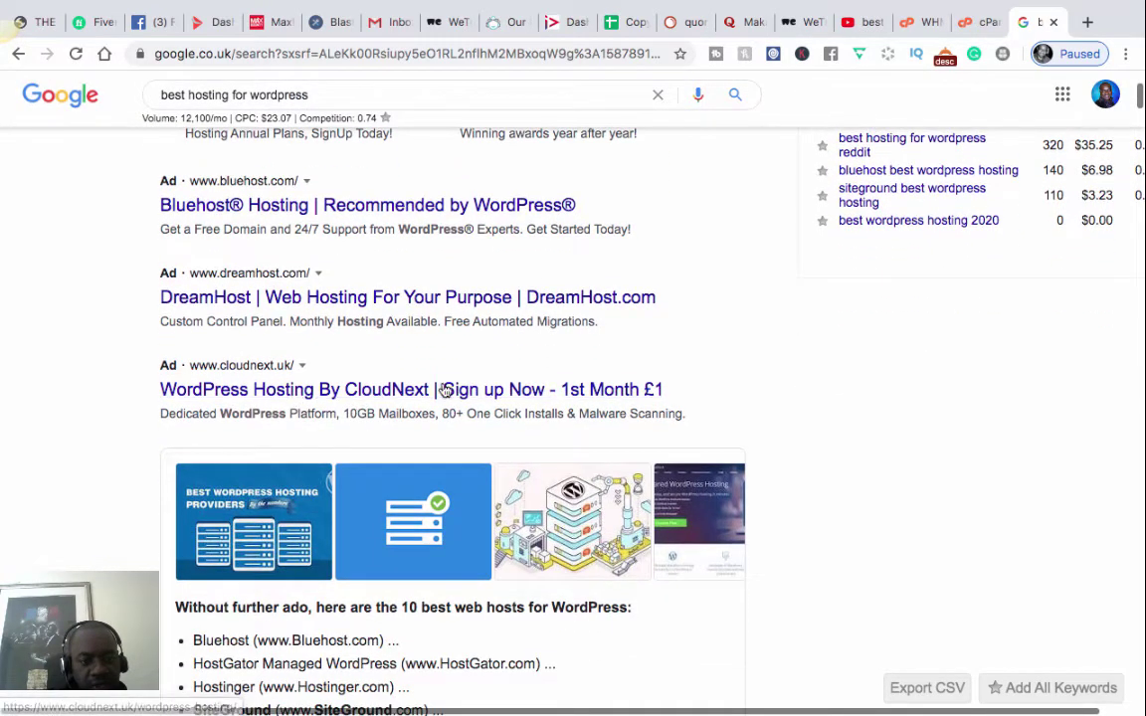
scroll(445, 390, up, 1)
scroll(445, 390, down, 3)
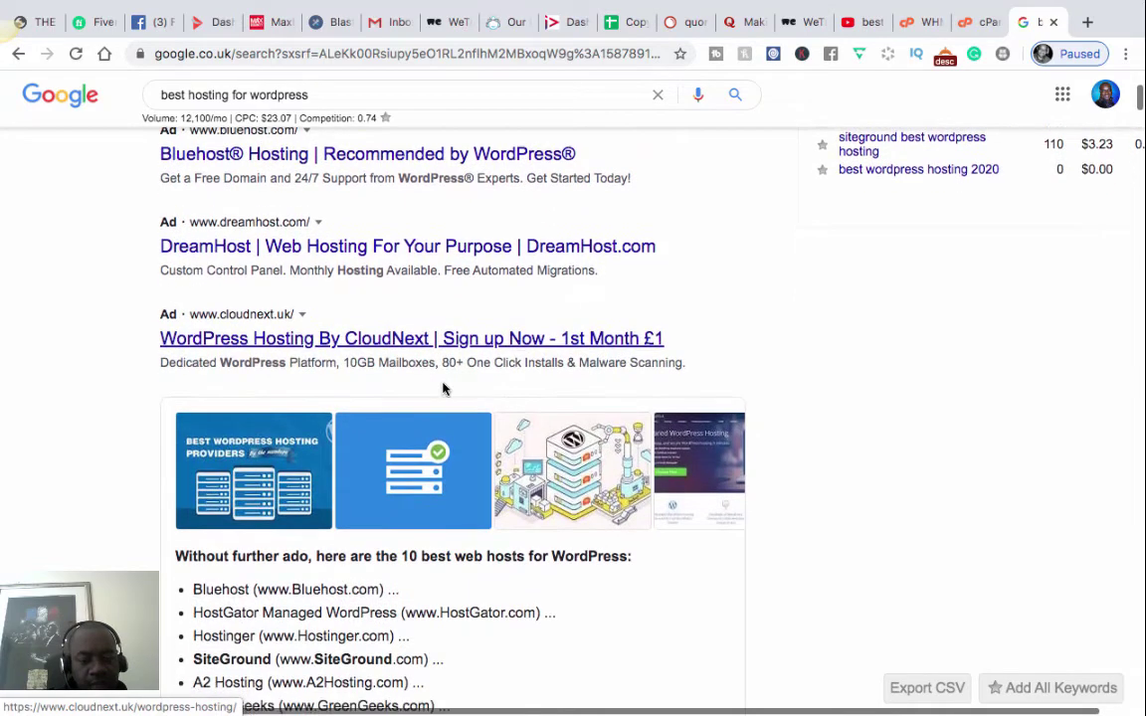
scroll(444, 390, down, 1)
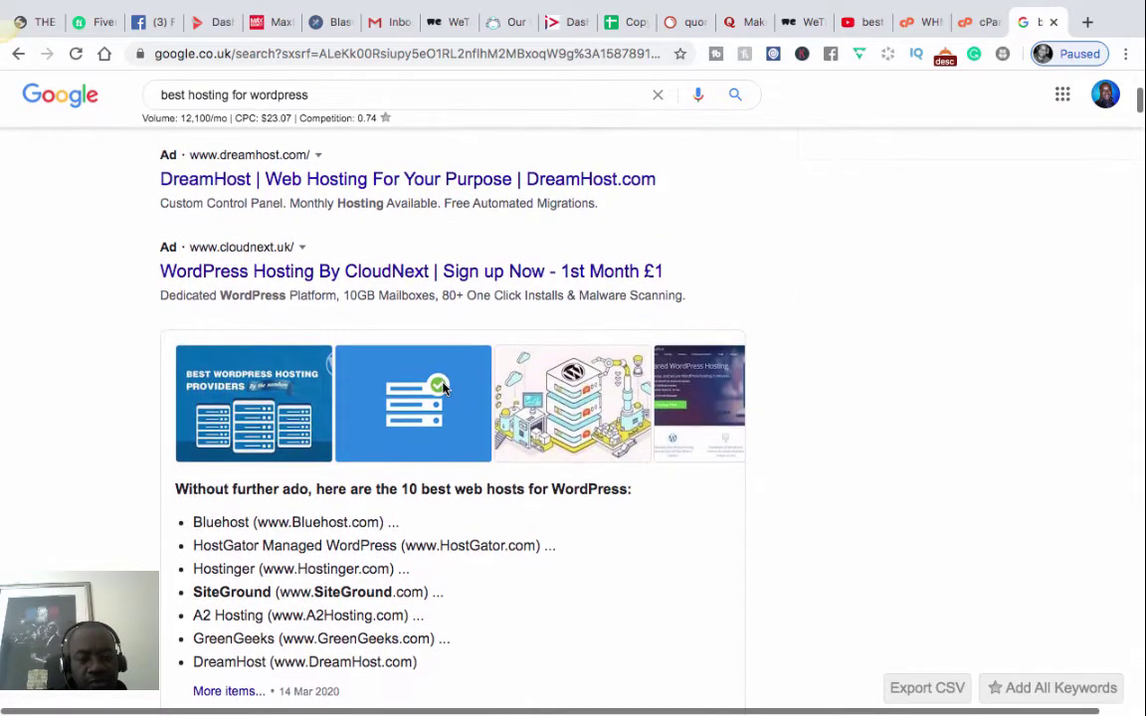
scroll(445, 388, down, 1)
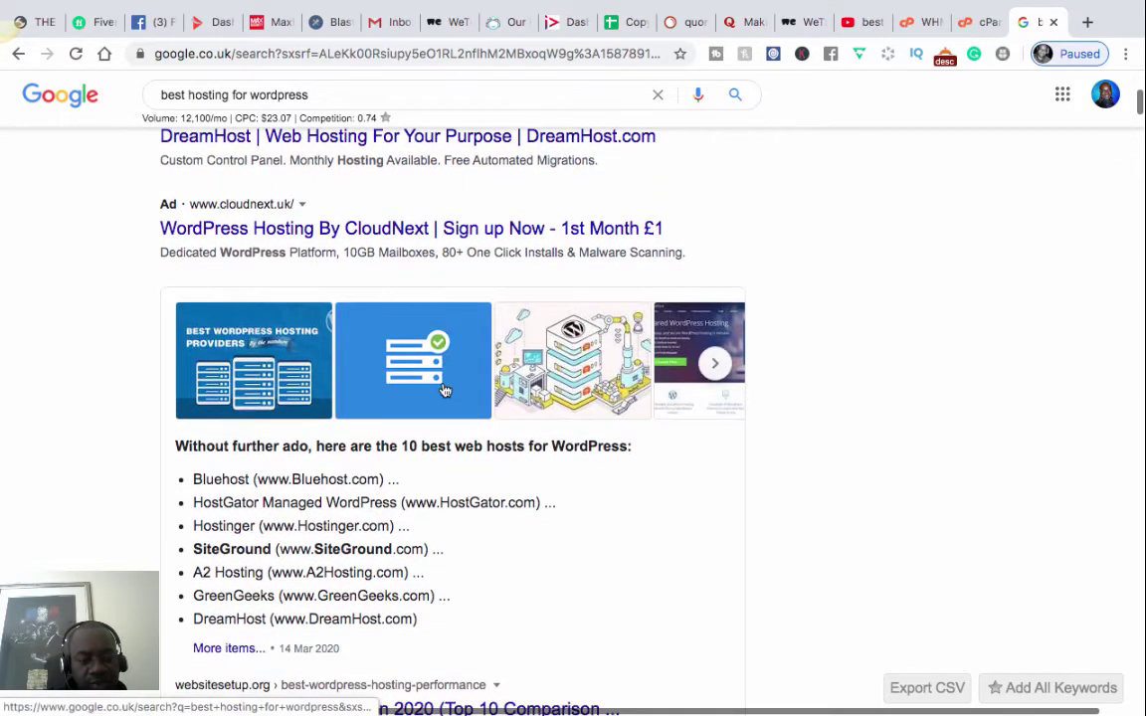
scroll(445, 388, down, 1)
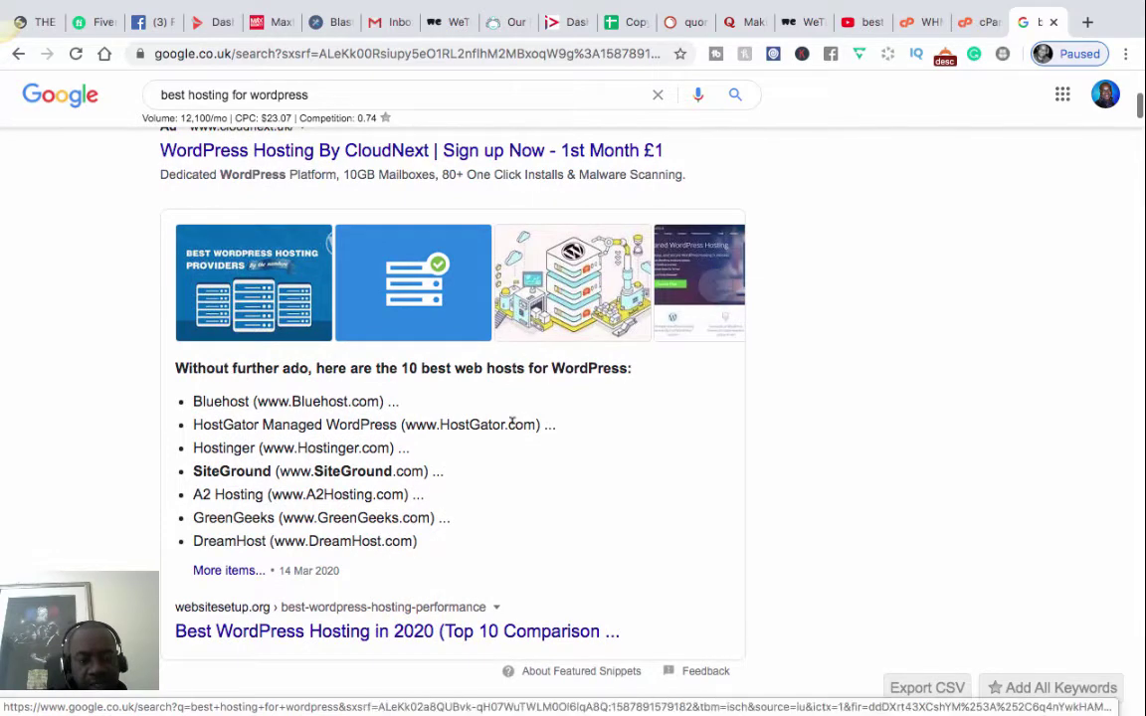
scroll(513, 430, up, 1)
scroll(513, 431, down, 1)
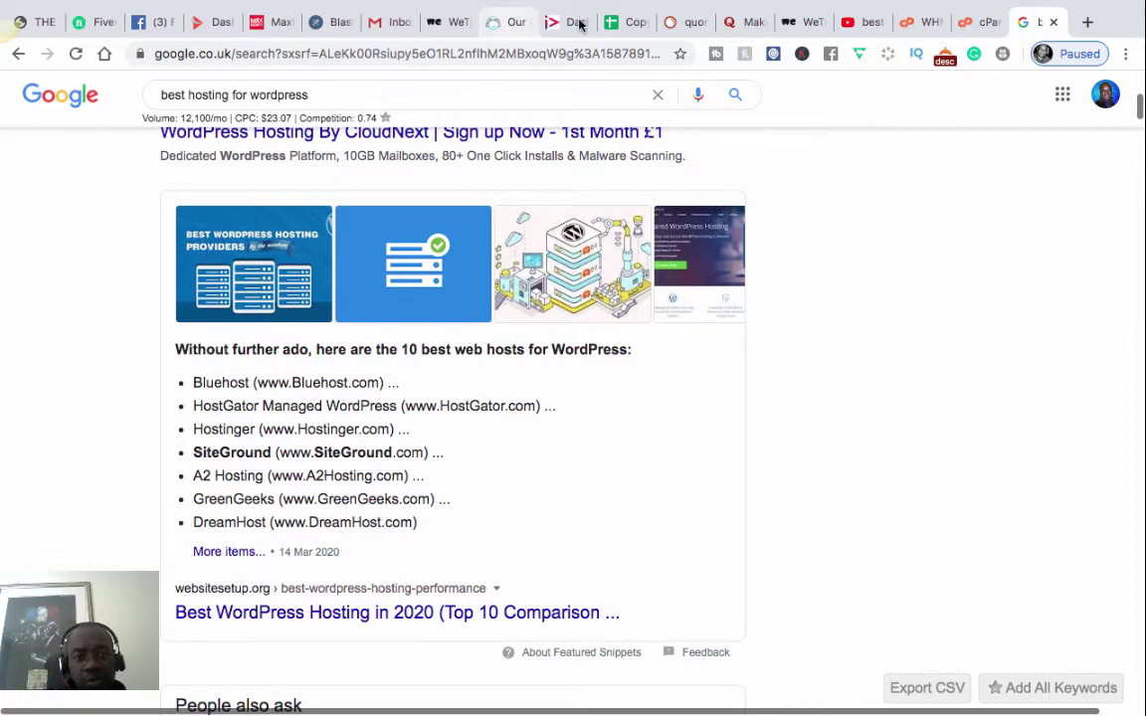
- On the Liquid Web tab, scroll to the Spark $19, Maker $79 and Builder $149 plan cards
click(505, 22)
scroll(903, 264, up, 3)
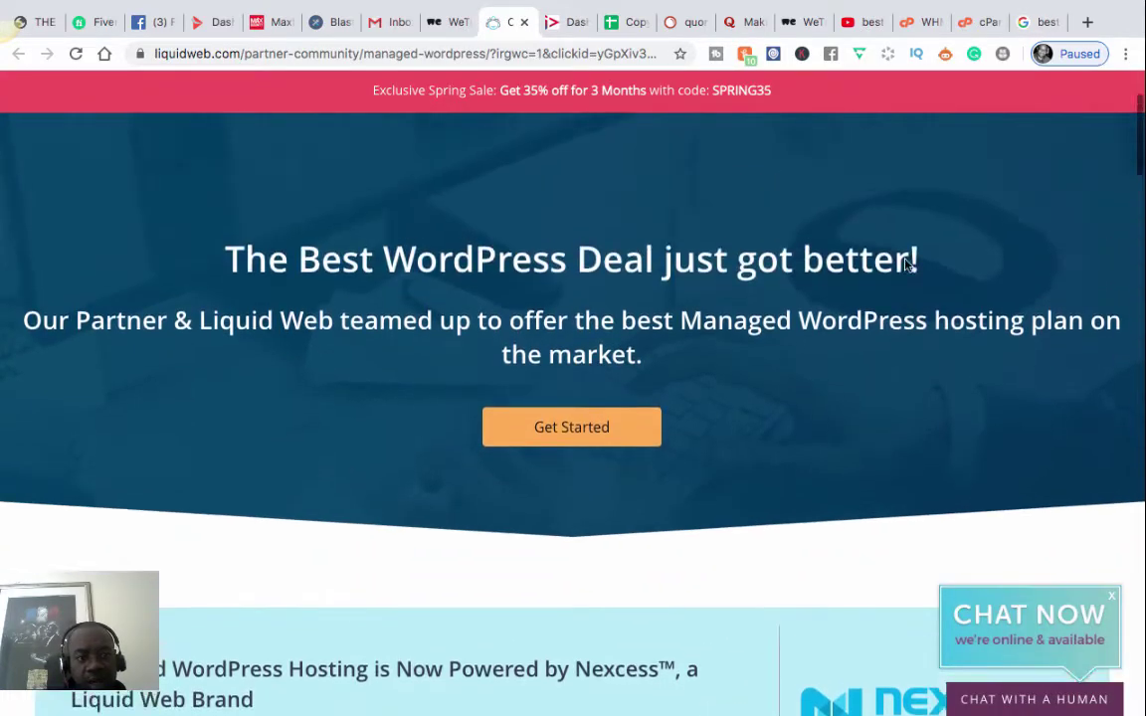
scroll(905, 263, down, 5)
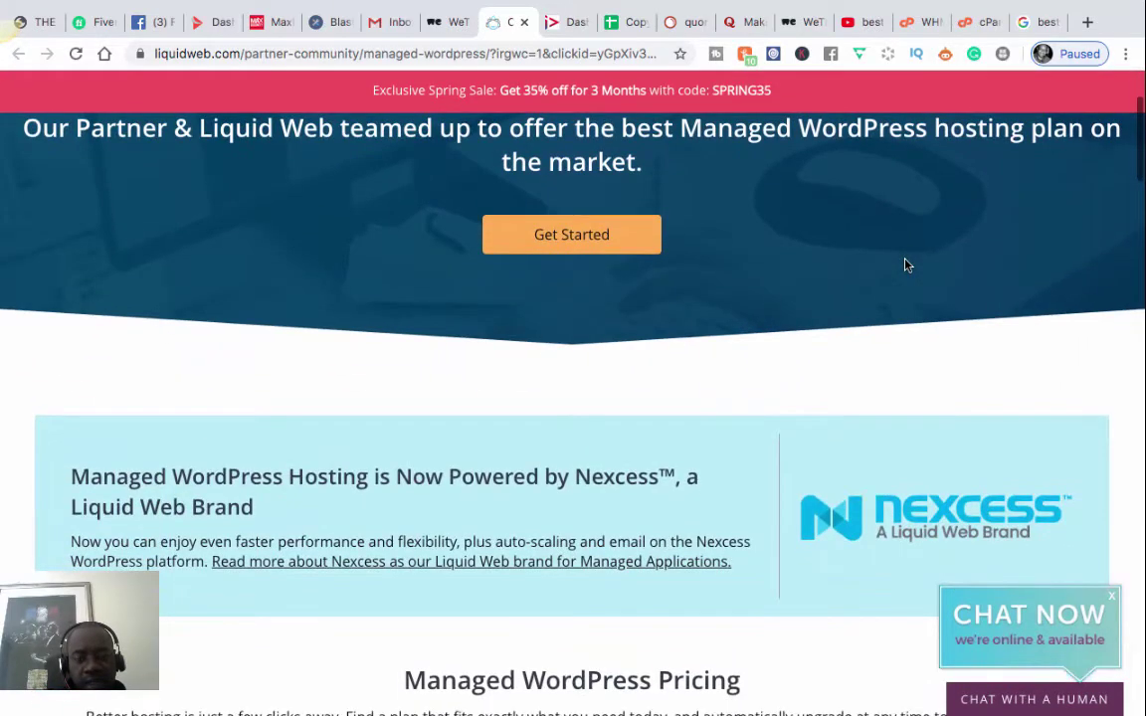
scroll(906, 266, down, 2)
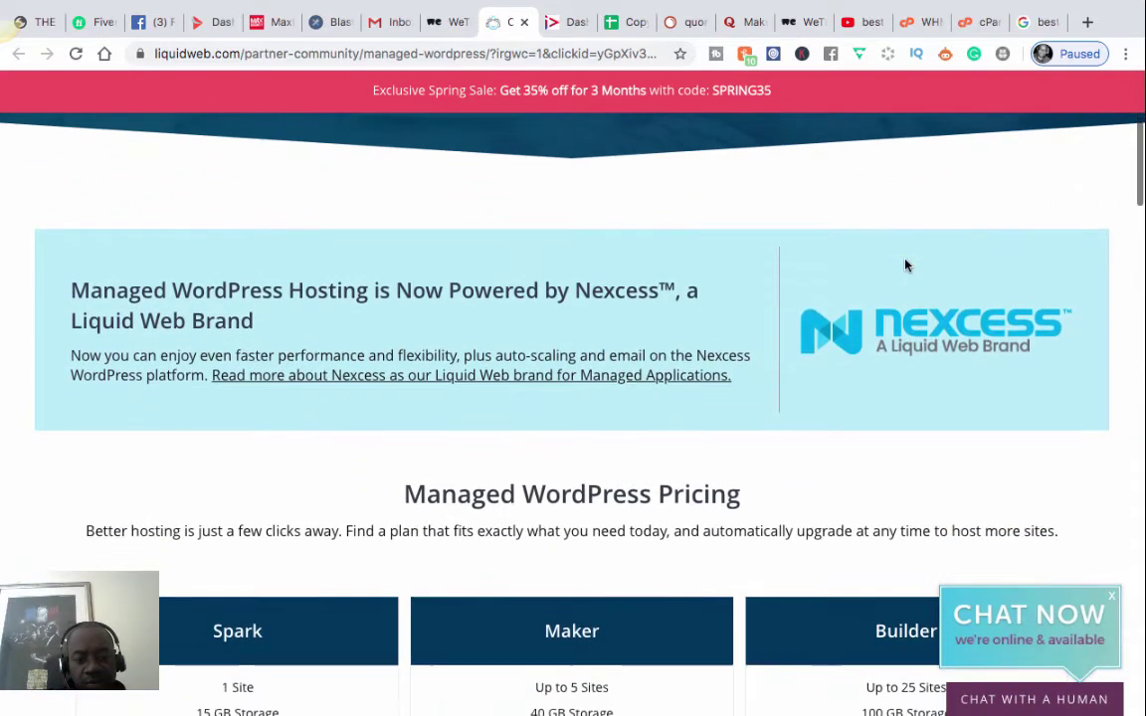
scroll(905, 266, down, 2)
scroll(906, 264, up, 6)
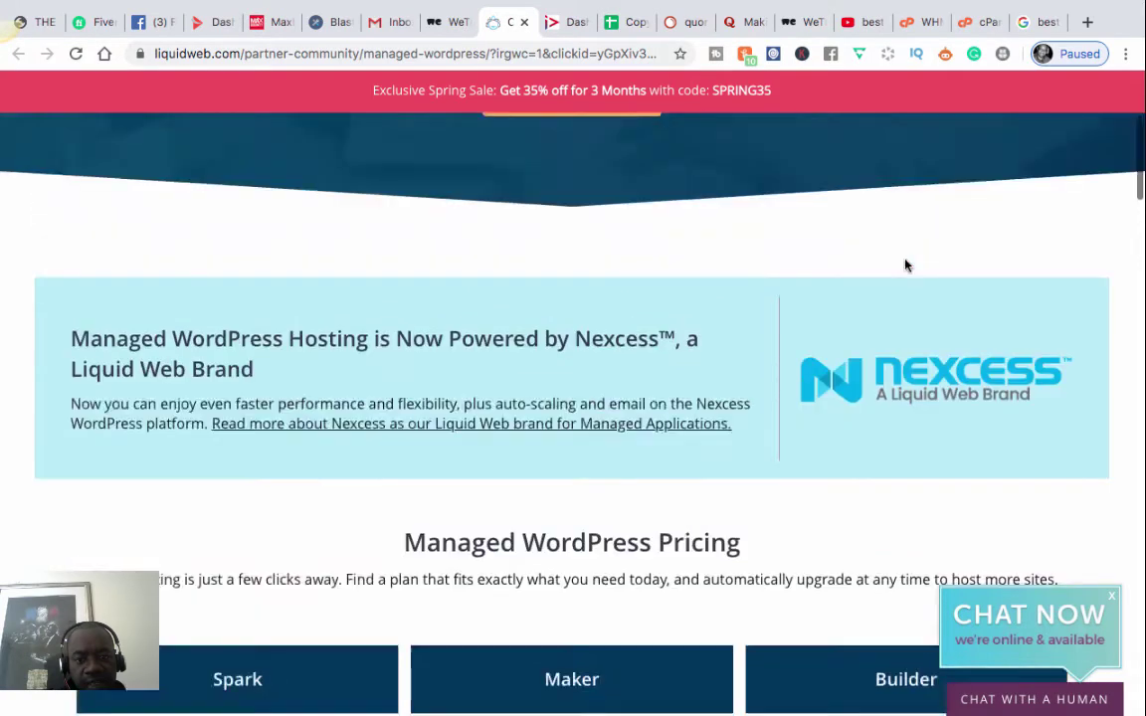
scroll(904, 264, up, 2)
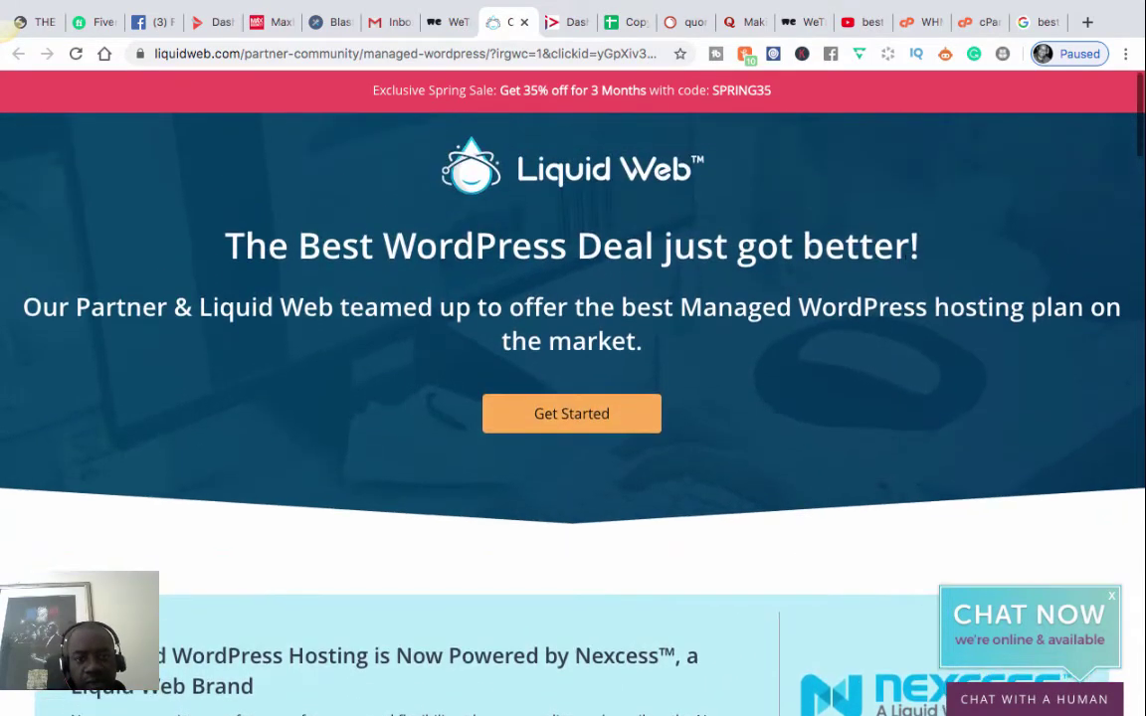
scroll(906, 265, down, 2)
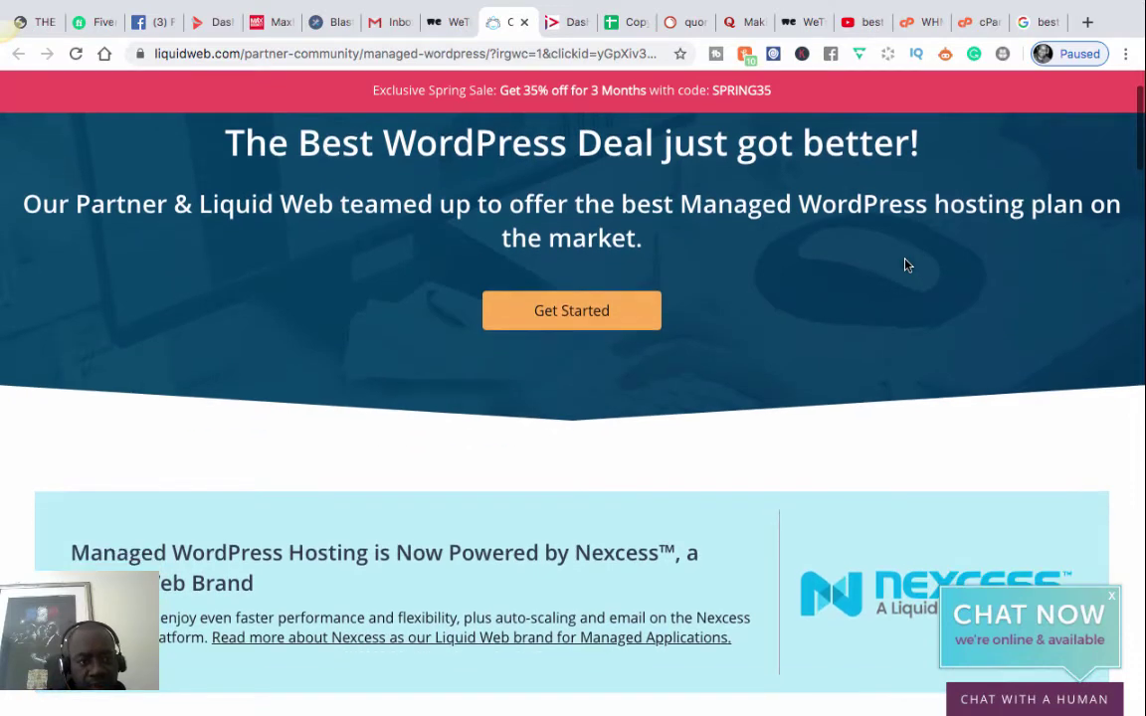
scroll(905, 265, down, 7)
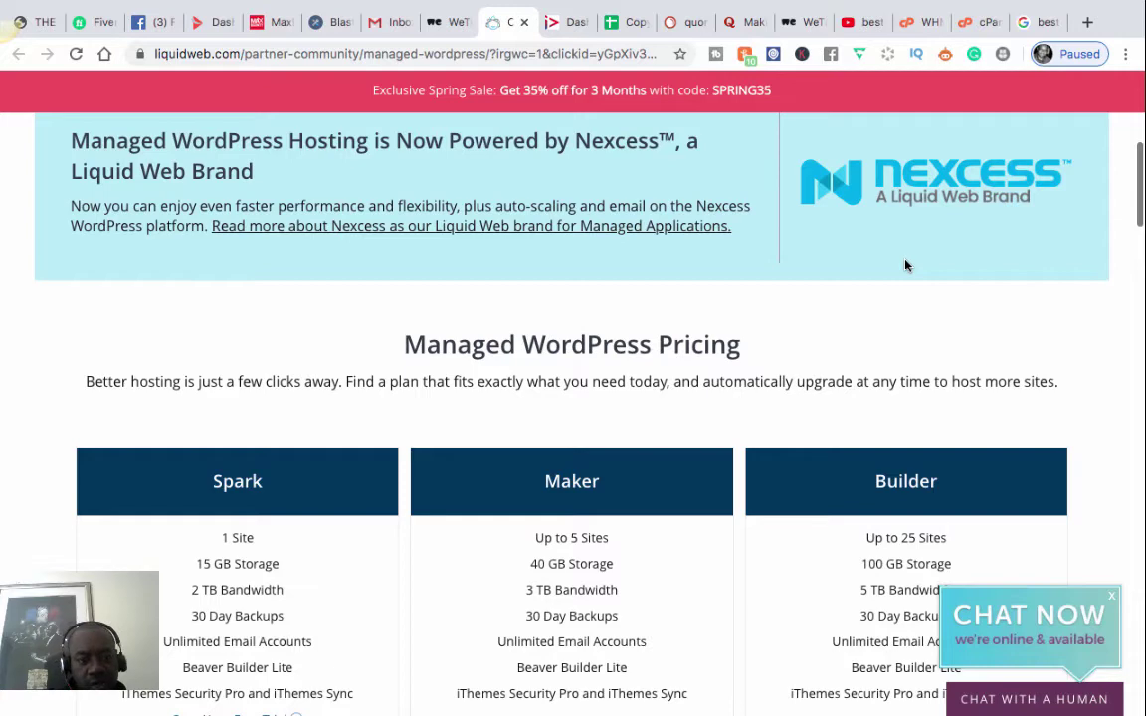
scroll(905, 265, down, 2)
scroll(905, 265, up, 2)
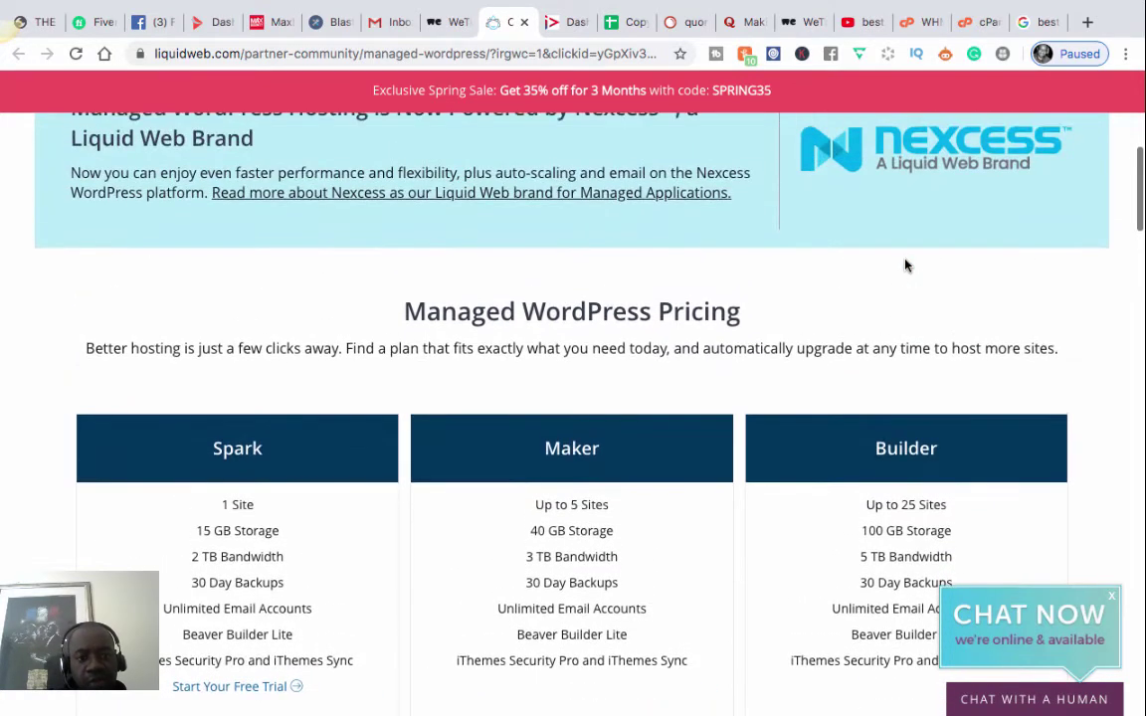
scroll(905, 265, down, 3)
scroll(906, 256, down, 1)
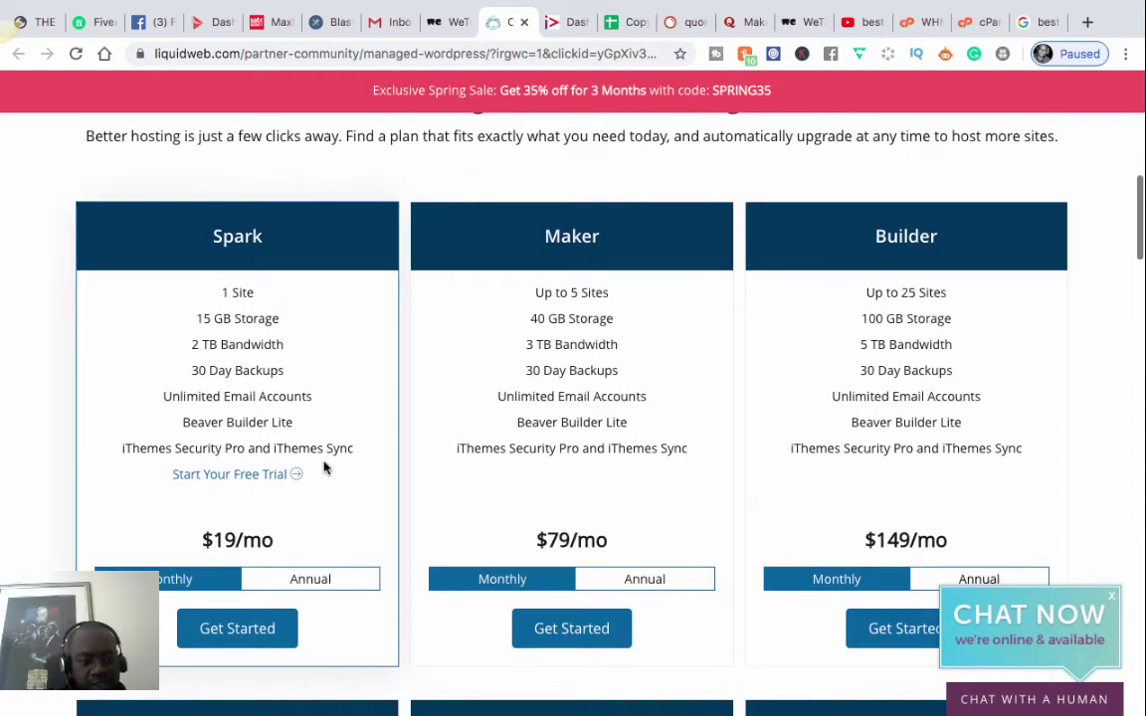
scroll(323, 470, up, 2)
scroll(323, 470, down, 2)
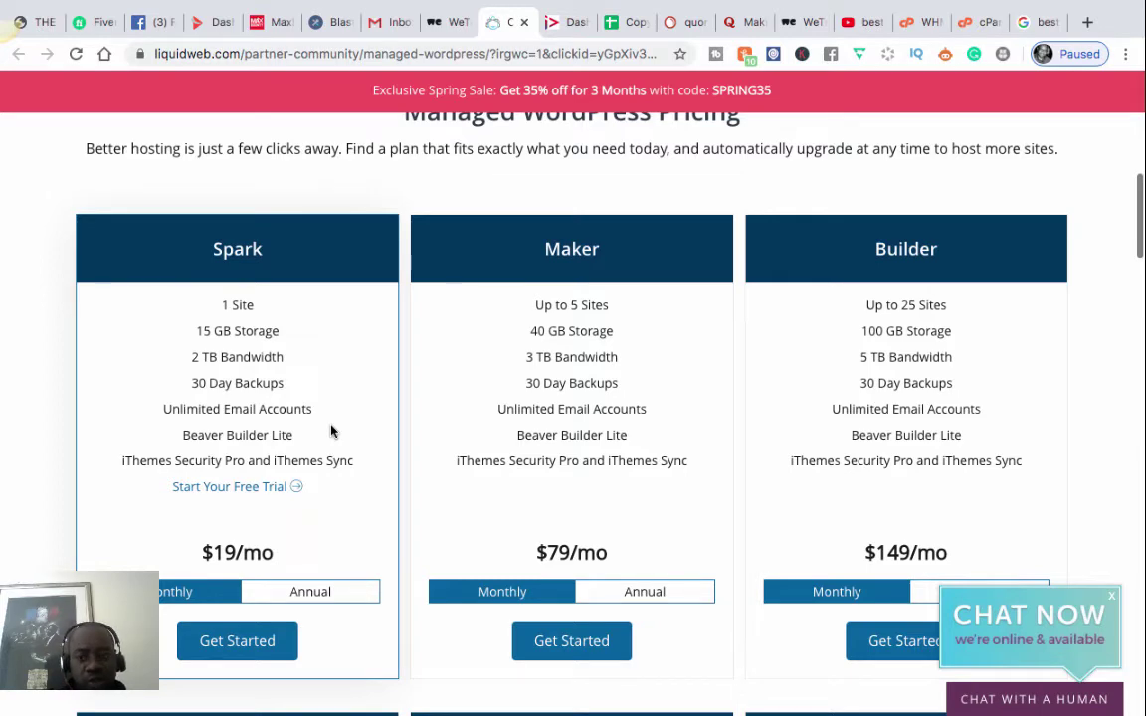
- Review the Google list of best WordPress hosts, then switch to the Beyond Hosting cPanel dashboard
key(super+9)
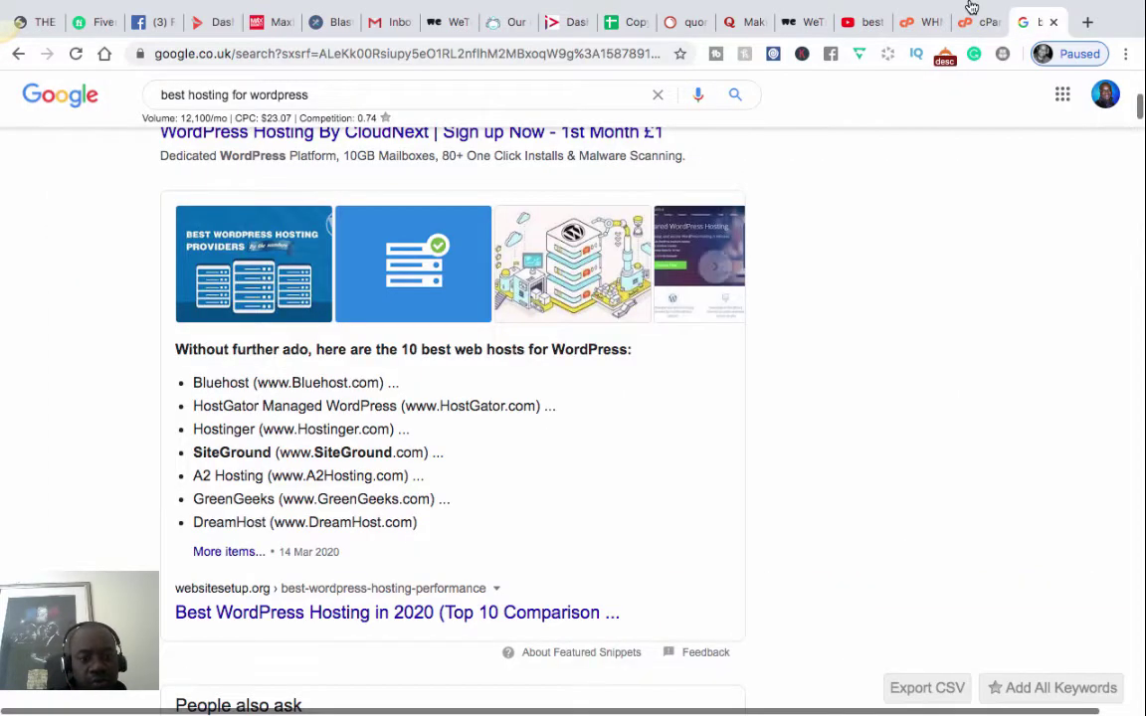
scroll(516, 344, down, 5)
scroll(517, 345, up, 2)
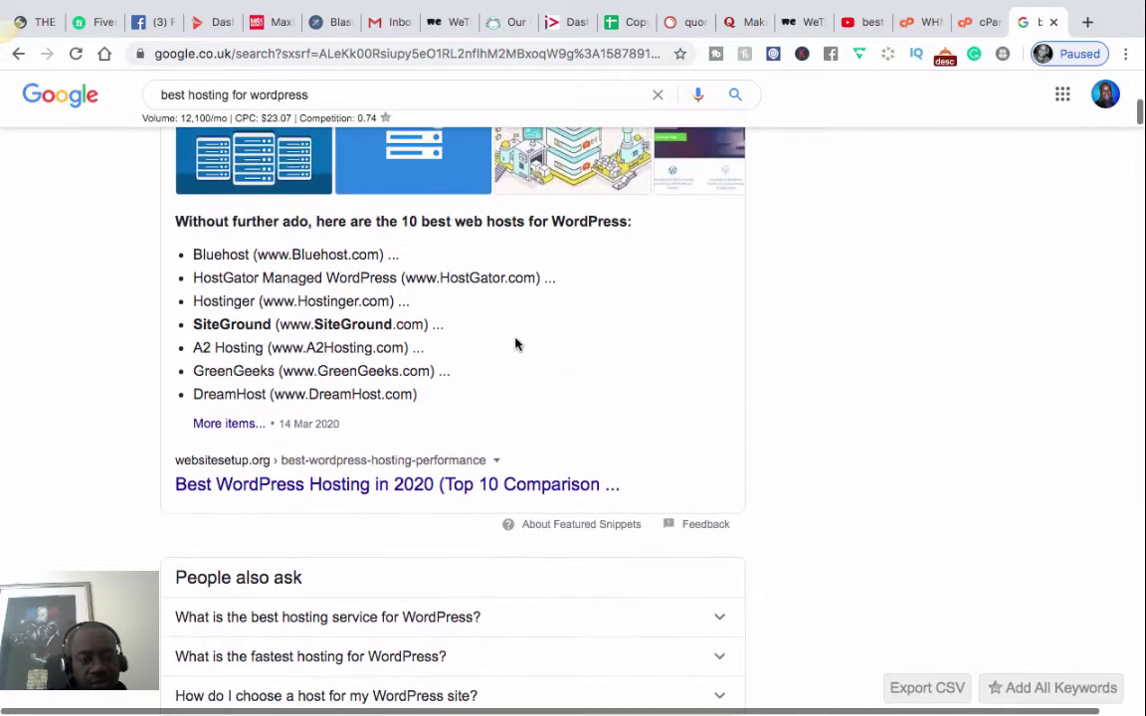
scroll(515, 344, down, 2)
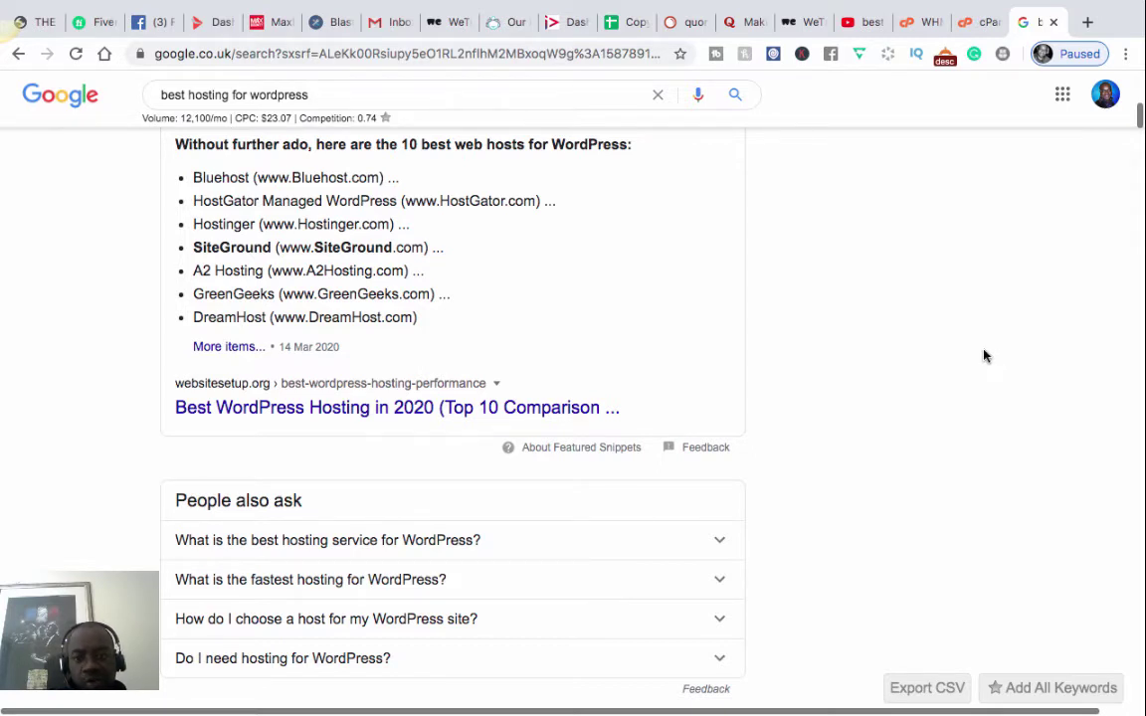
scroll(990, 340, up, 3)
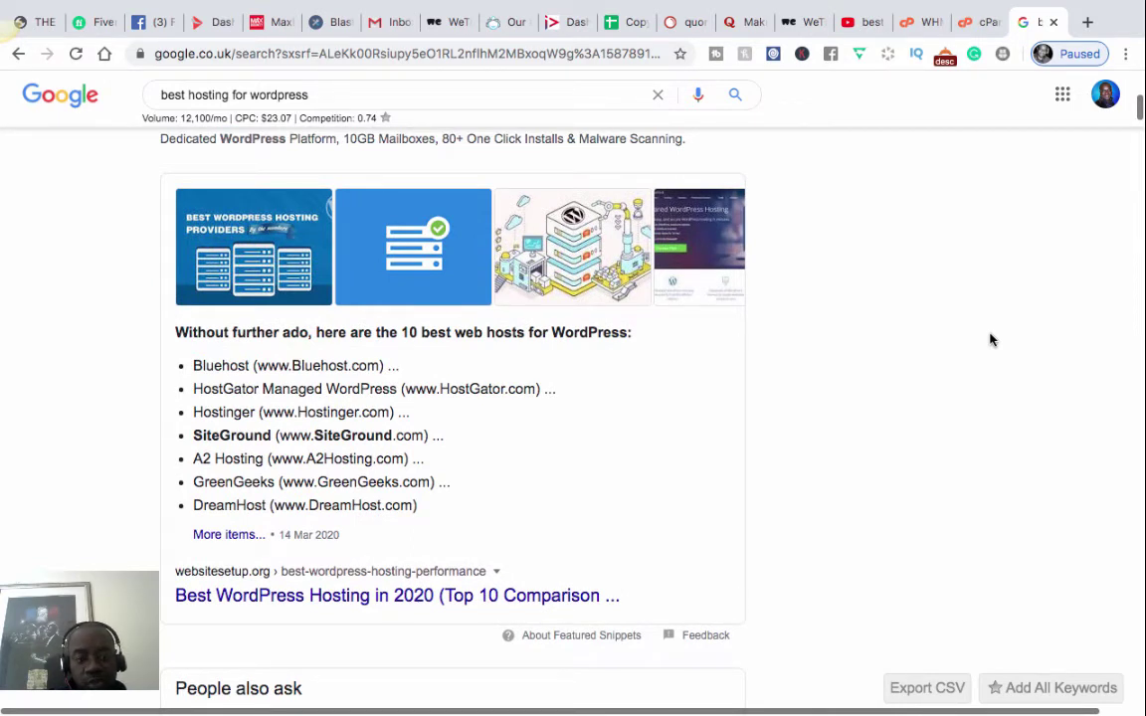
scroll(990, 340, down, 1)
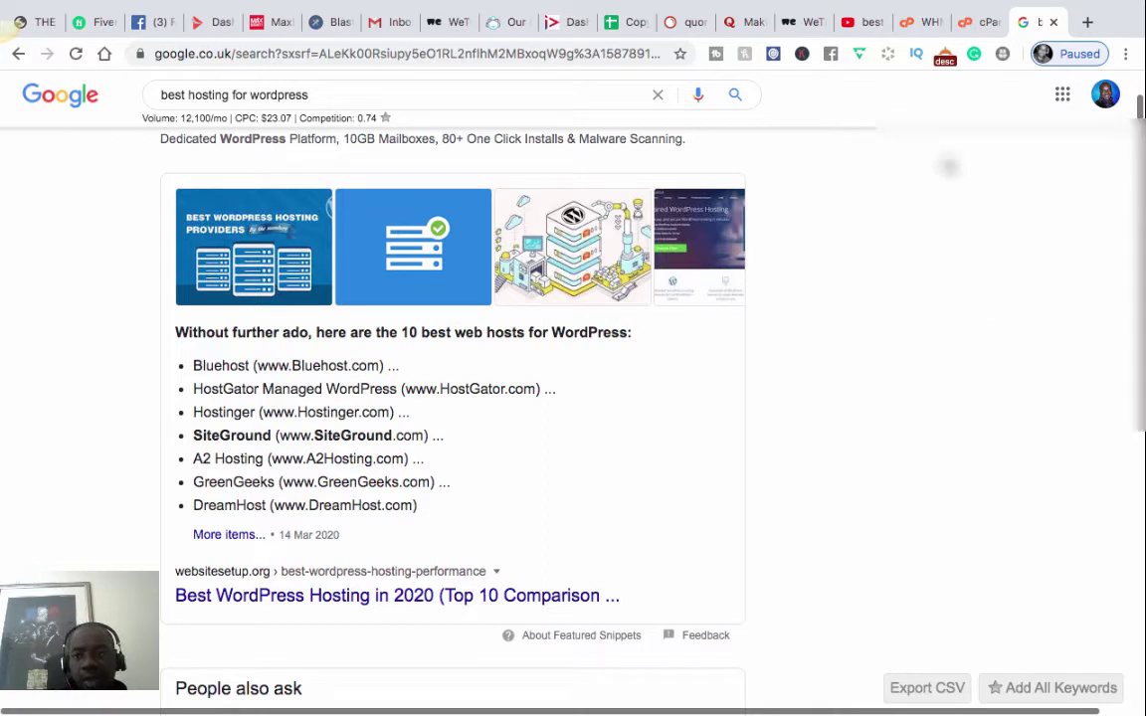
scroll(923, 165, up, 2)
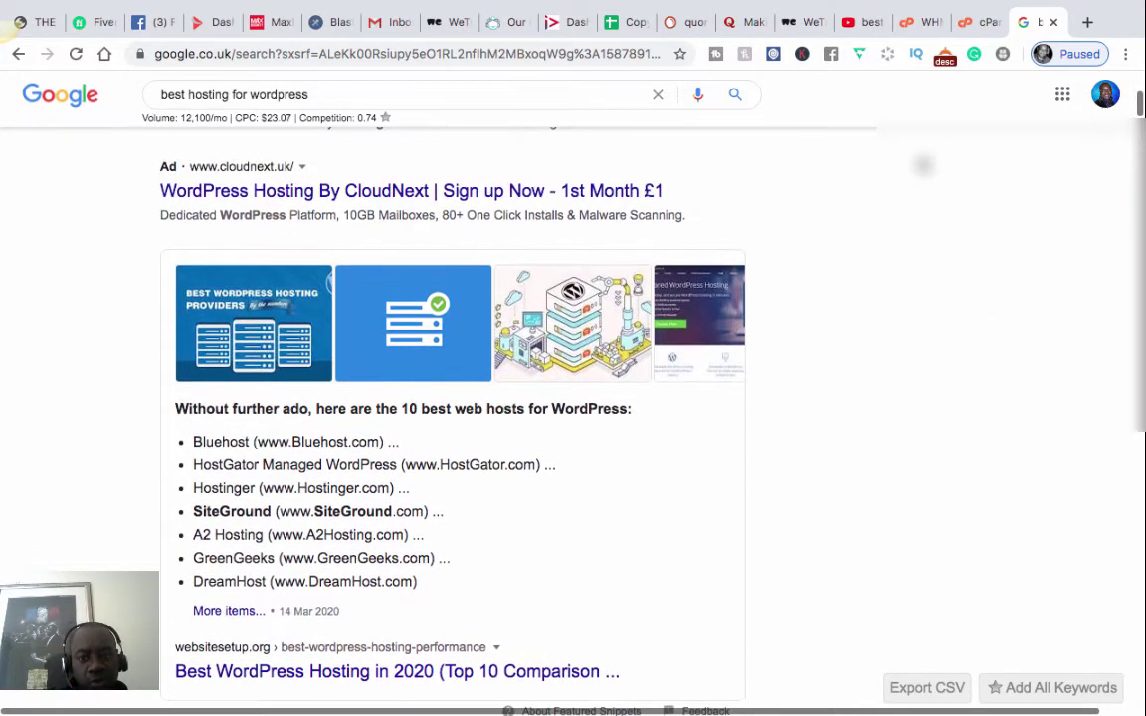
scroll(923, 165, down, 2)
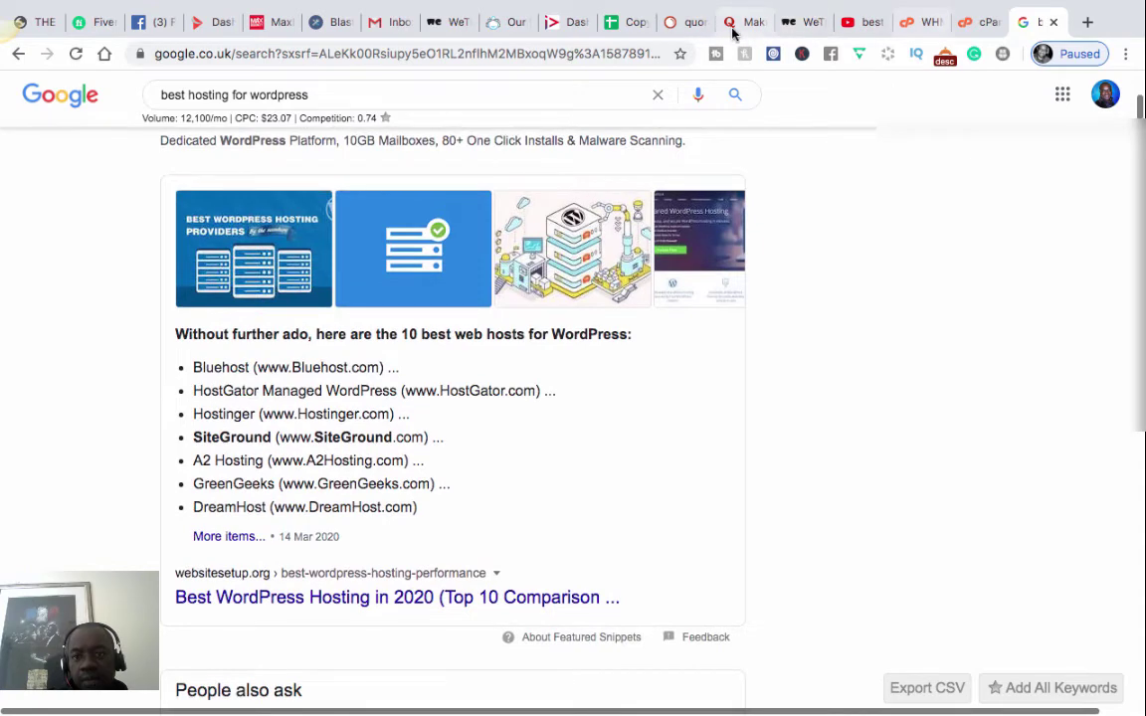
click(965, 24)
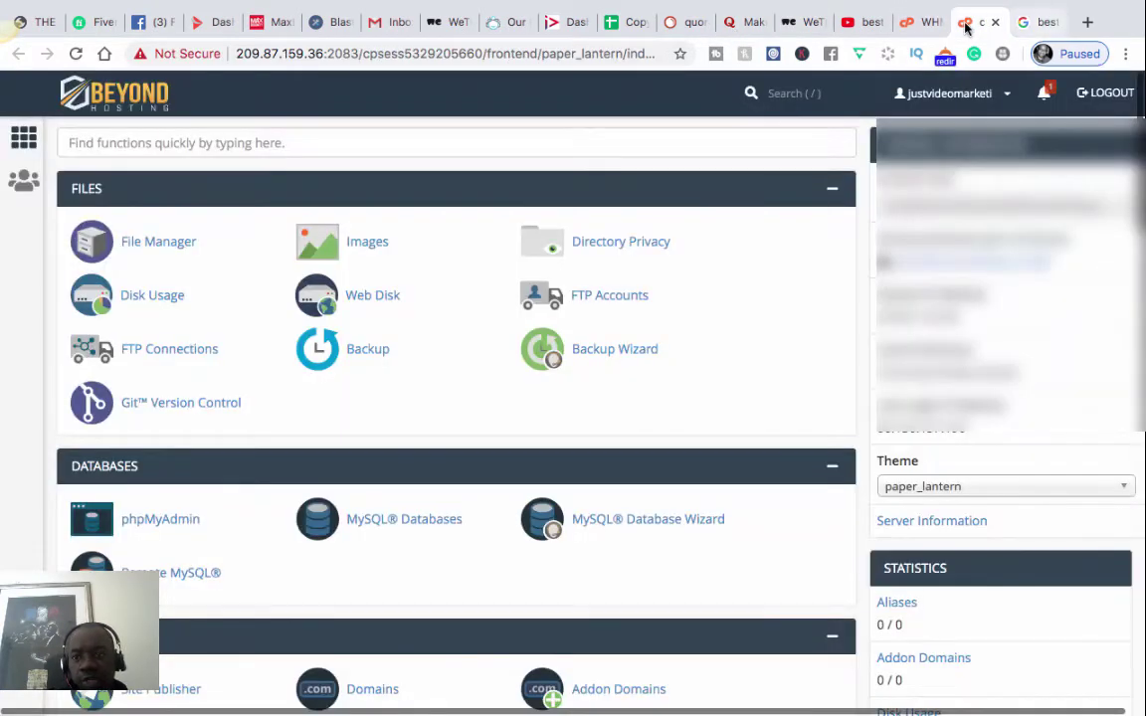
- Return to the cPanel dashboard and scroll down through its Files and Databases tools
click(1035, 24)
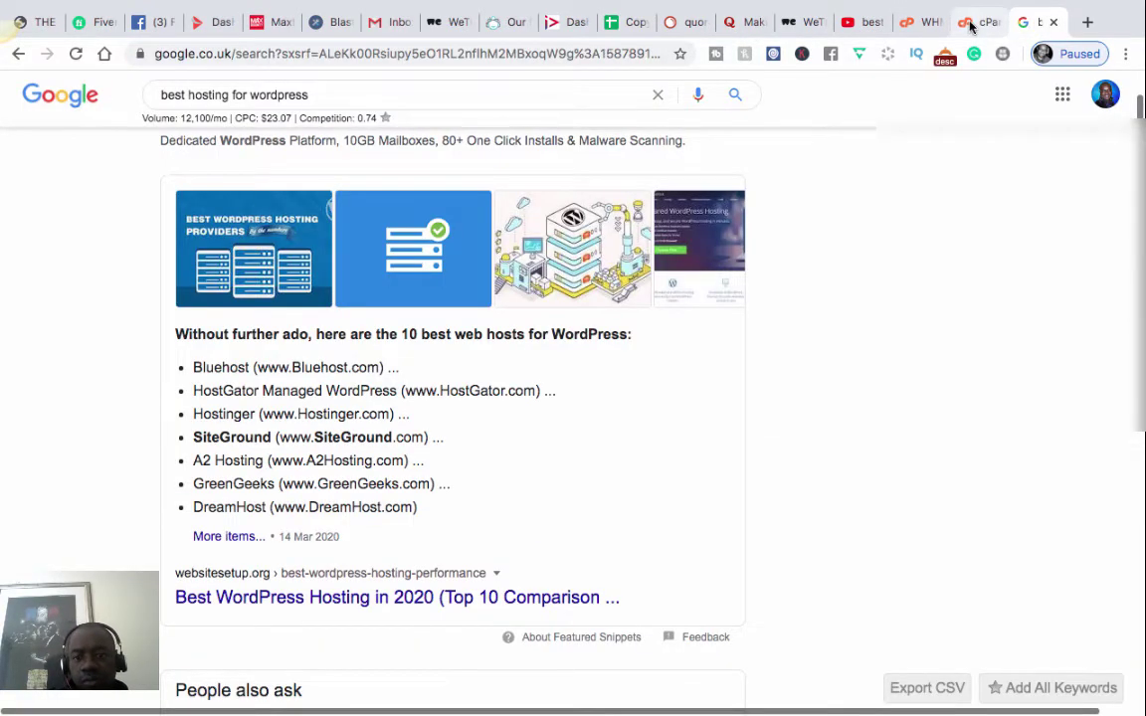
click(970, 24)
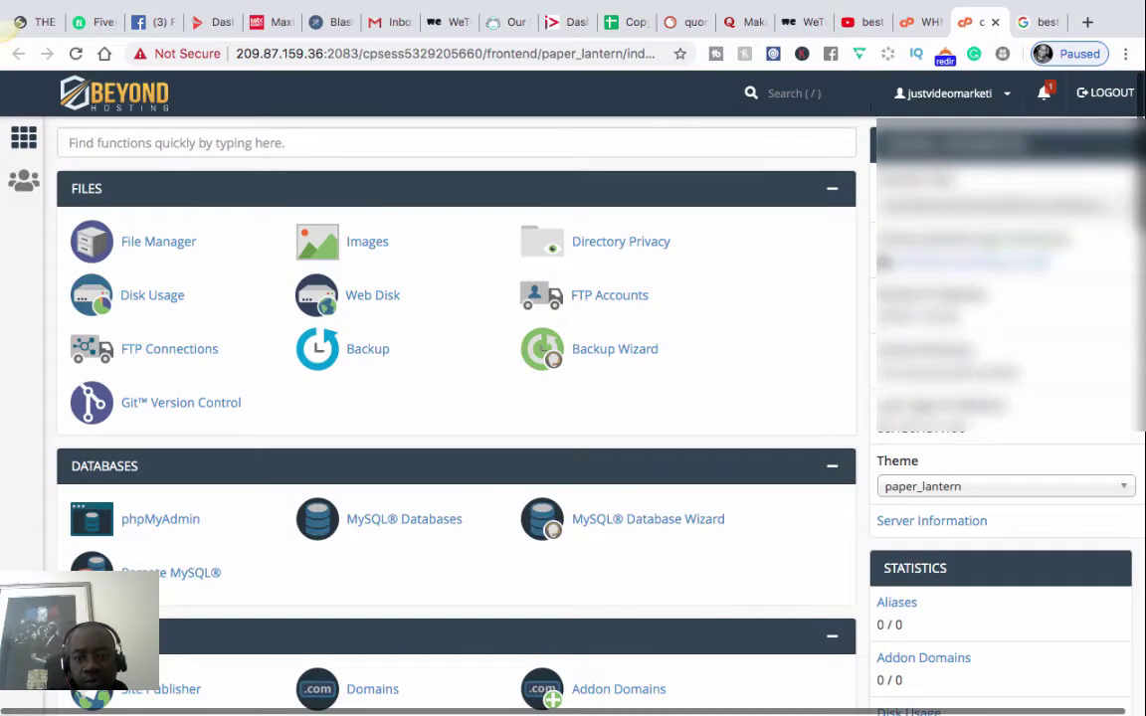
scroll(776, 240, down, 2)
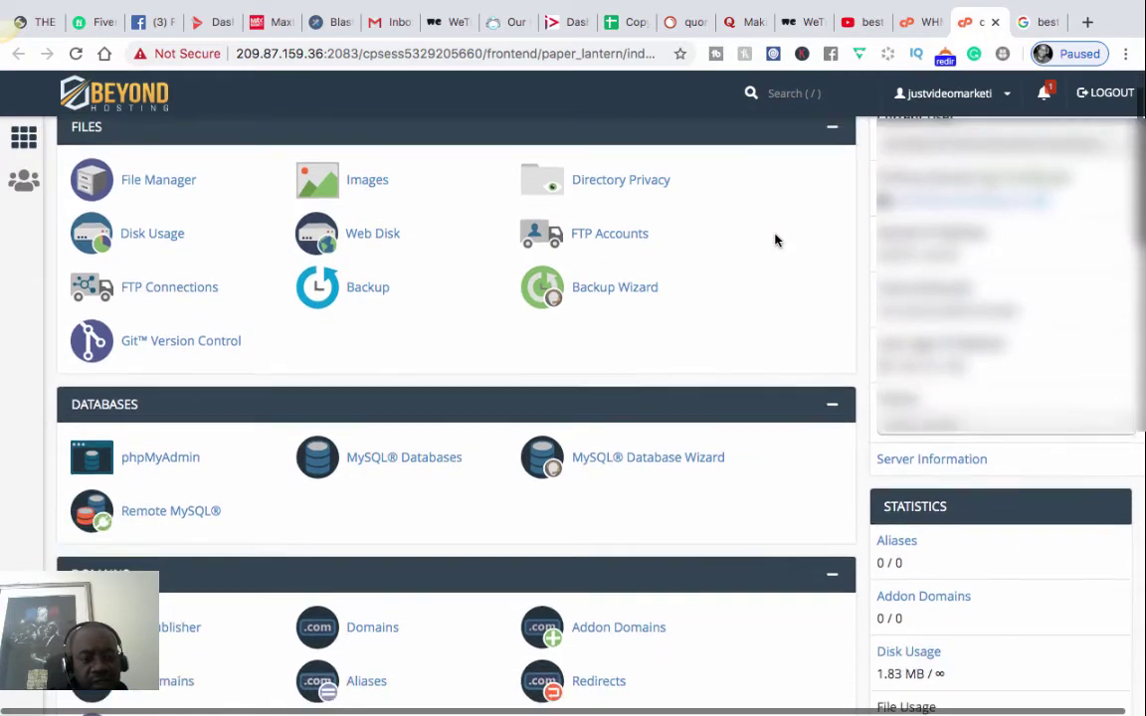
scroll(776, 239, up, 2)
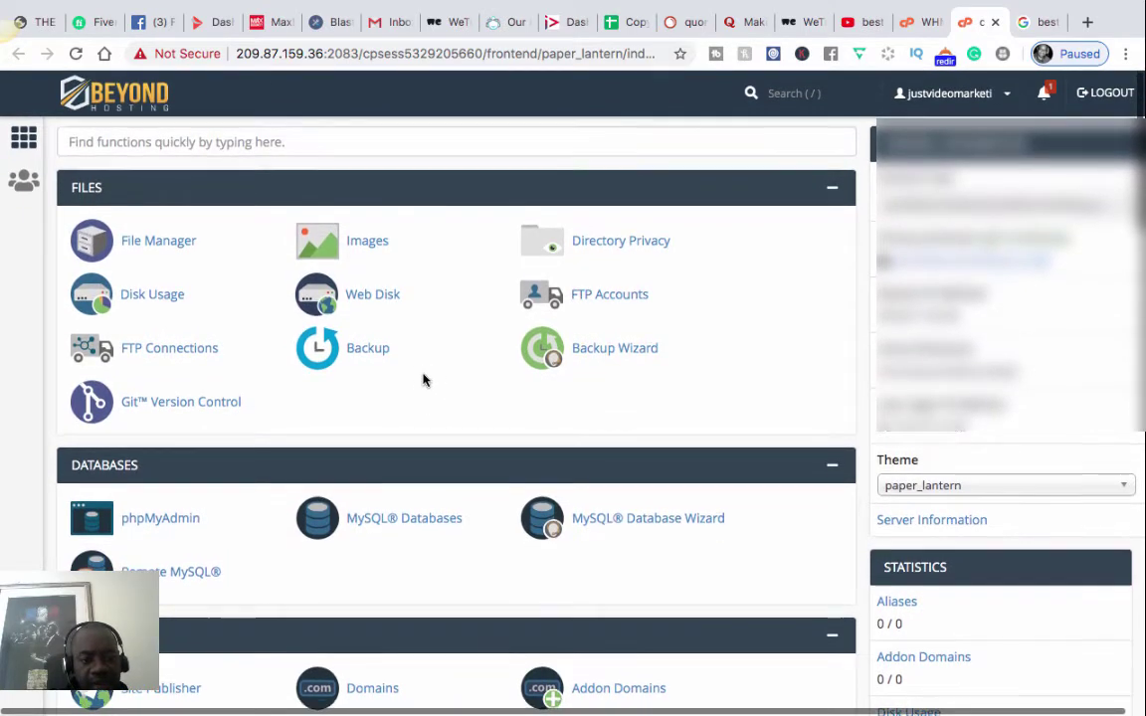
scroll(422, 379, down, 1)
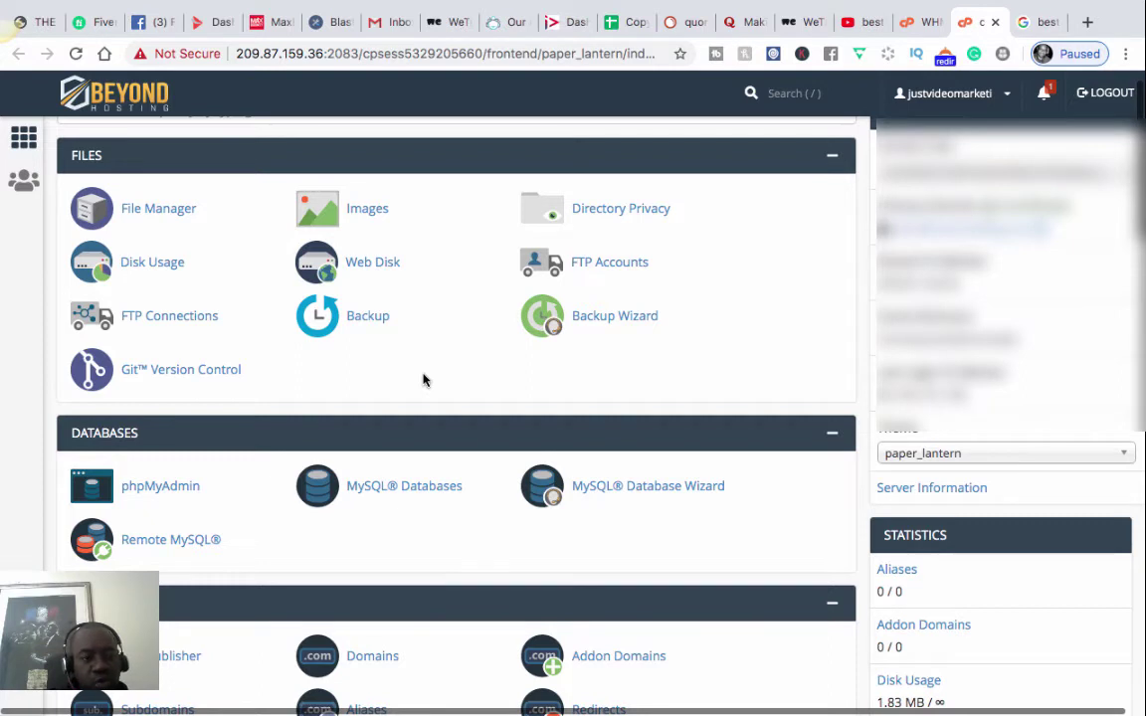
scroll(423, 378, down, 2)
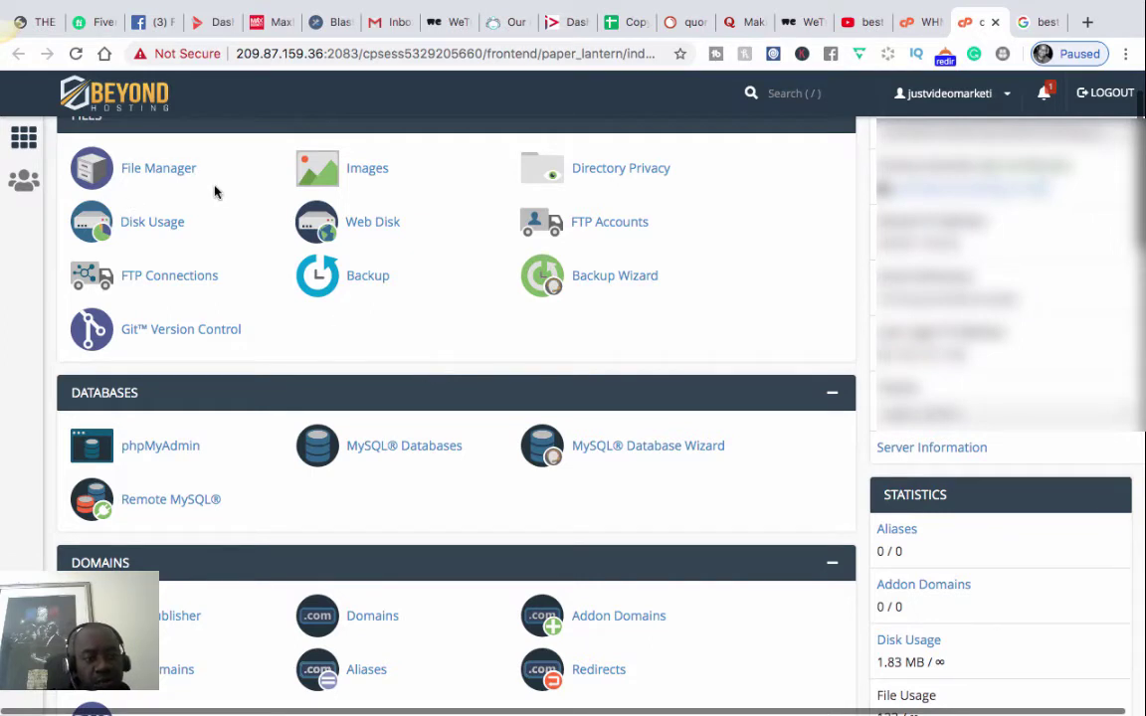
scroll(215, 192, down, 1)
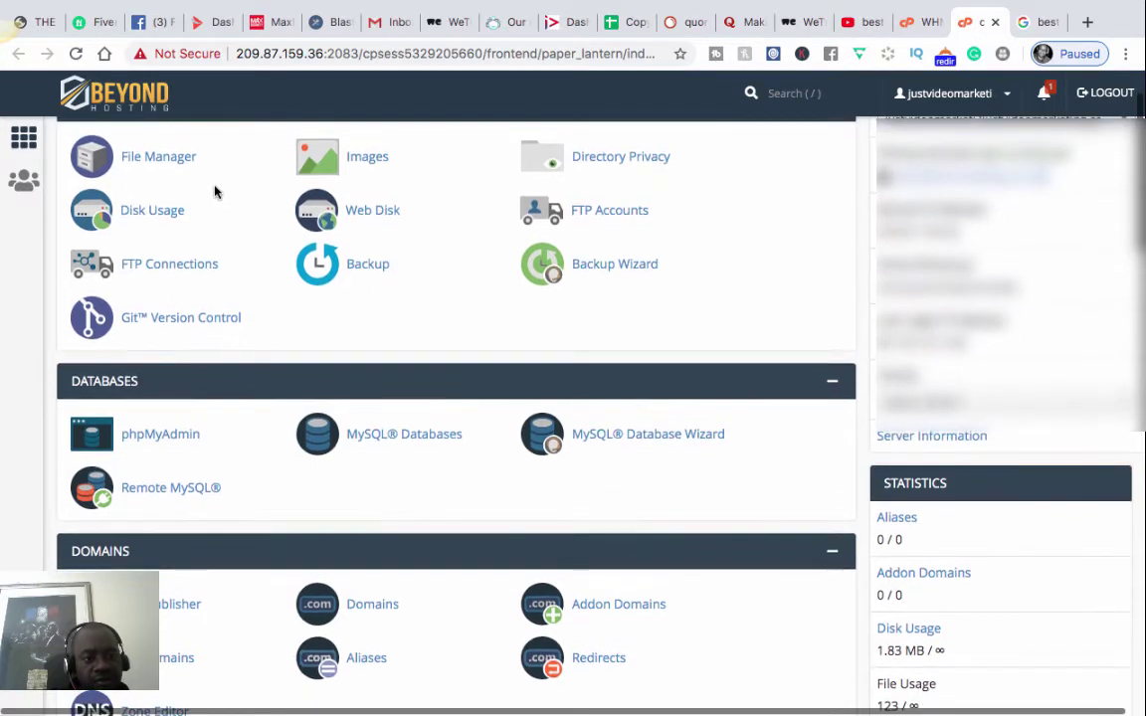
scroll(430, 334, down, 1)
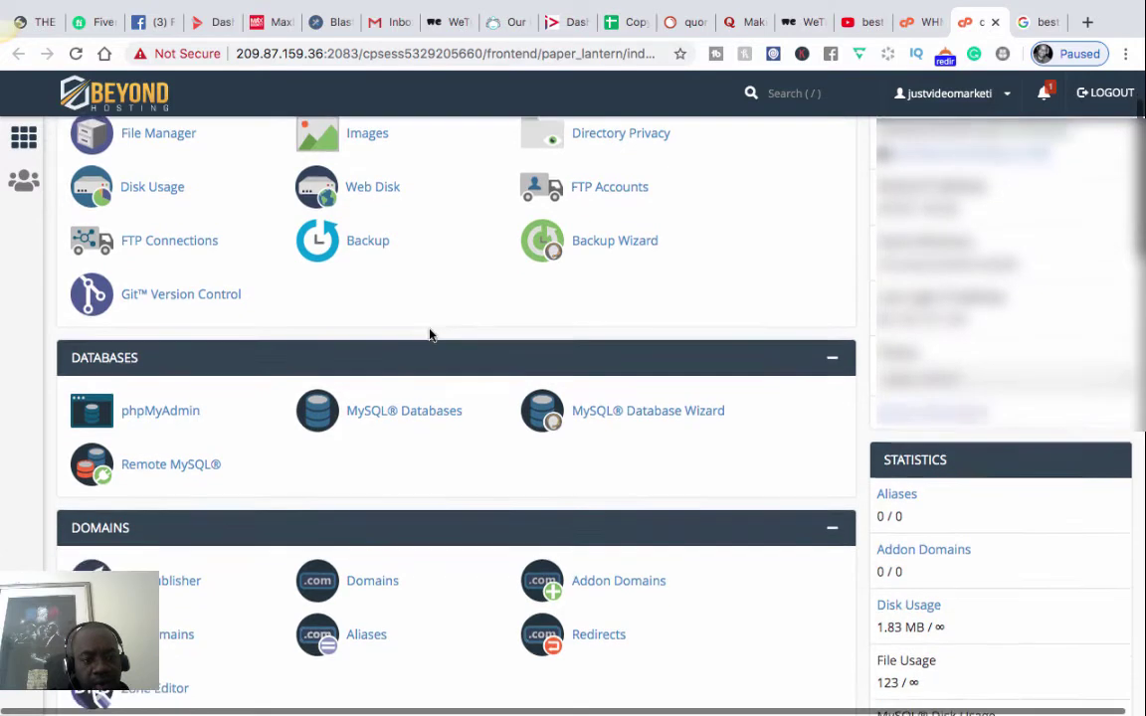
scroll(430, 334, up, 2)
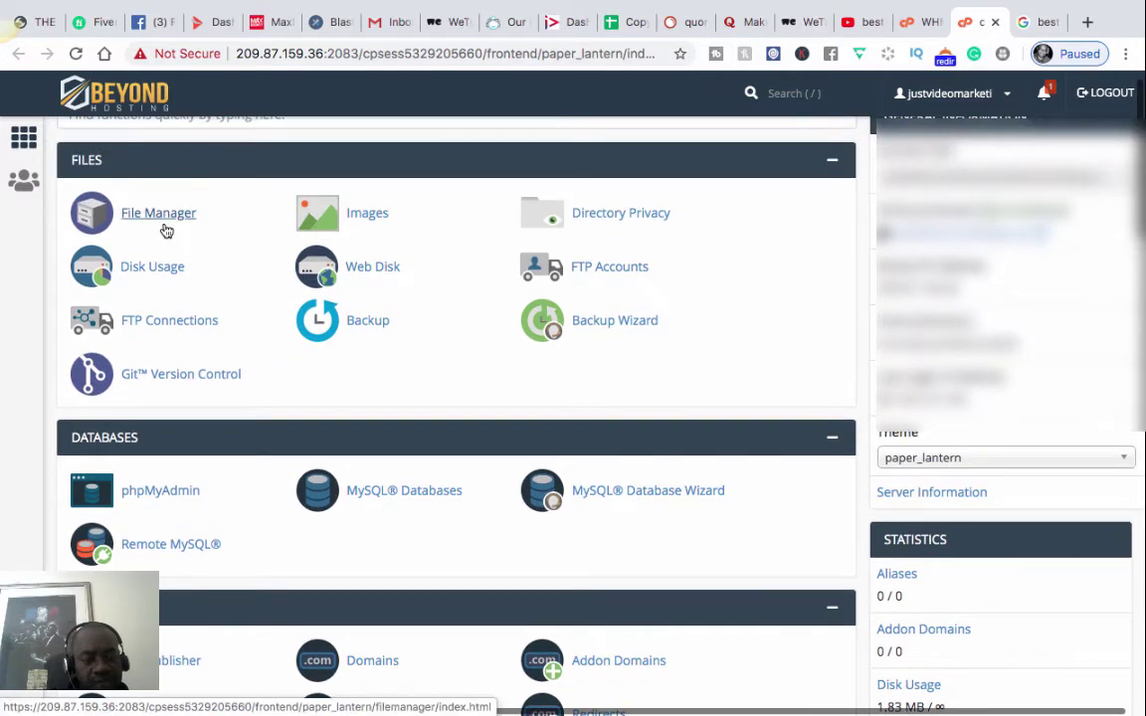
scroll(257, 286, down, 3)
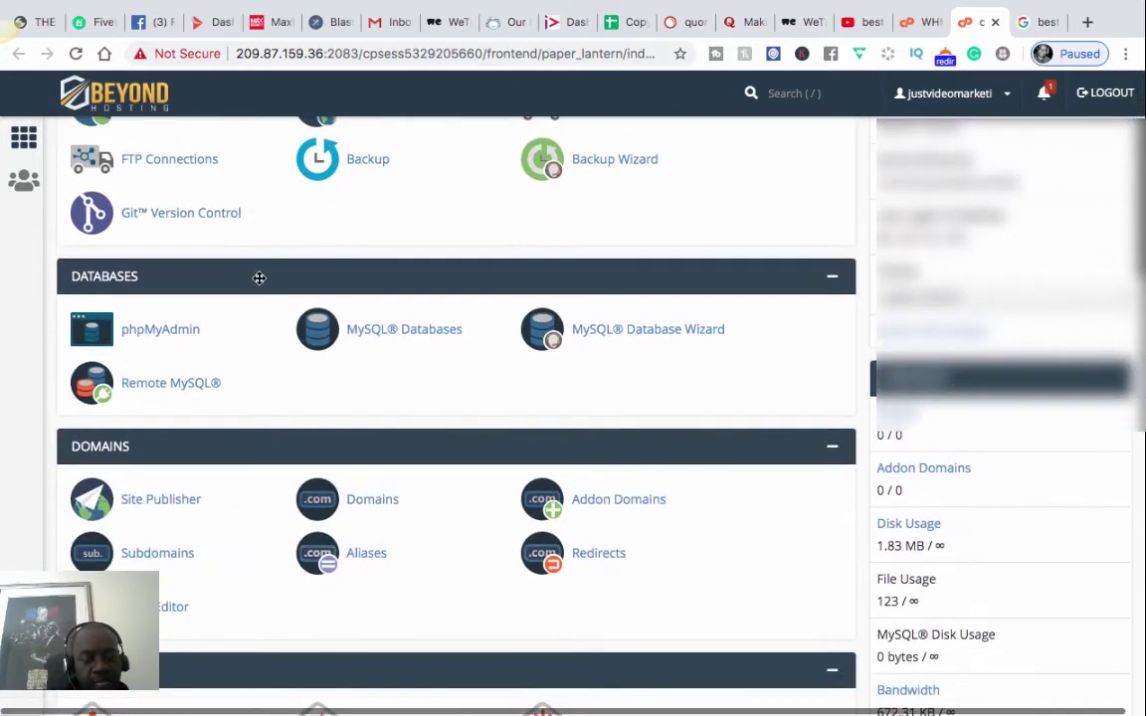
scroll(259, 278, down, 5)
- Reach the Softaculous Apps Installer section and open the WordPress overview page
scroll(259, 284, down, 1)
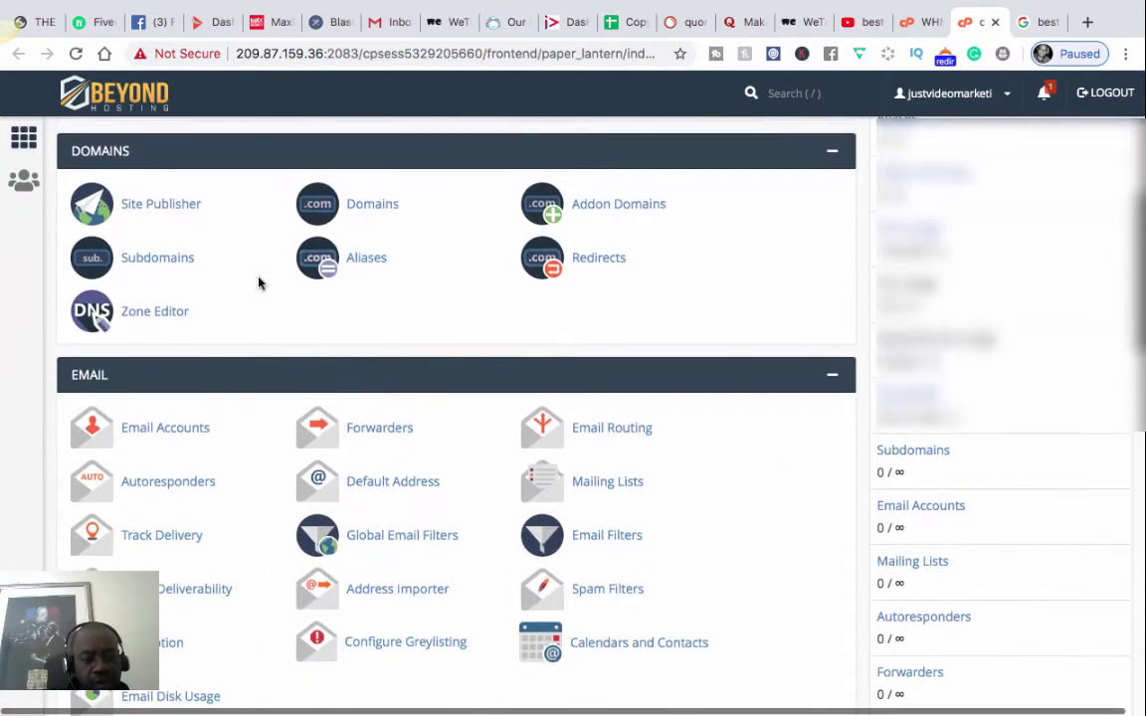
scroll(174, 452, down, 2)
scroll(172, 455, down, 8)
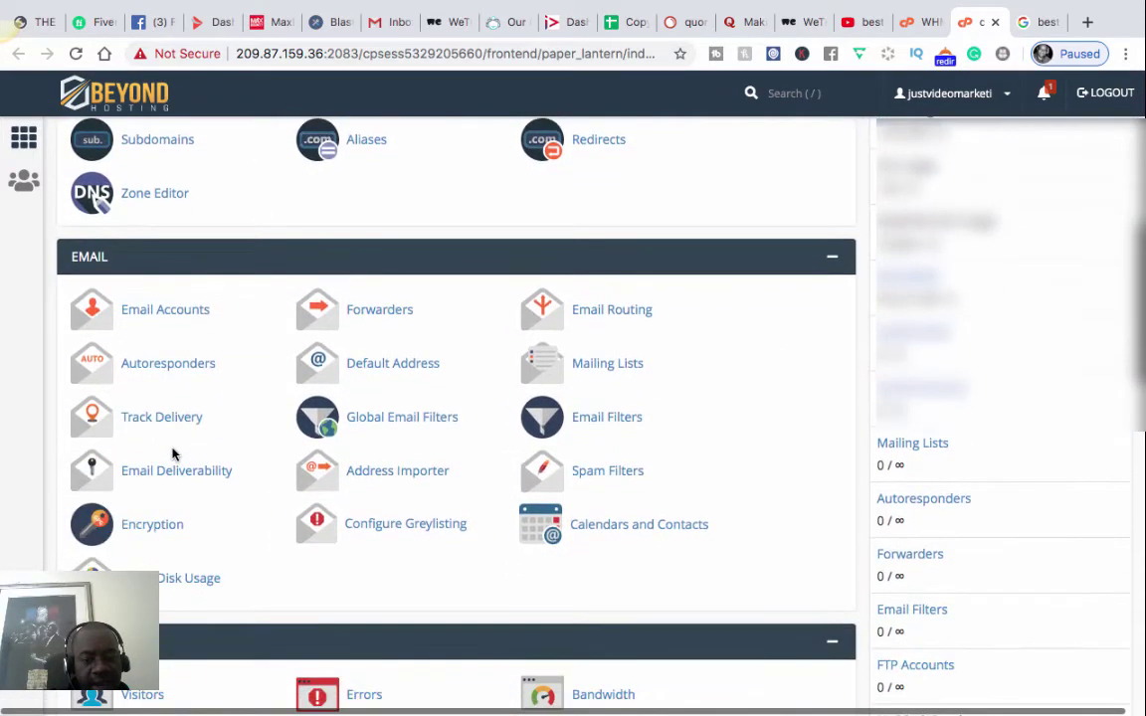
scroll(174, 454, down, 3)
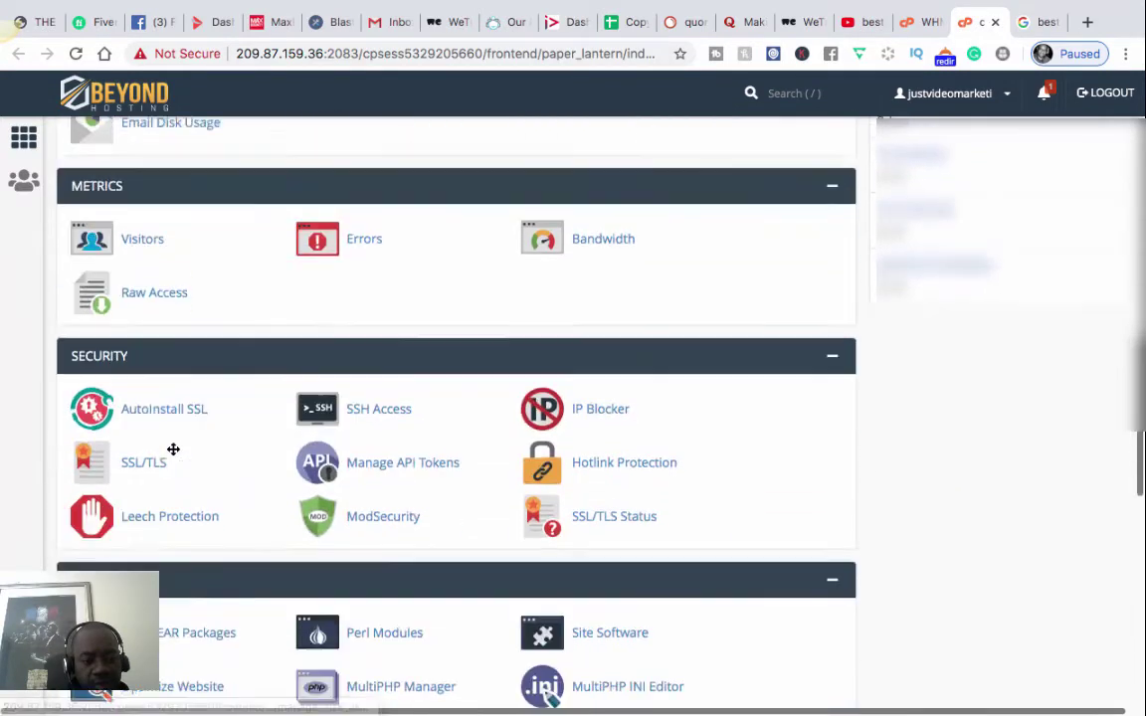
scroll(172, 455, down, 5)
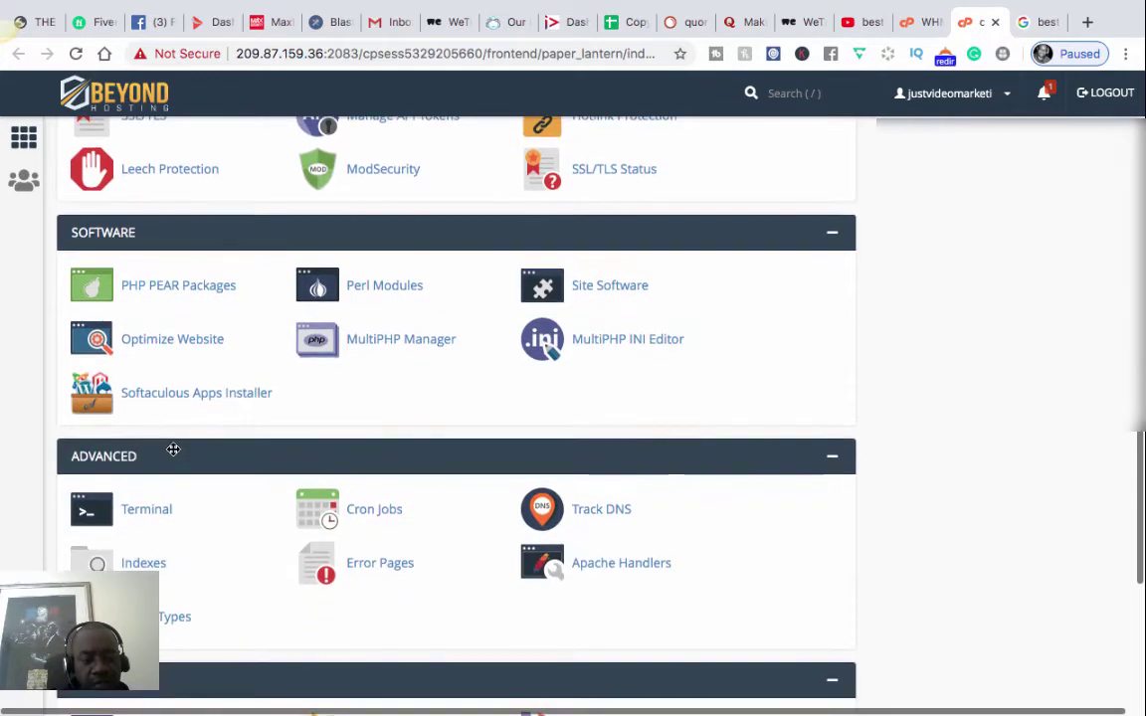
scroll(174, 450, up, 8)
scroll(173, 451, up, 8)
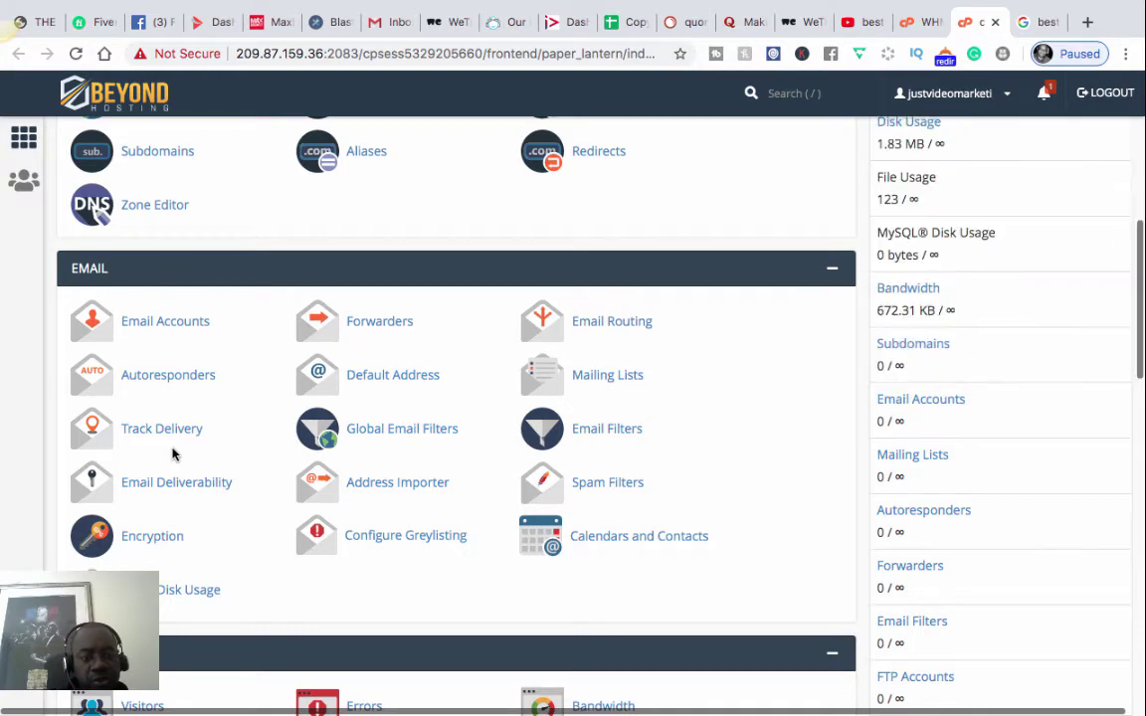
scroll(173, 454, down, 10)
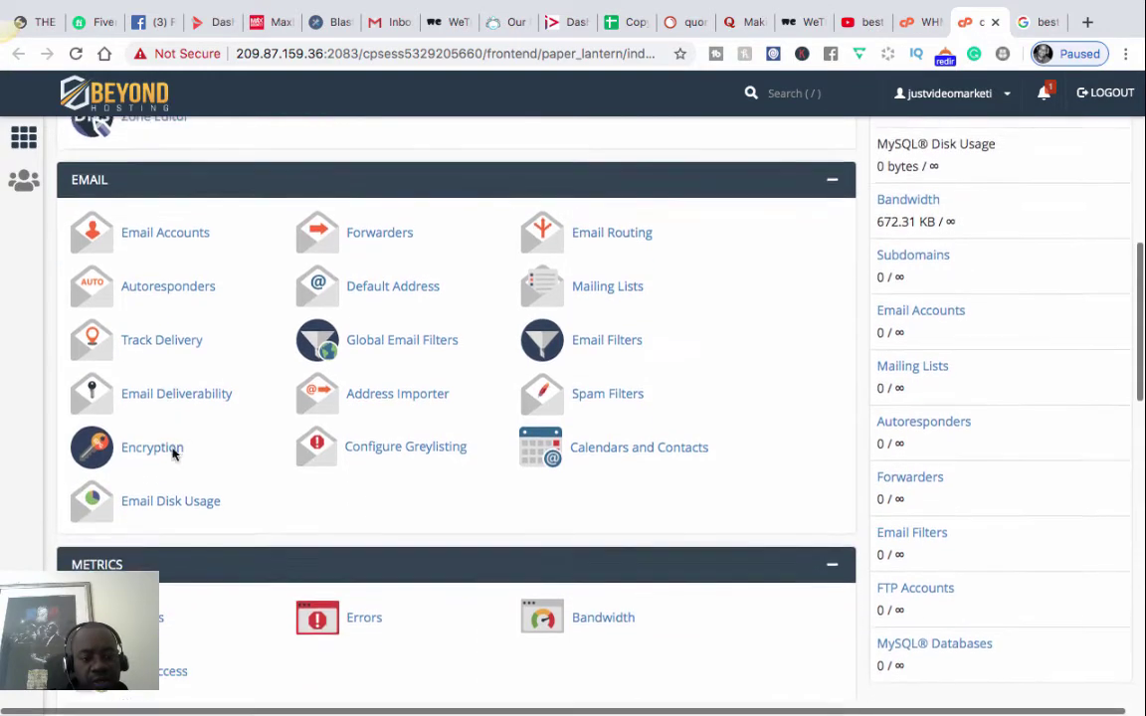
scroll(174, 453, down, 9)
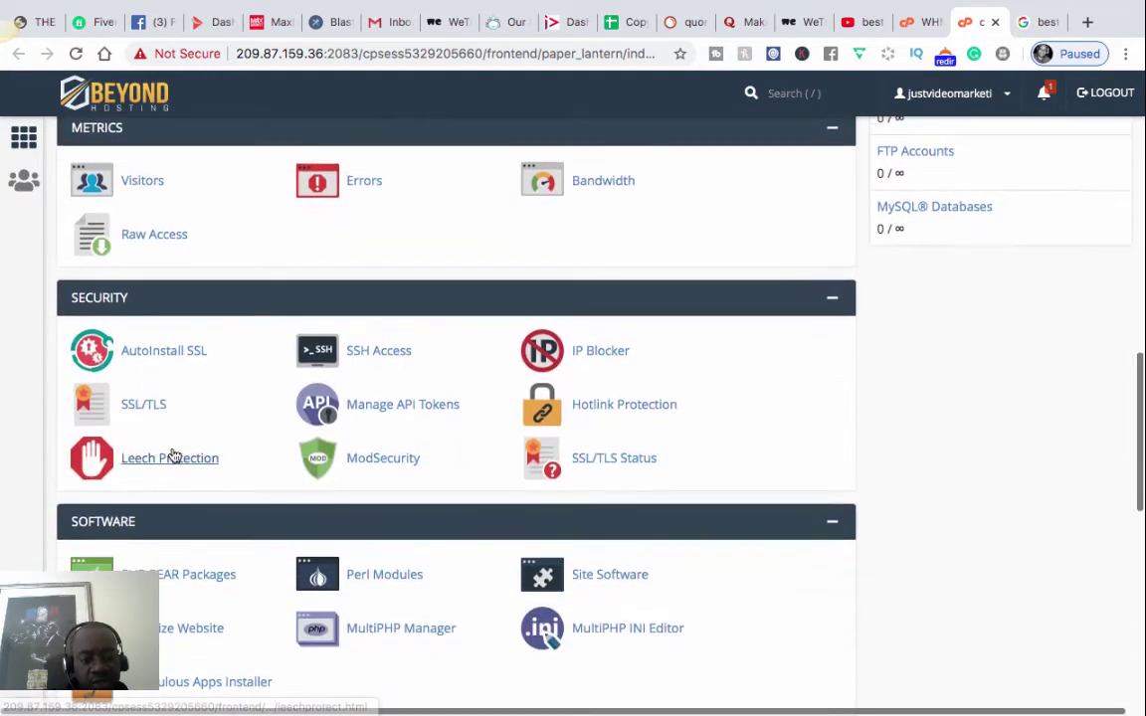
scroll(173, 454, down, 7)
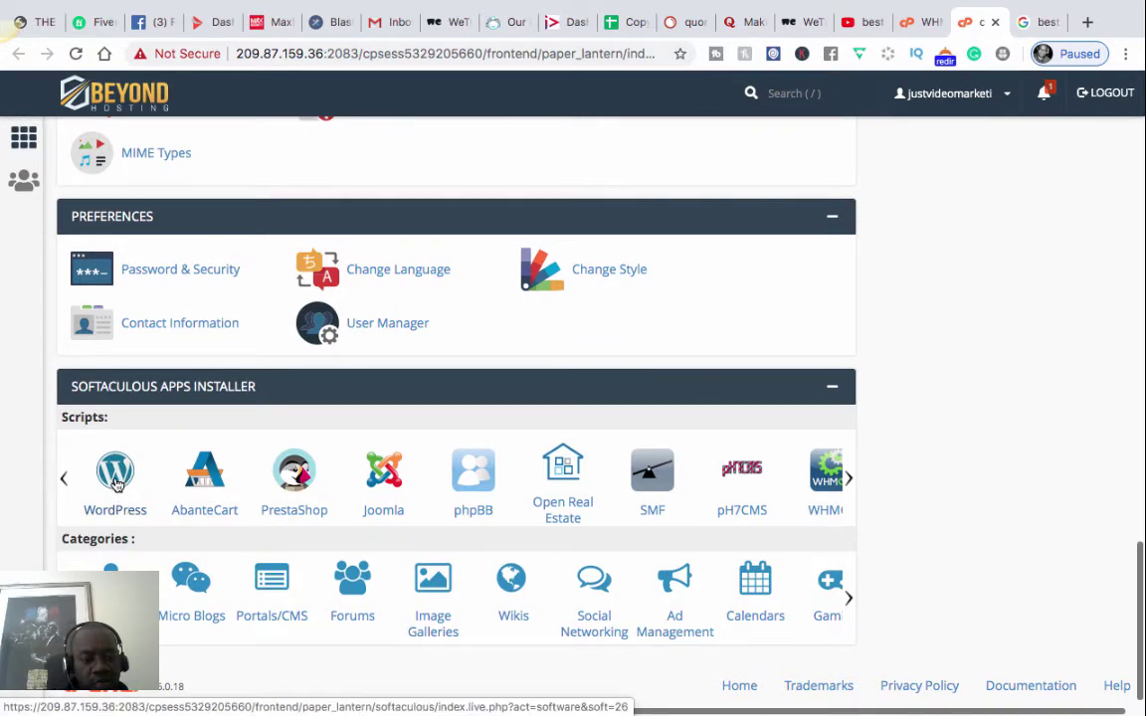
click(114, 479)
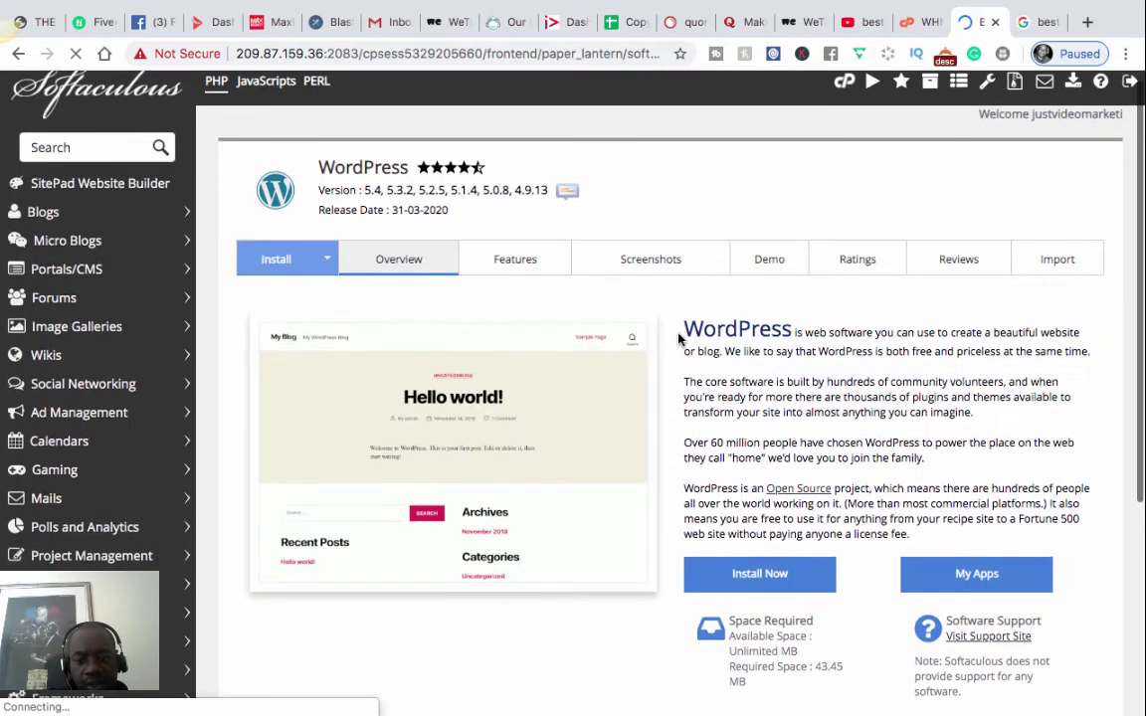
- Scroll the WordPress overview and choose Install Now to get the version 5.4 setup form
scroll(679, 340, down, 1)
scroll(679, 340, up, 1)
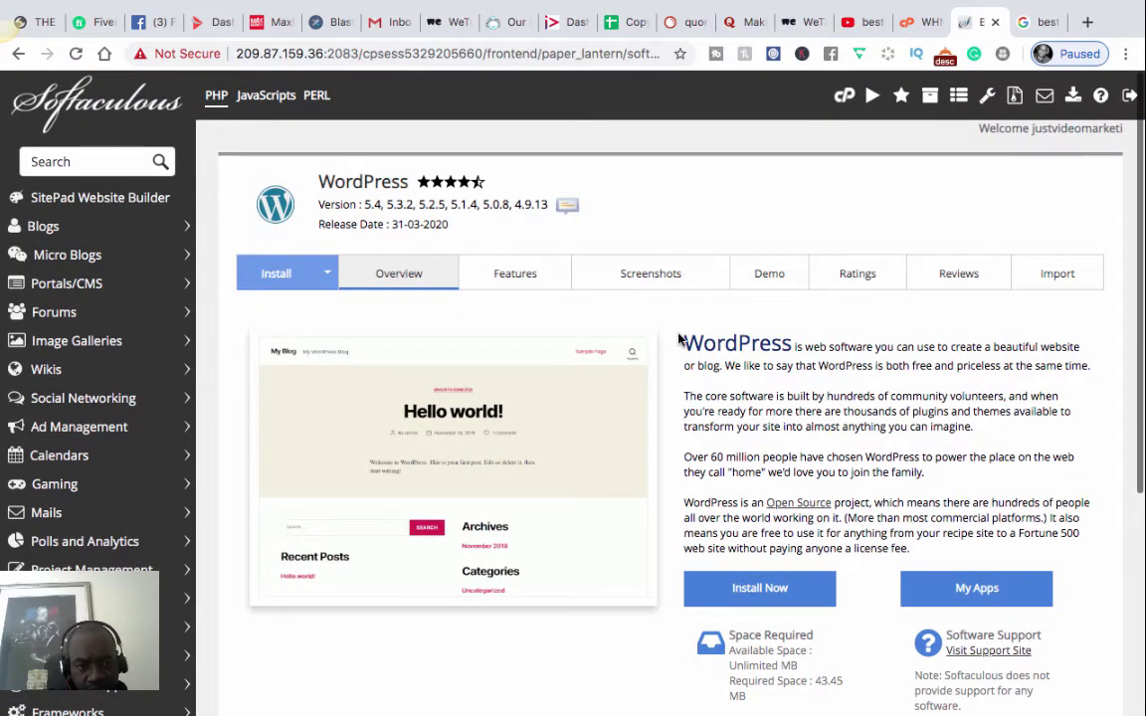
scroll(677, 336, down, 1)
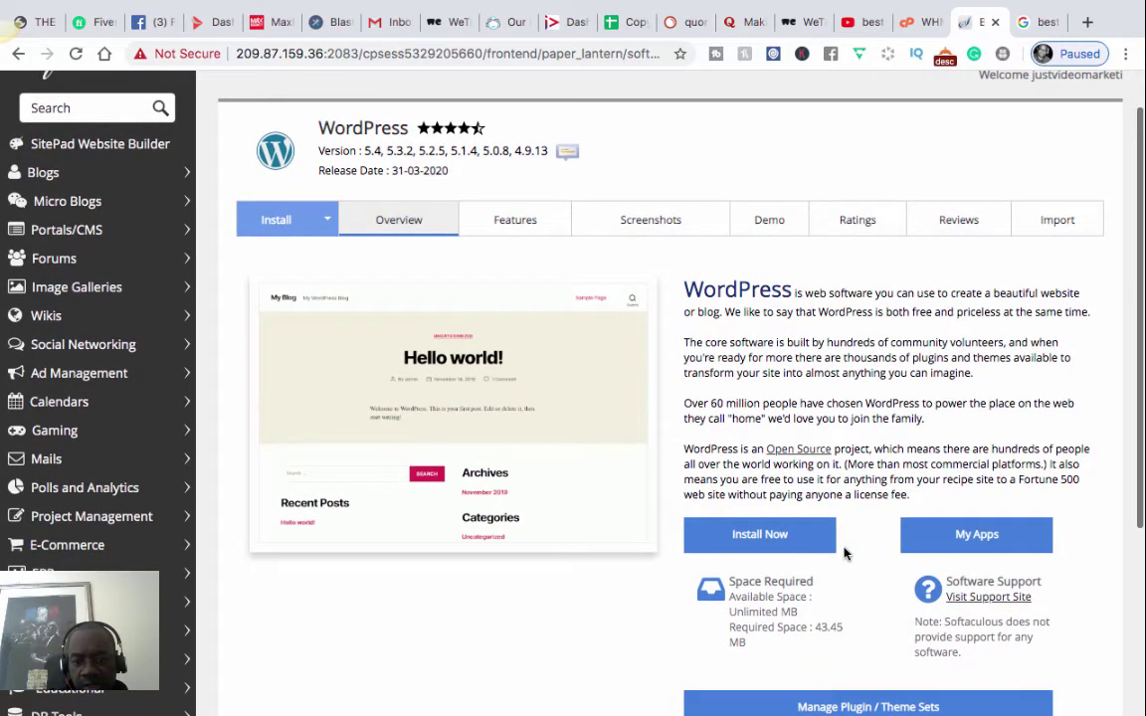
click(755, 537)
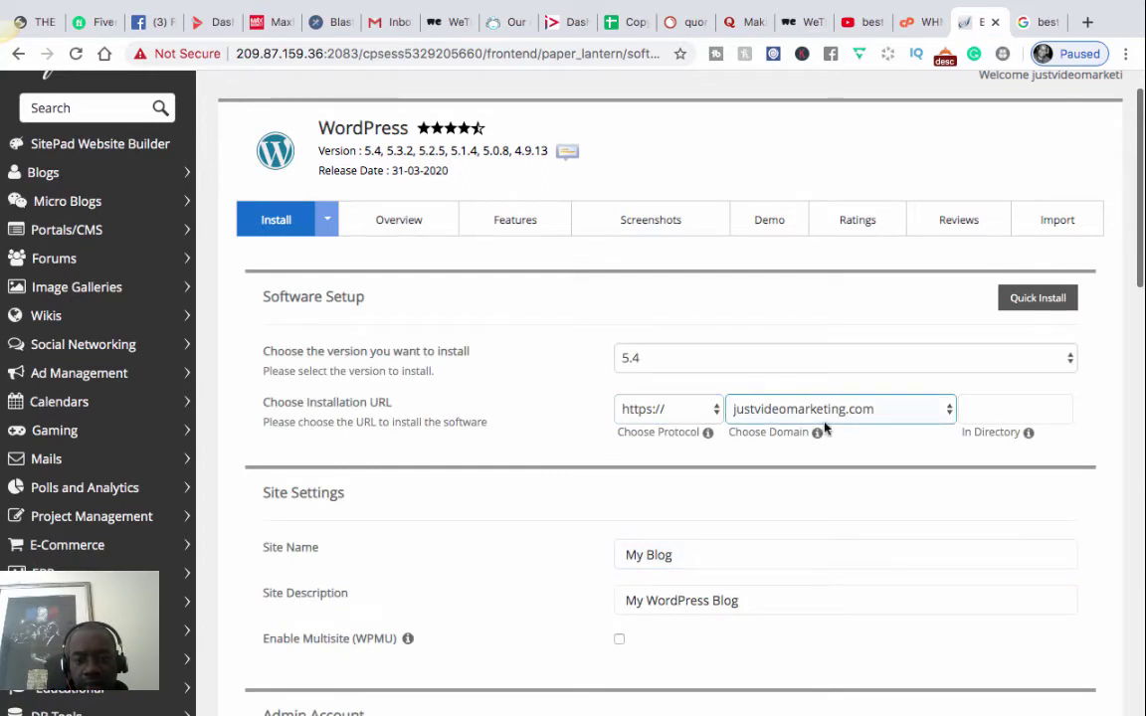
mouse_move(784, 444)
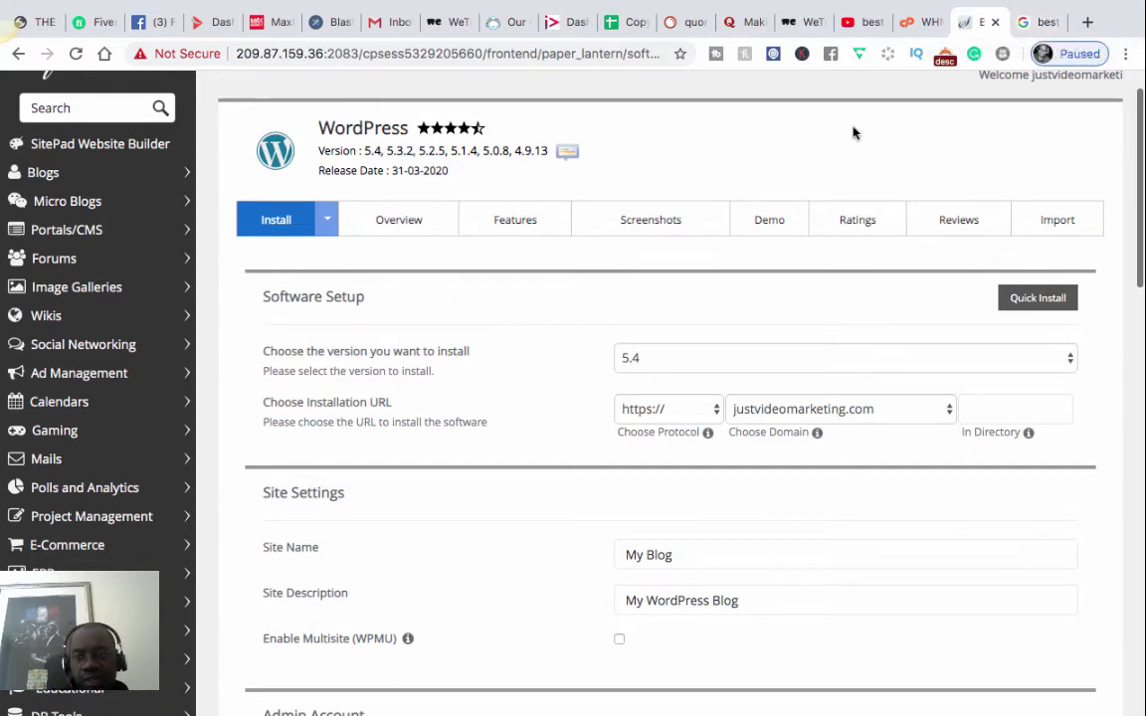
- In the Google results tab, replace the address with namecheap.com and load it
click(1040, 22)
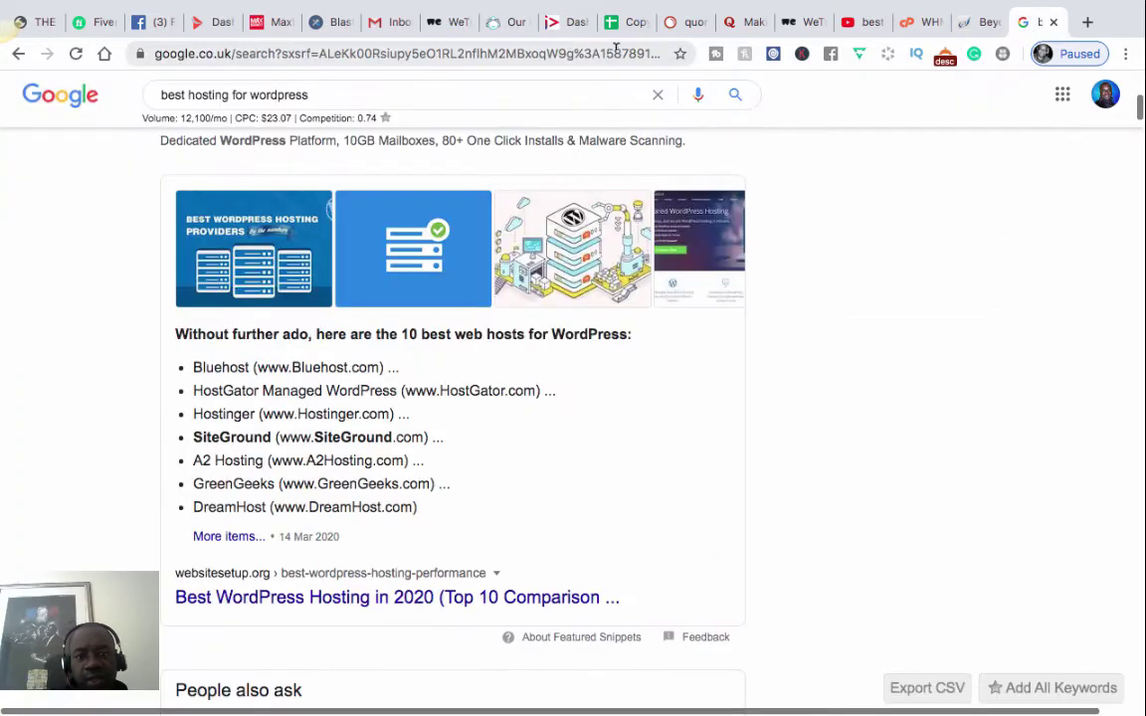
click(616, 49)
key(BackSpace)
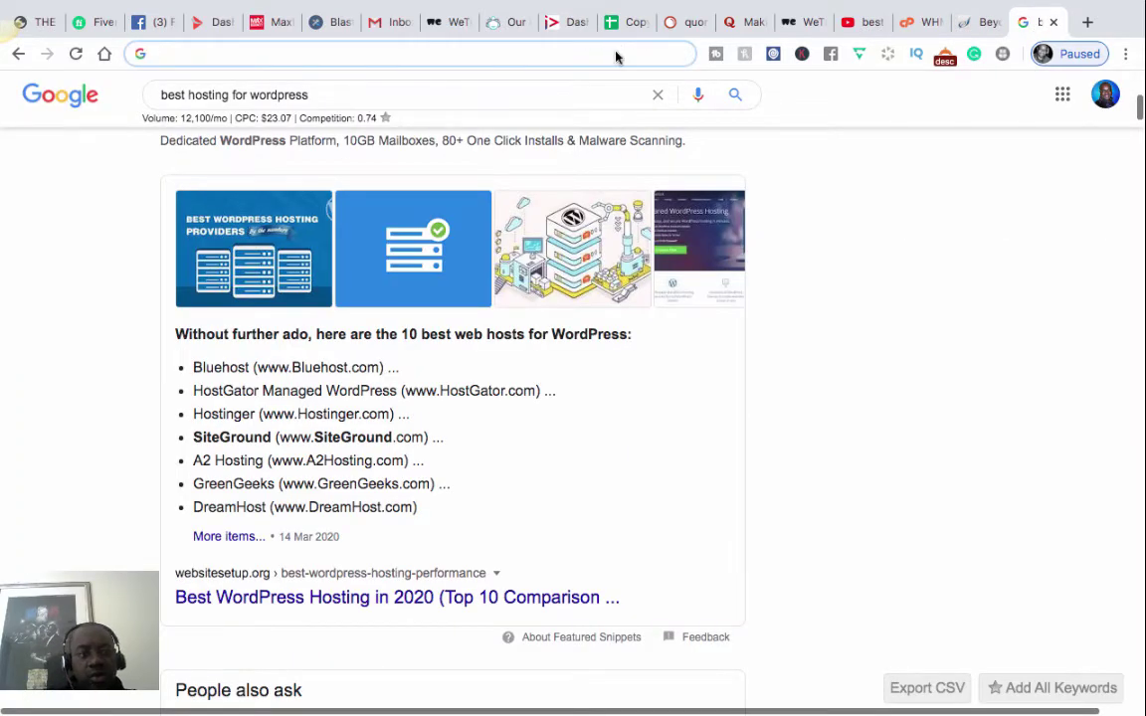
text(p)
key(BackSpace)
key(BackSpace)
text(n)
key(BackSpace)
key(BackSpace)
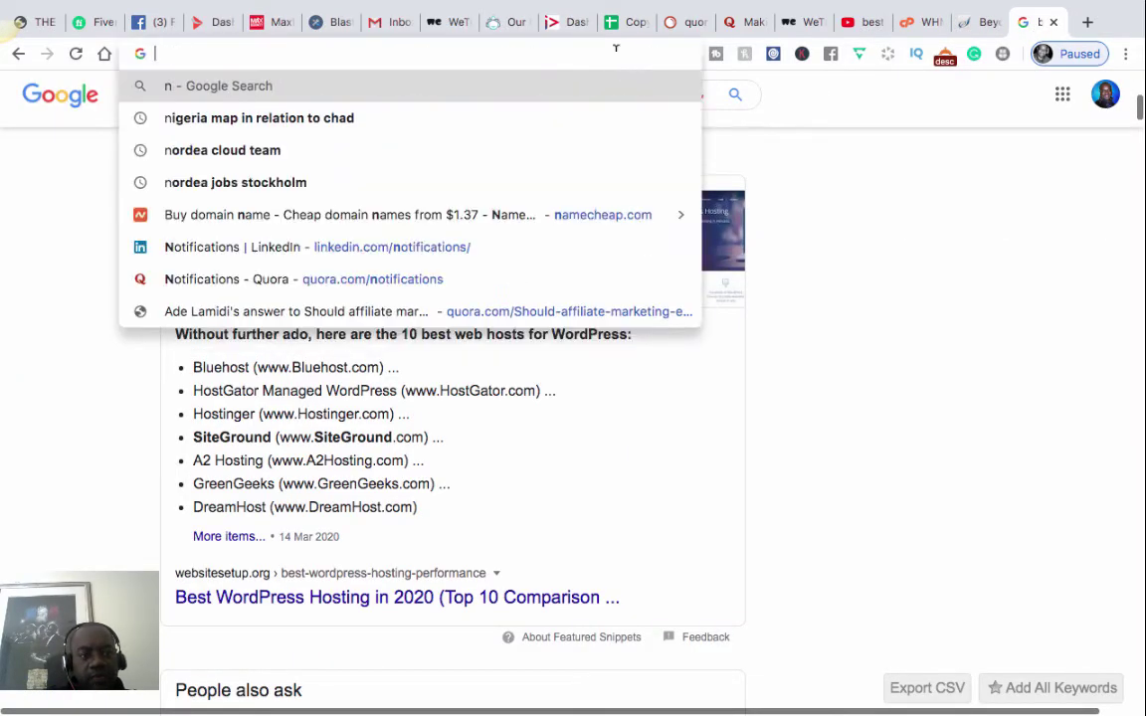
text(na)
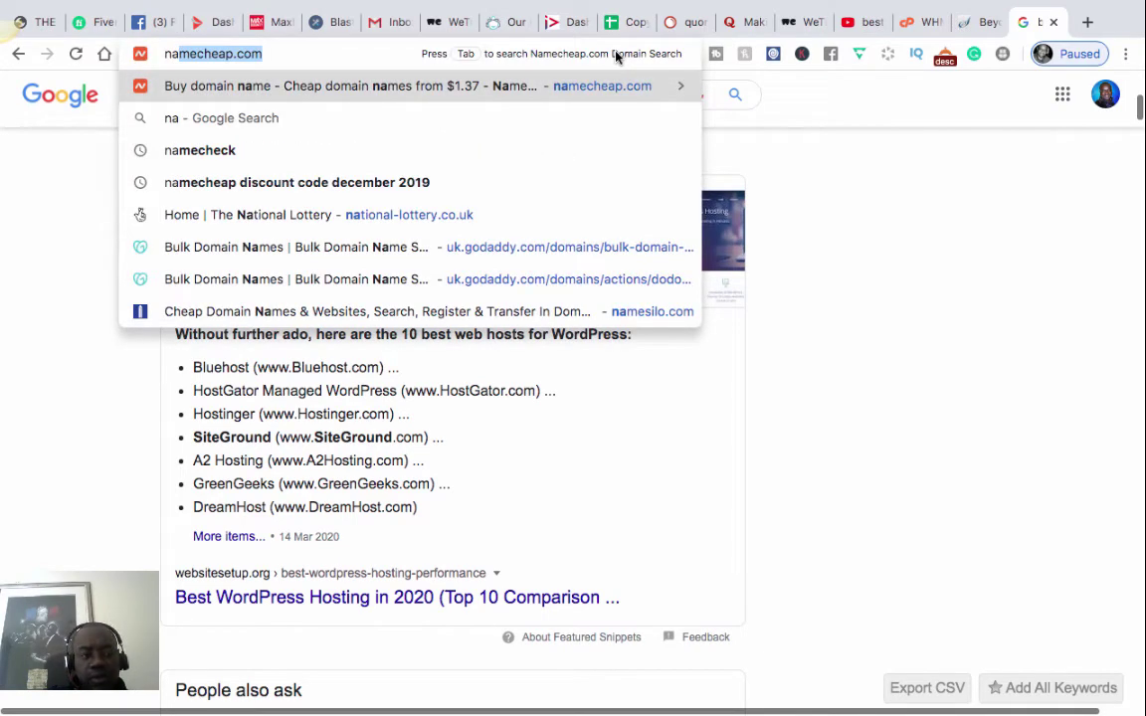
key(Return)
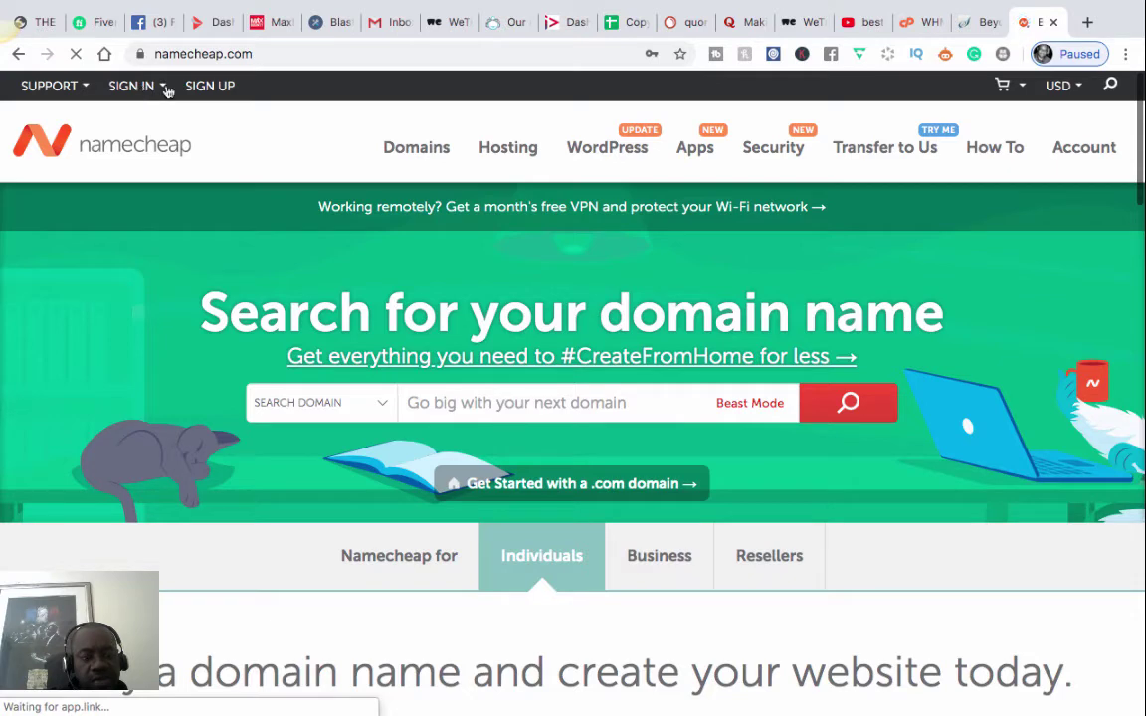
- Sign in to Namecheap with the saved credentials and open MANAGE for justvideomarketing.com
click(158, 87)
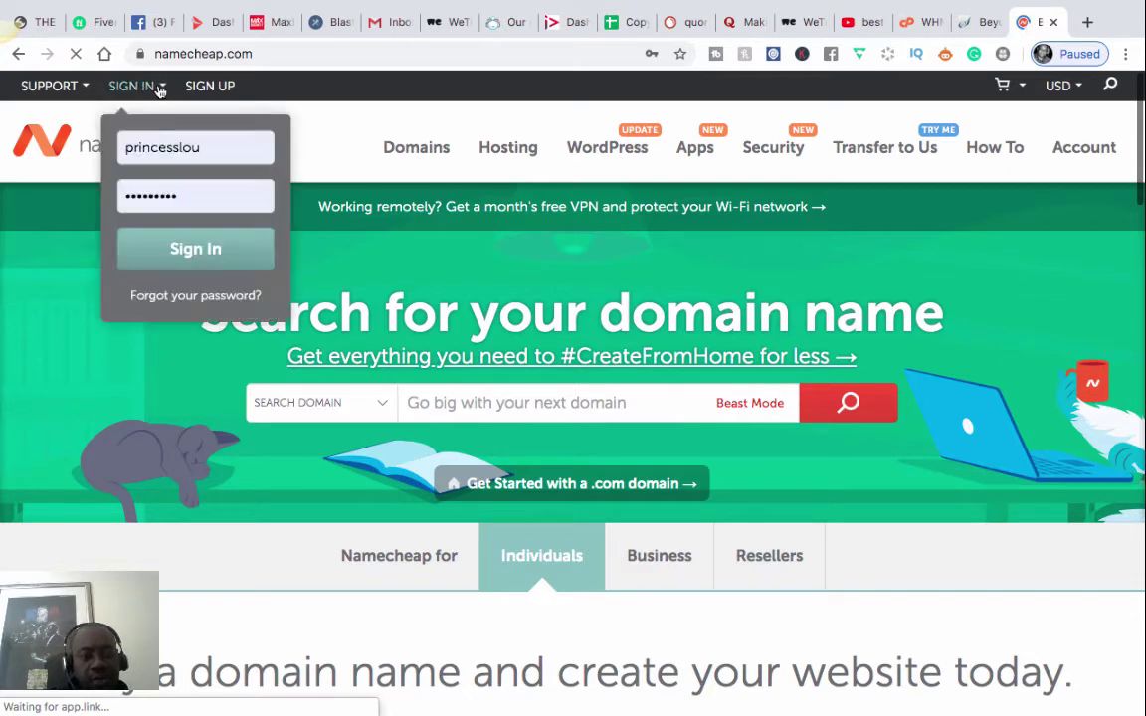
click(228, 255)
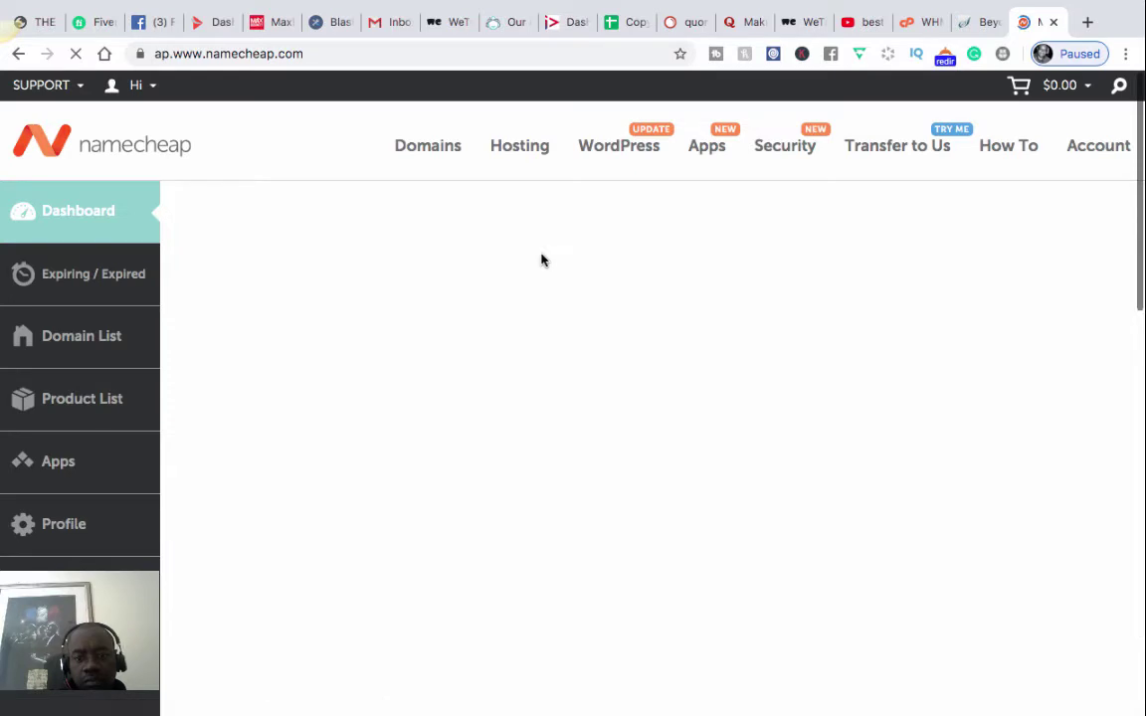
scroll(541, 260, down, 1)
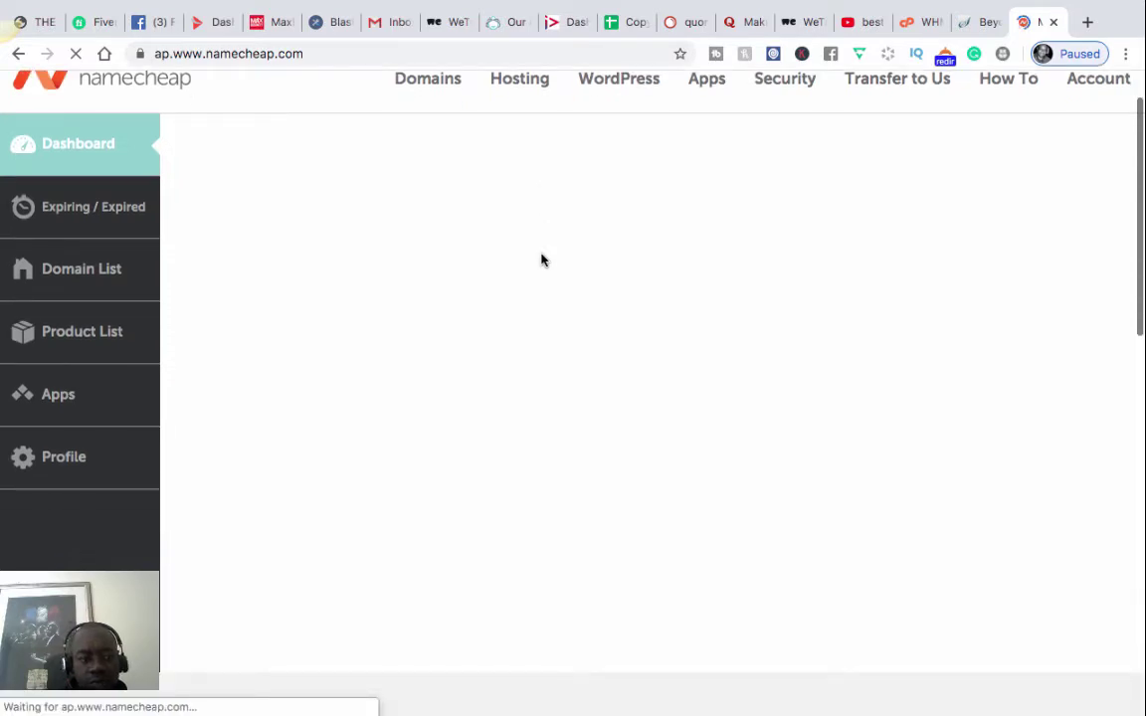
scroll(541, 260, up, 1)
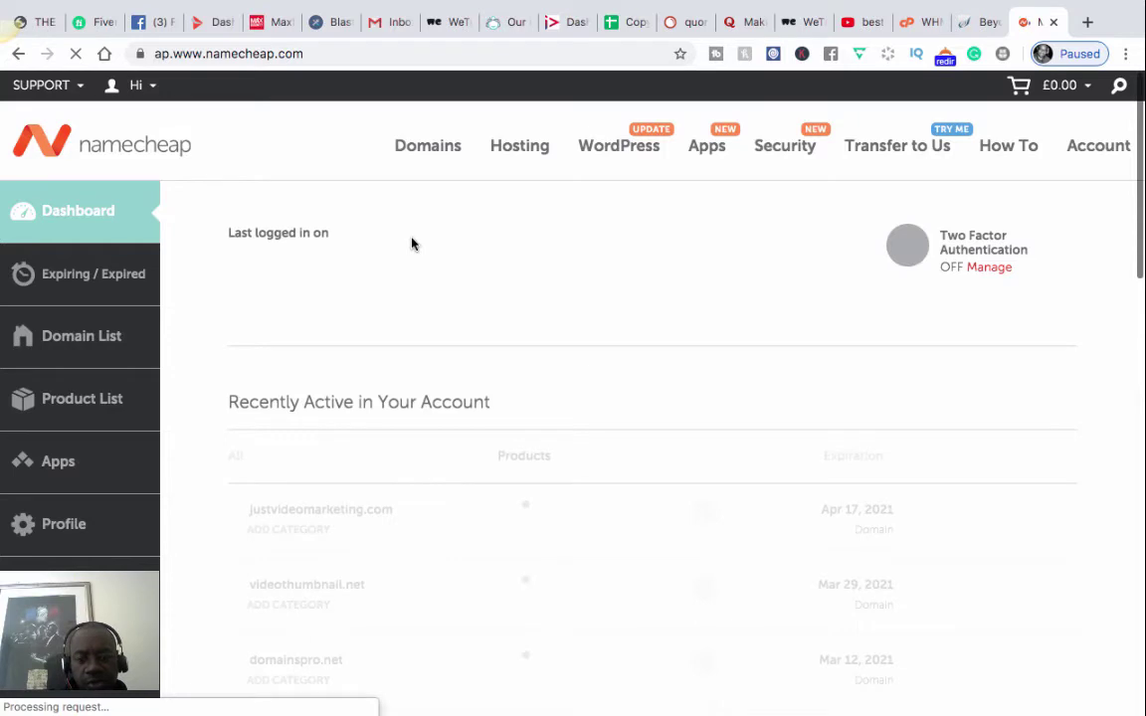
scroll(414, 244, down, 1)
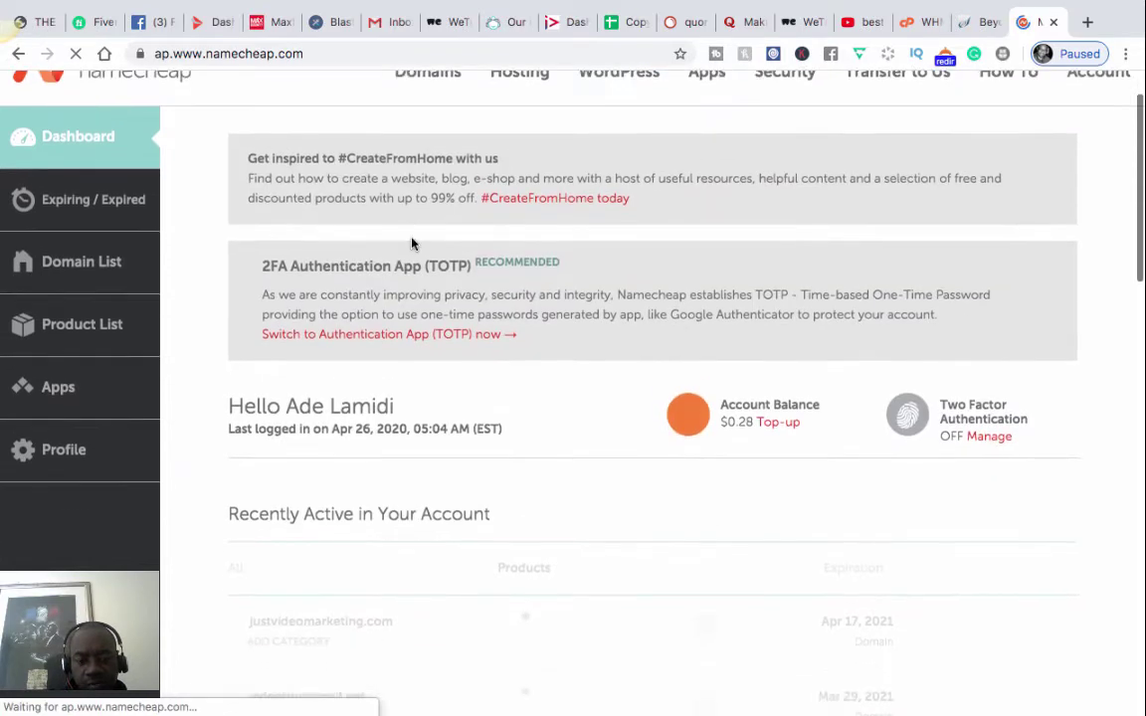
scroll(412, 243, down, 1)
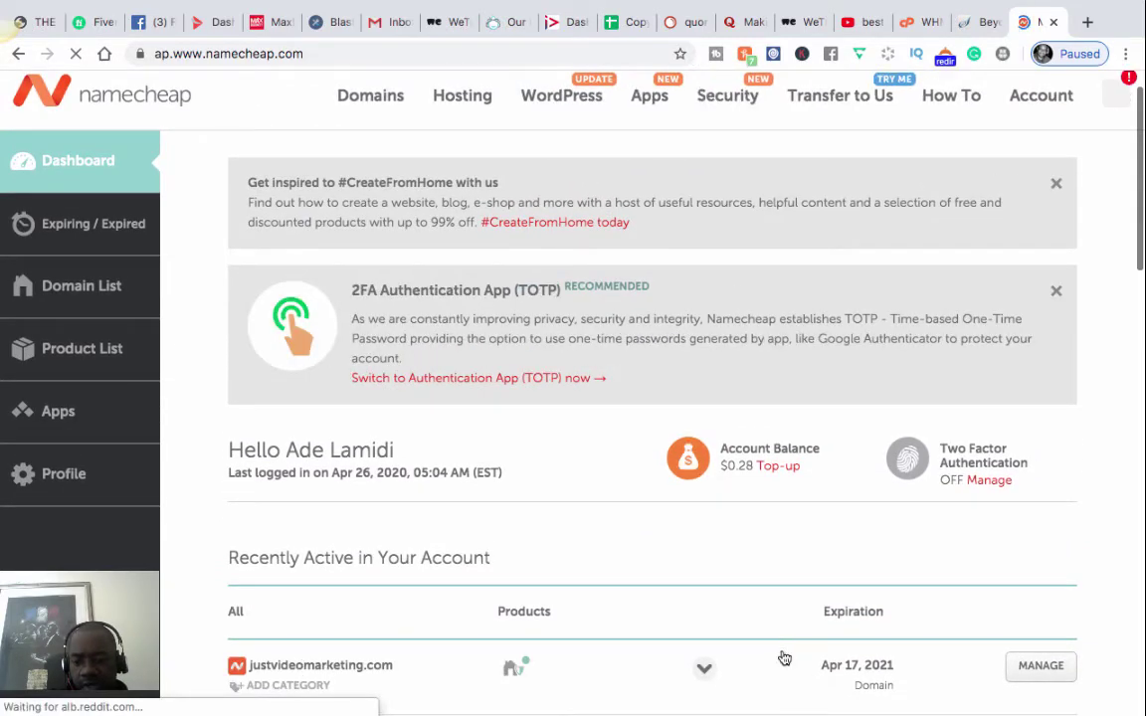
click(1040, 669)
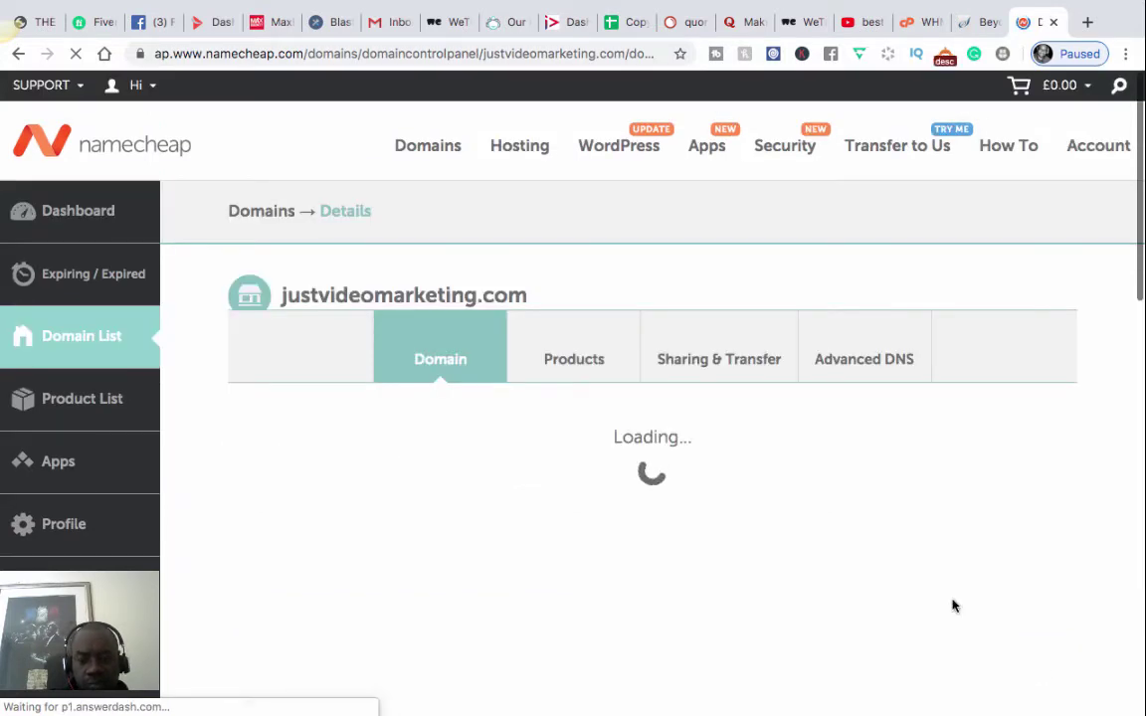
- Scroll justvideomarketing.com's details down to its custom nameservers, then go back to the Softaculous tab
scroll(952, 606, down, 2)
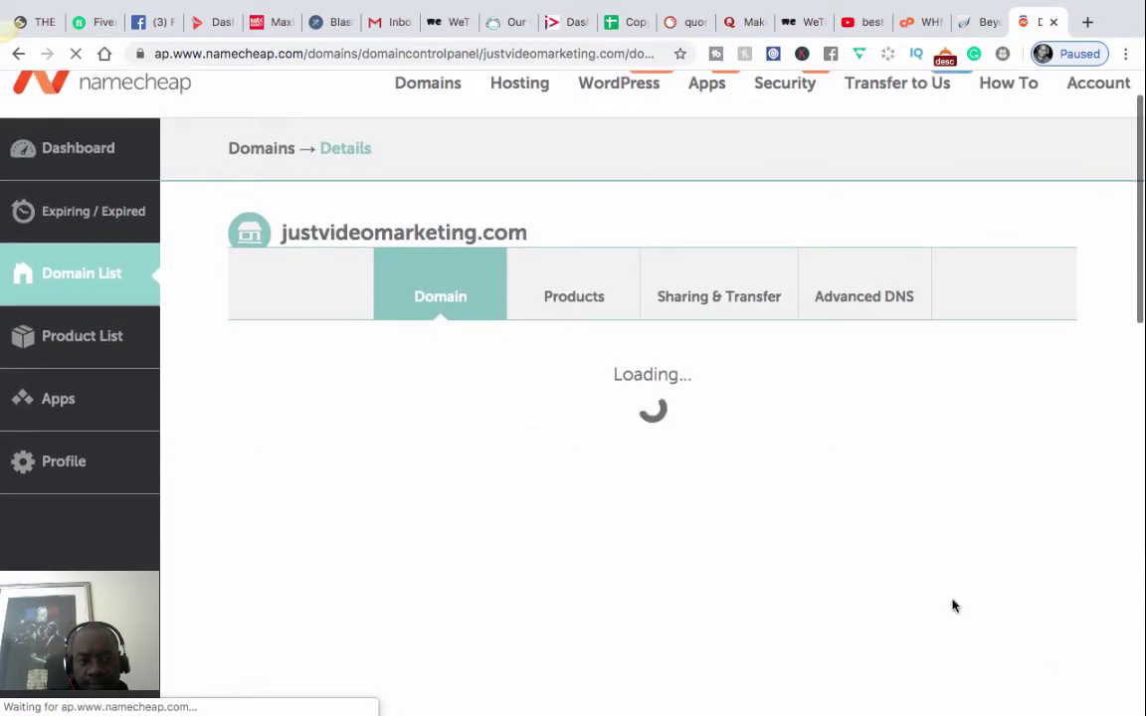
scroll(952, 605, down, 1)
scroll(952, 606, down, 2)
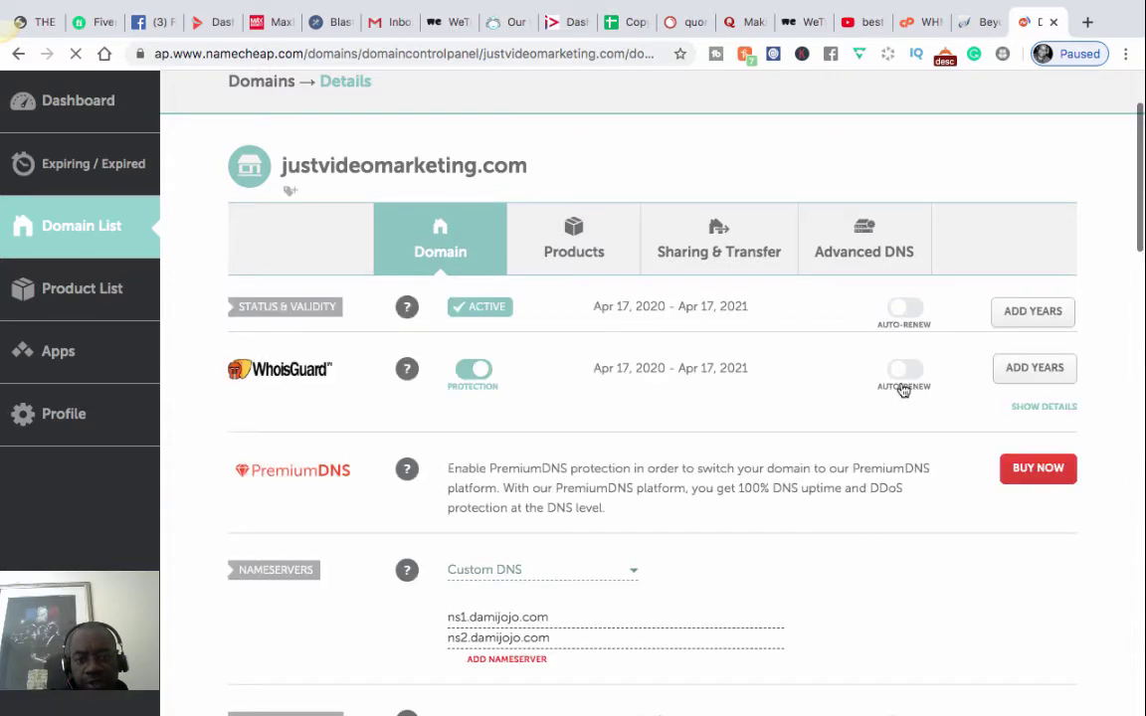
scroll(902, 390, down, 3)
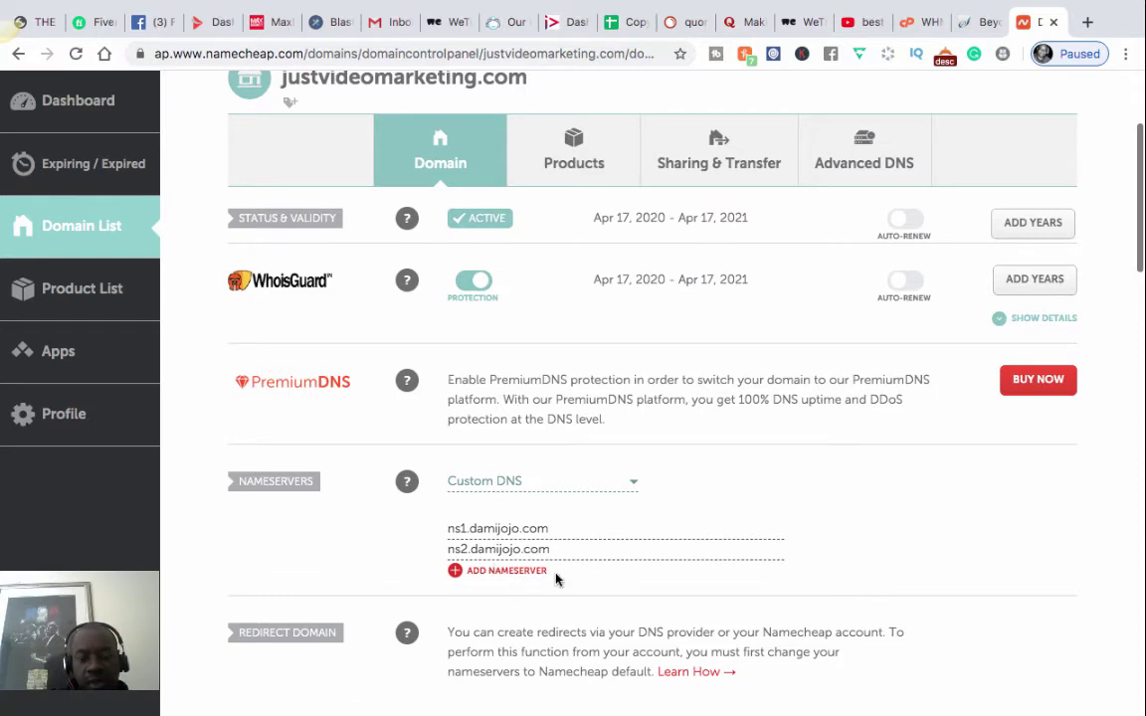
click(982, 24)
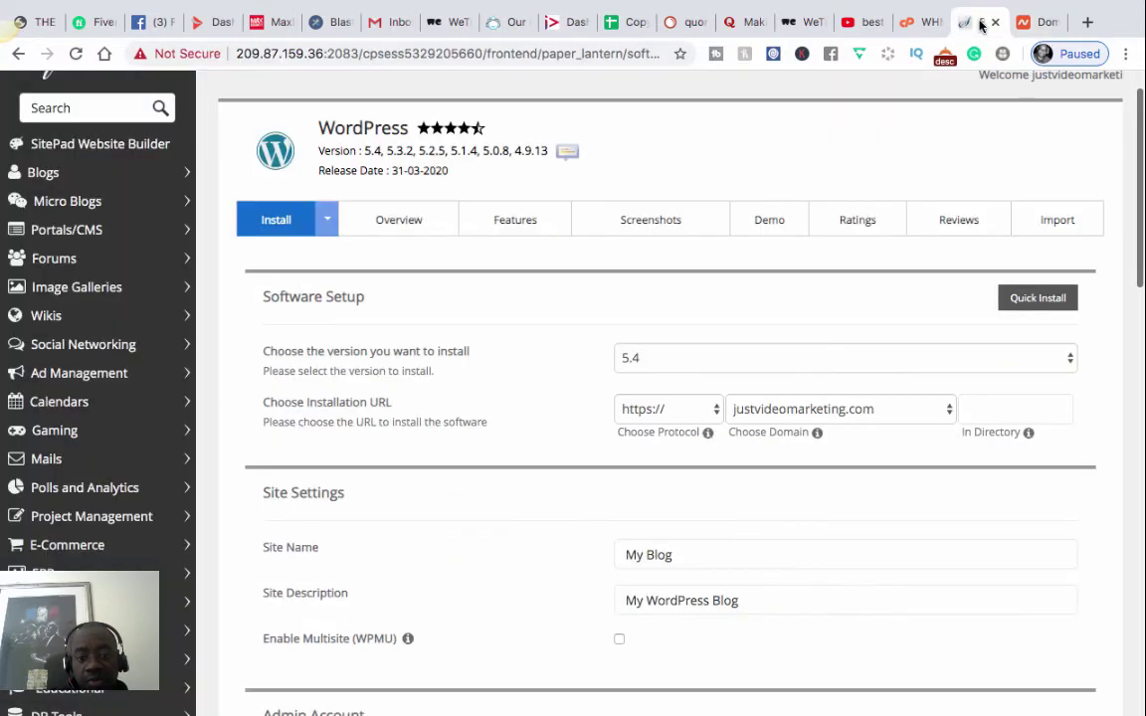
- Recheck Namecheap's custom nameservers ns1.damijojo.com and ns2.damijojo.com, then return to the Softaculous install form
scroll(611, 300, up, 1)
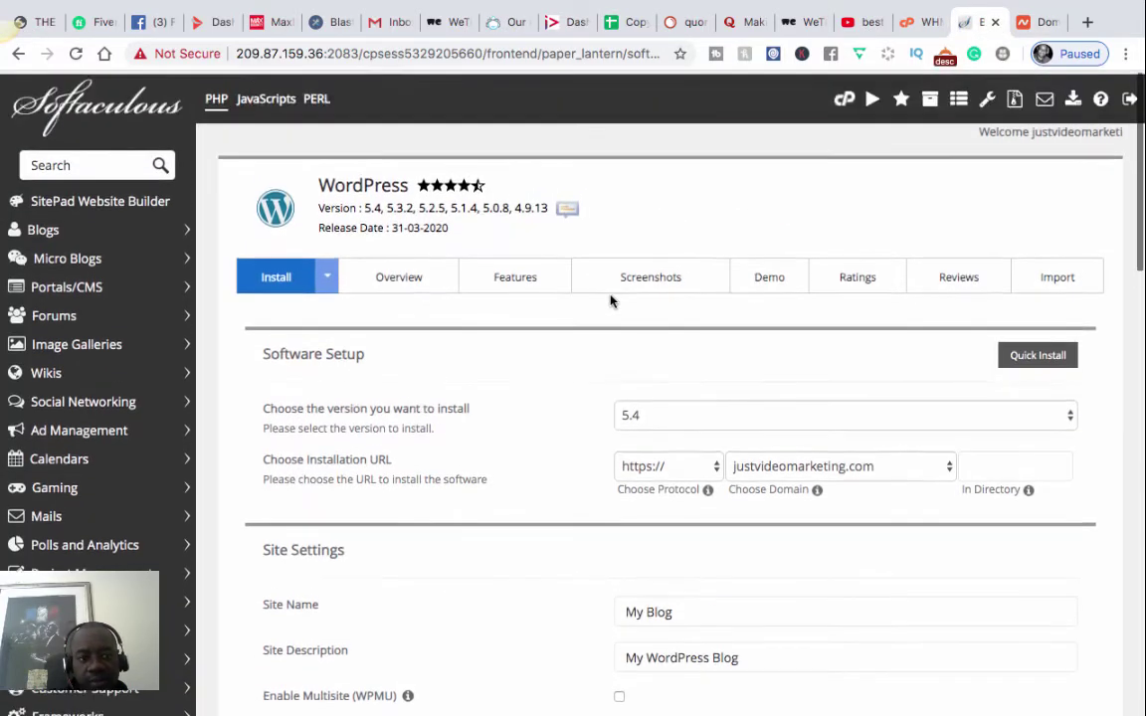
scroll(611, 300, down, 1)
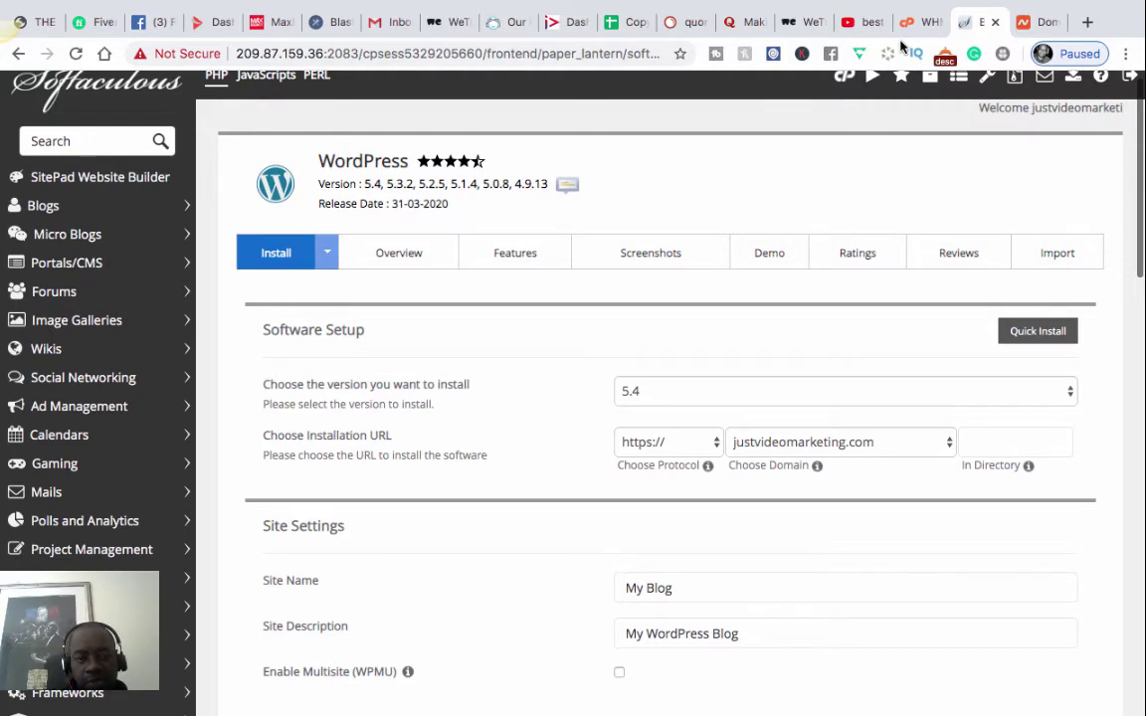
scroll(529, 179, up, 1)
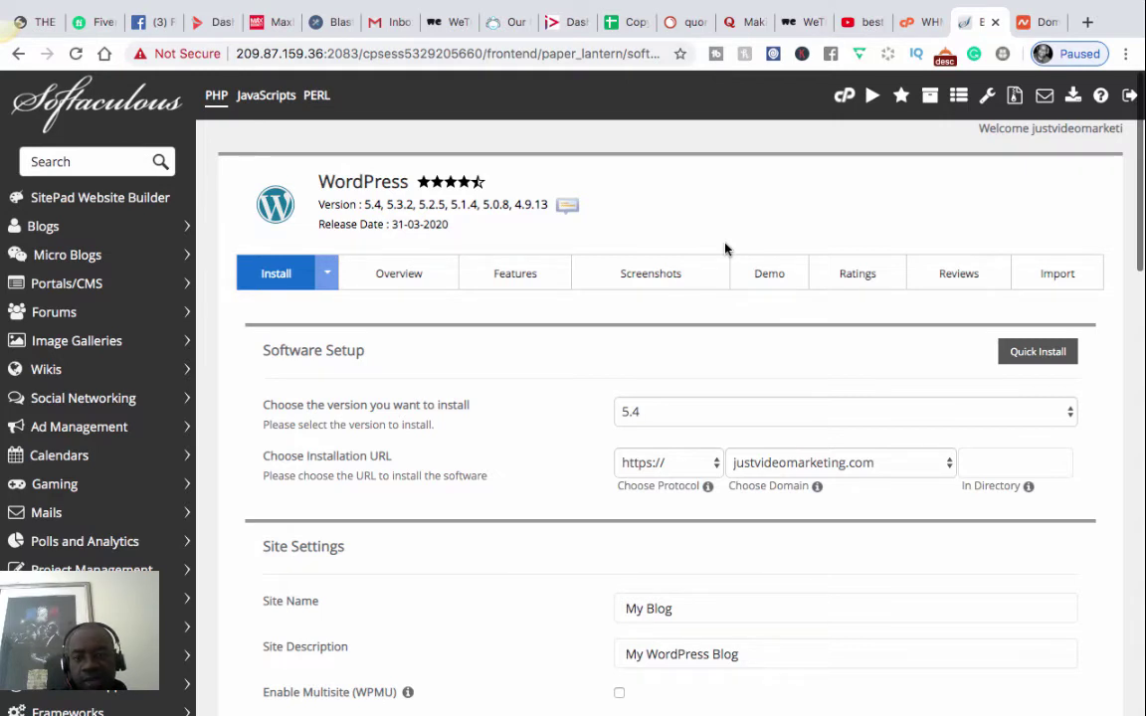
click(1035, 22)
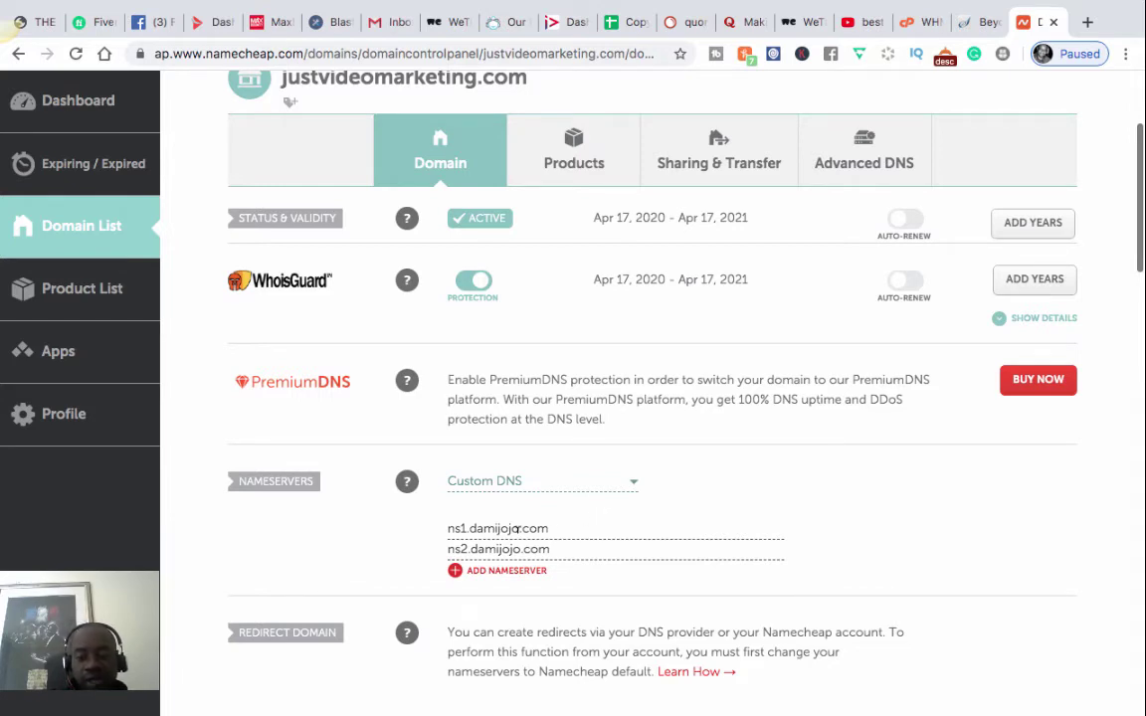
scroll(677, 514, up, 3)
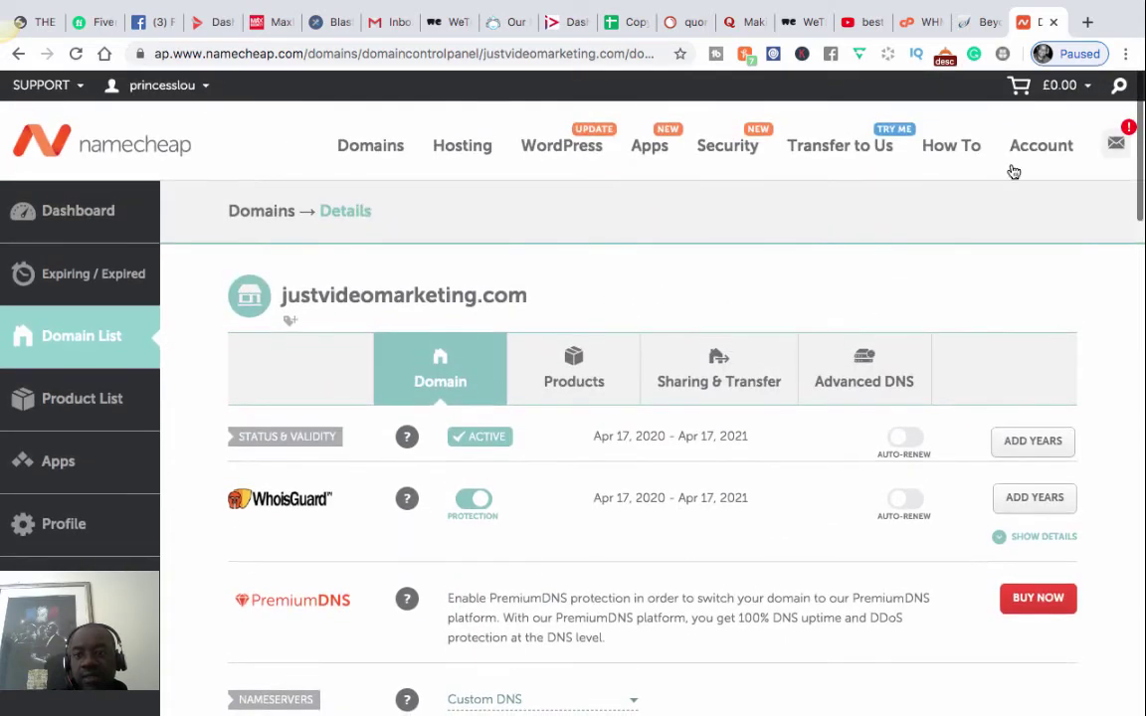
click(983, 23)
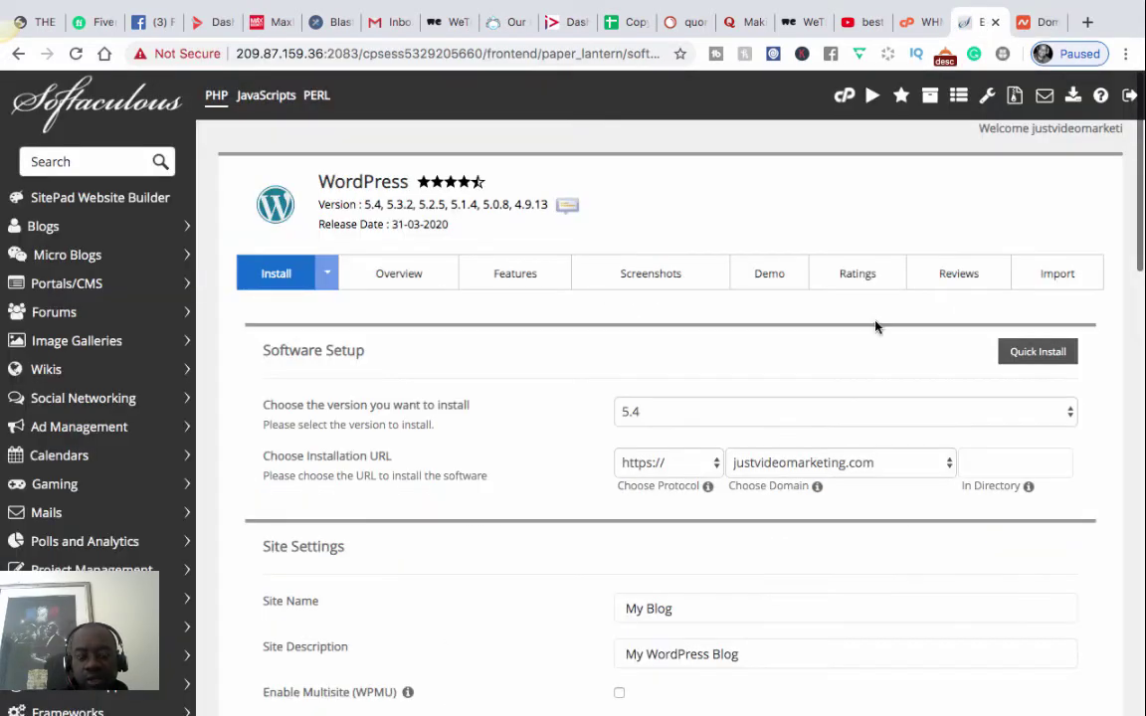
scroll(875, 326, down, 1)
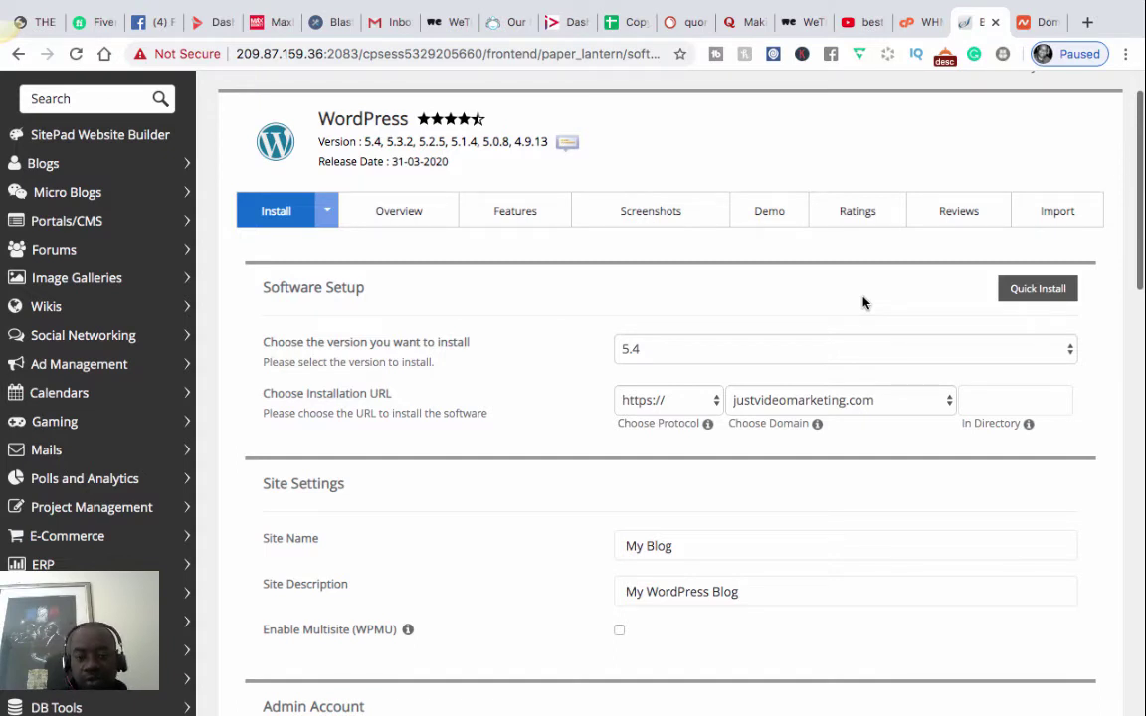
click(963, 398)
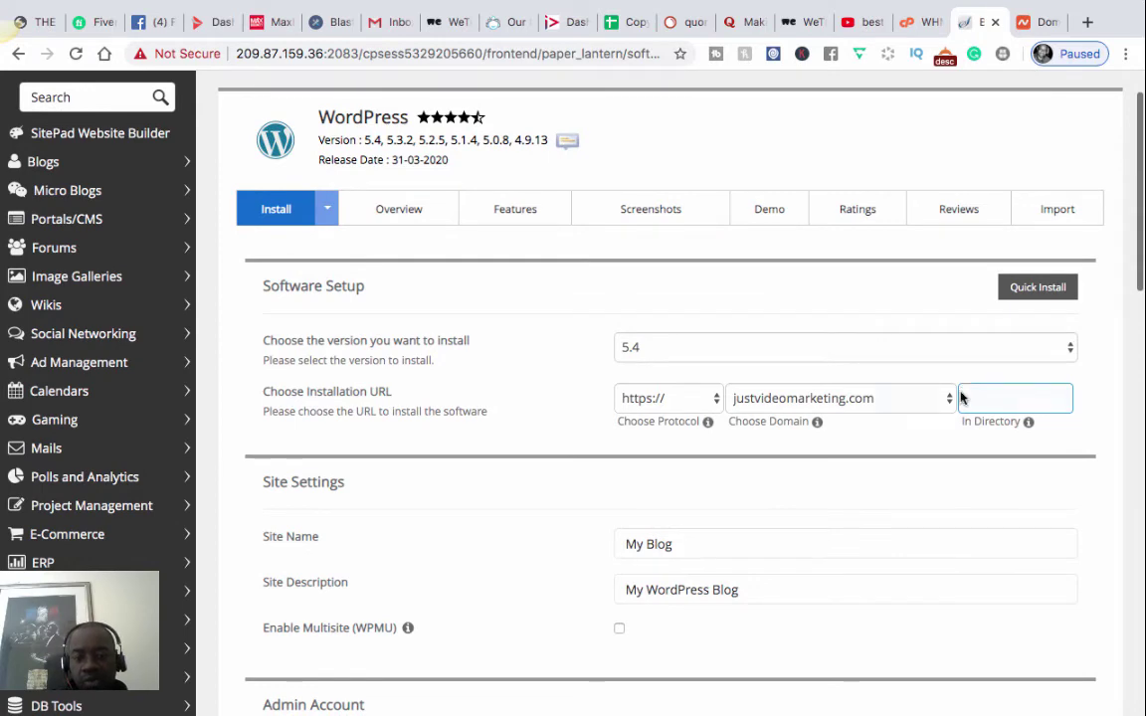
click(816, 309)
scroll(725, 244, up, 1)
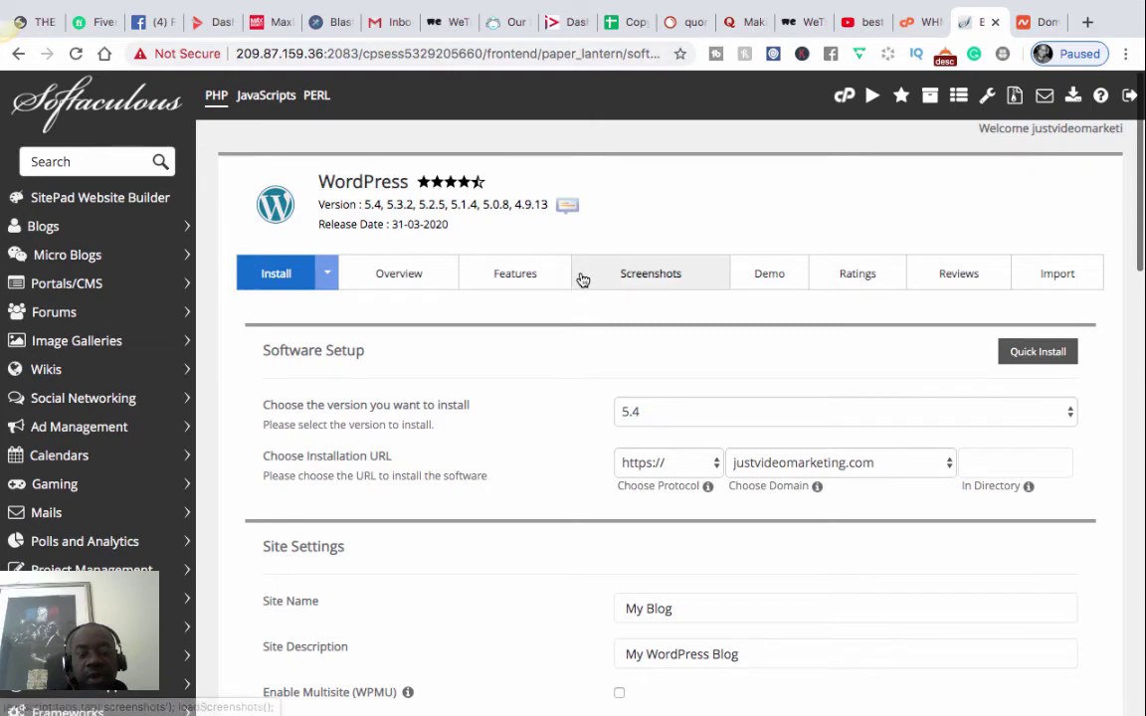
scroll(582, 278, down, 3)
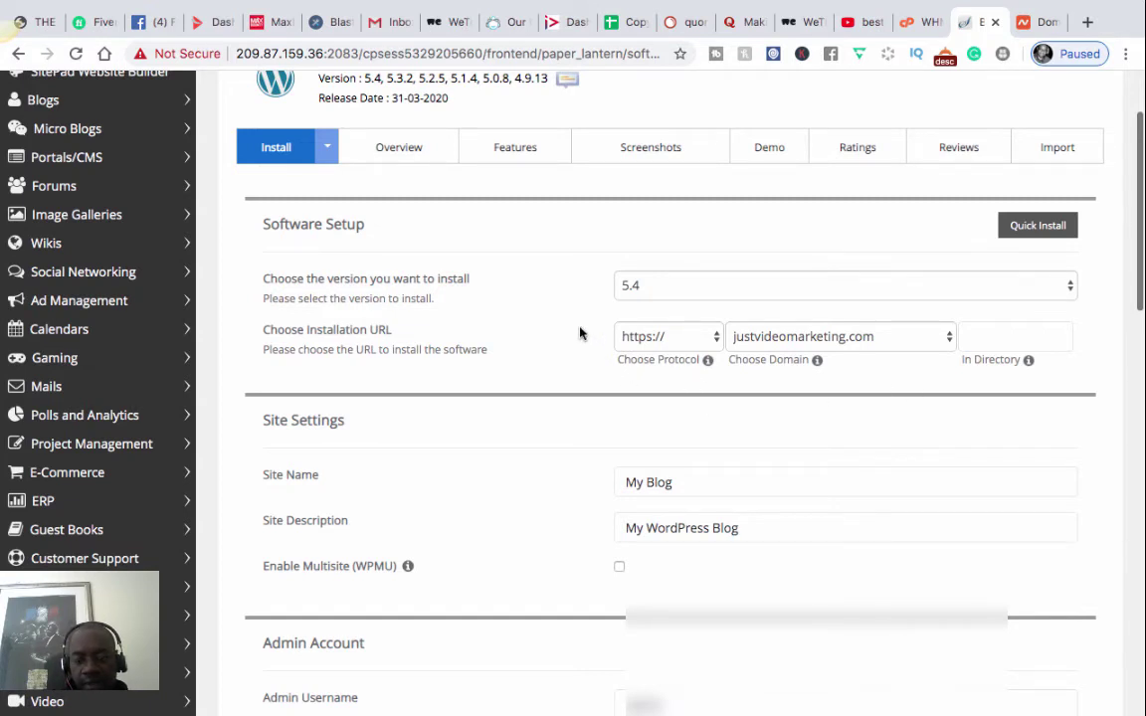
scroll(698, 463, down, 1)
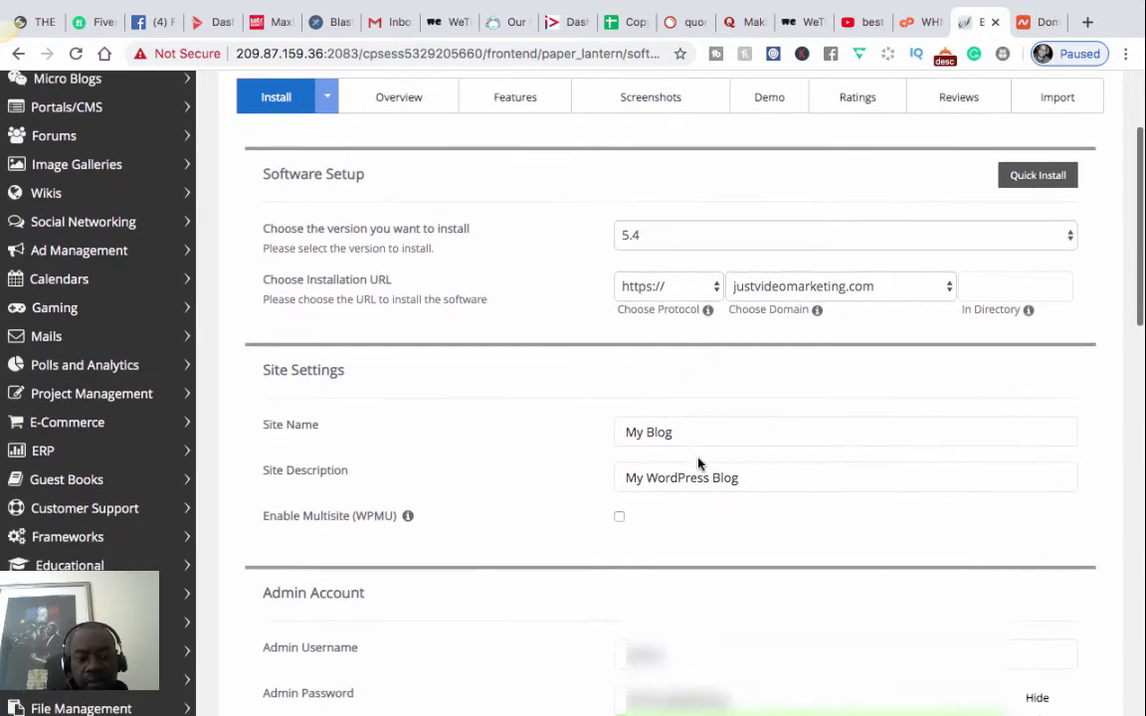
scroll(698, 462, up, 5)
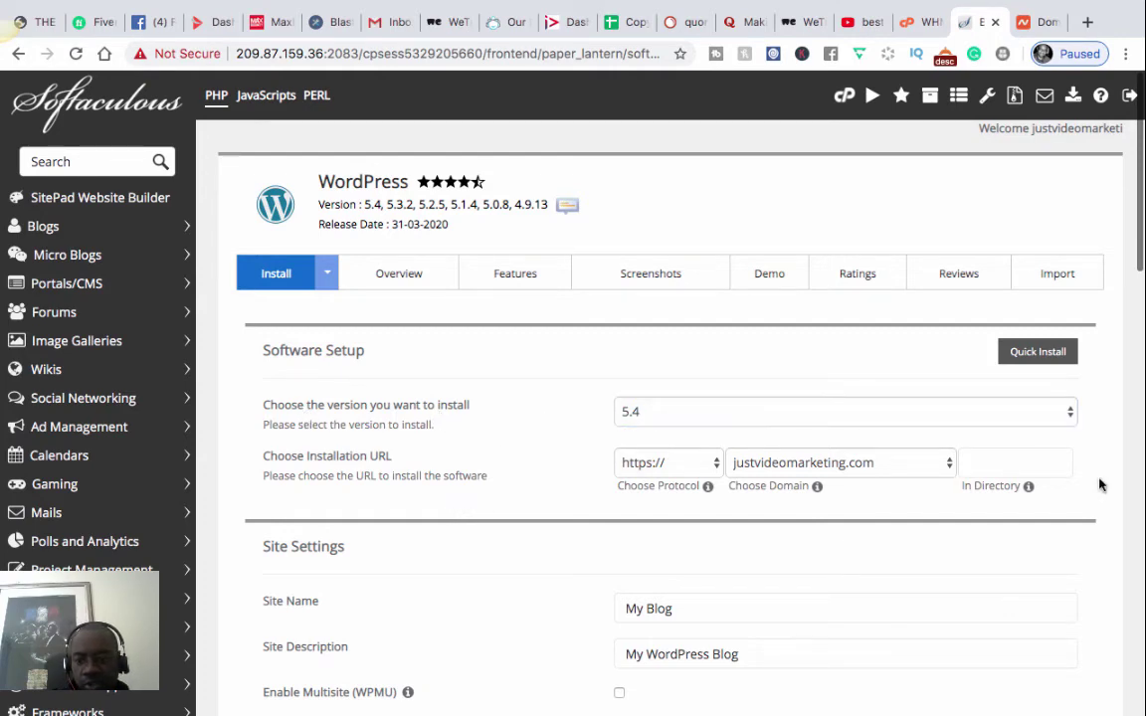
click(1070, 414)
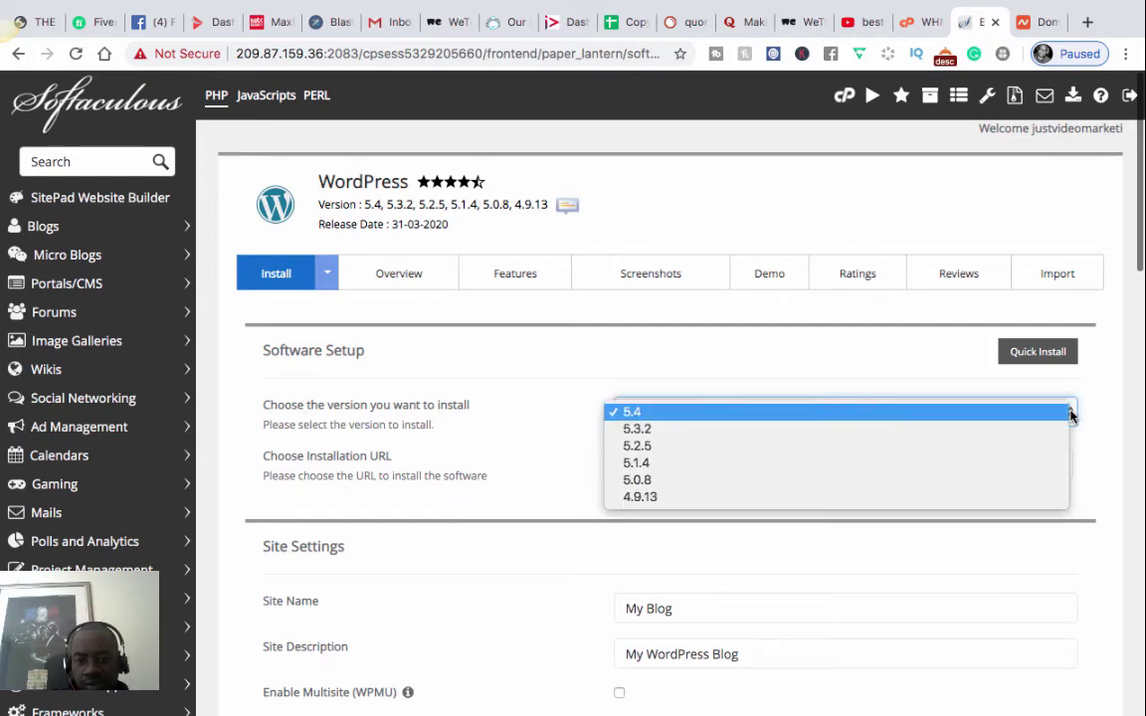
click(1069, 413)
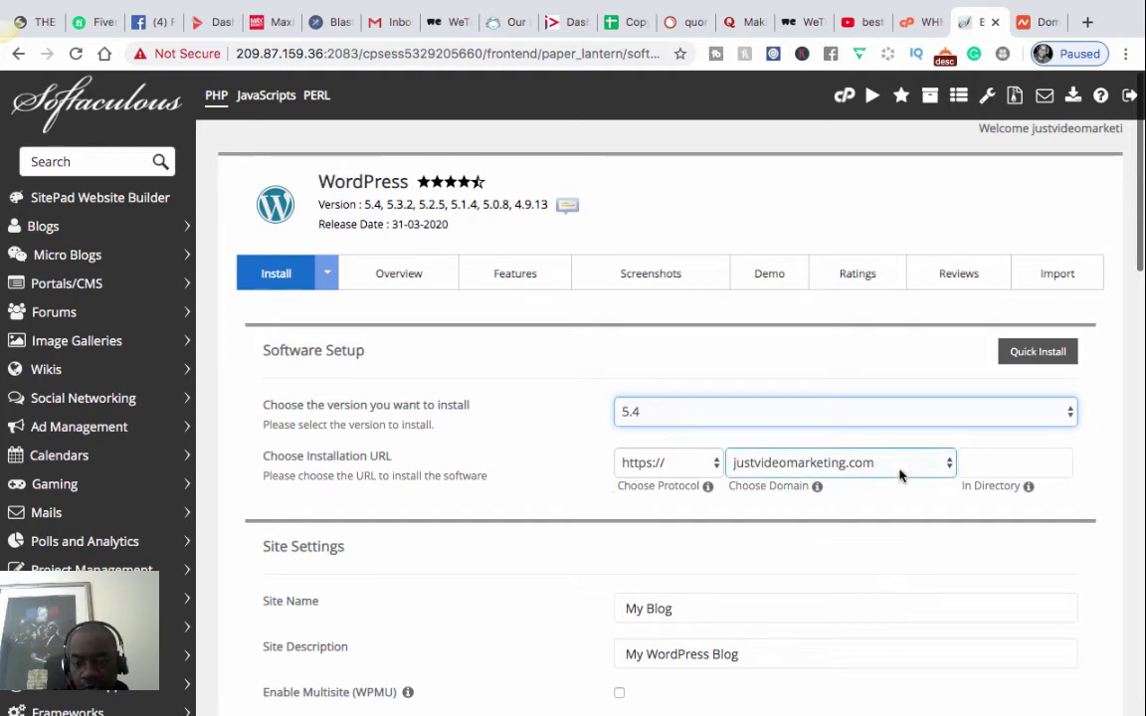
scroll(691, 525, down, 1)
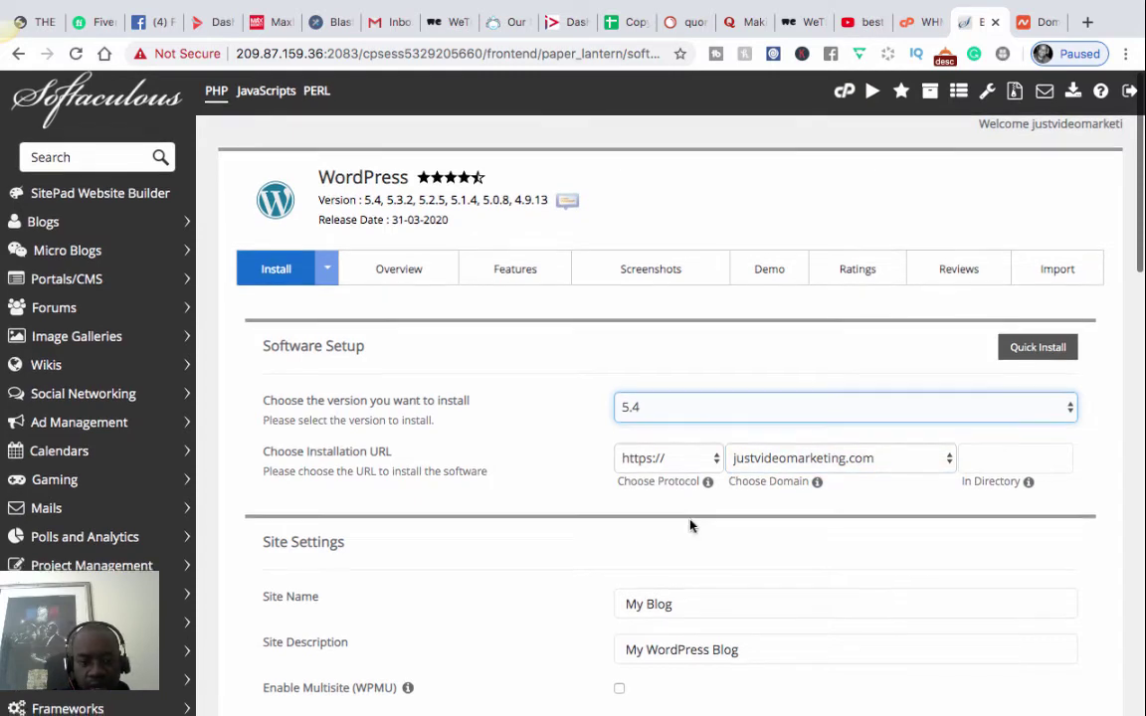
scroll(692, 525, down, 2)
- Replace the default site name 'My Blog' with 'Just Video Marketing'
drag(673, 528, 599, 532)
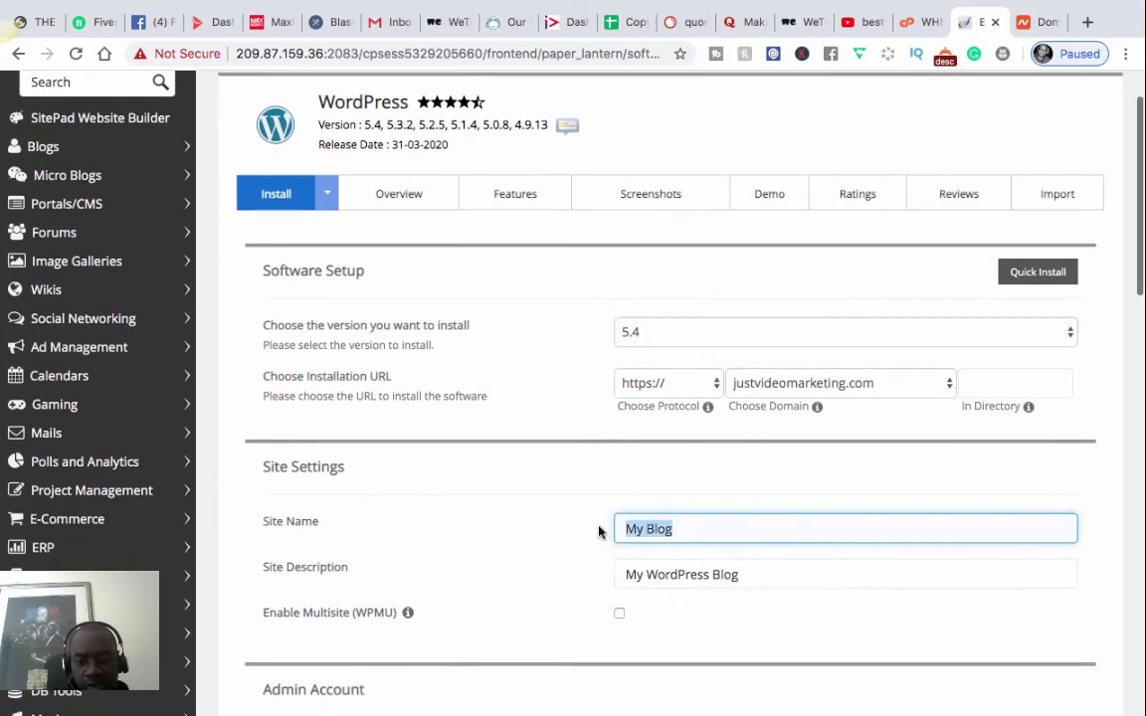
key(BackSpace)
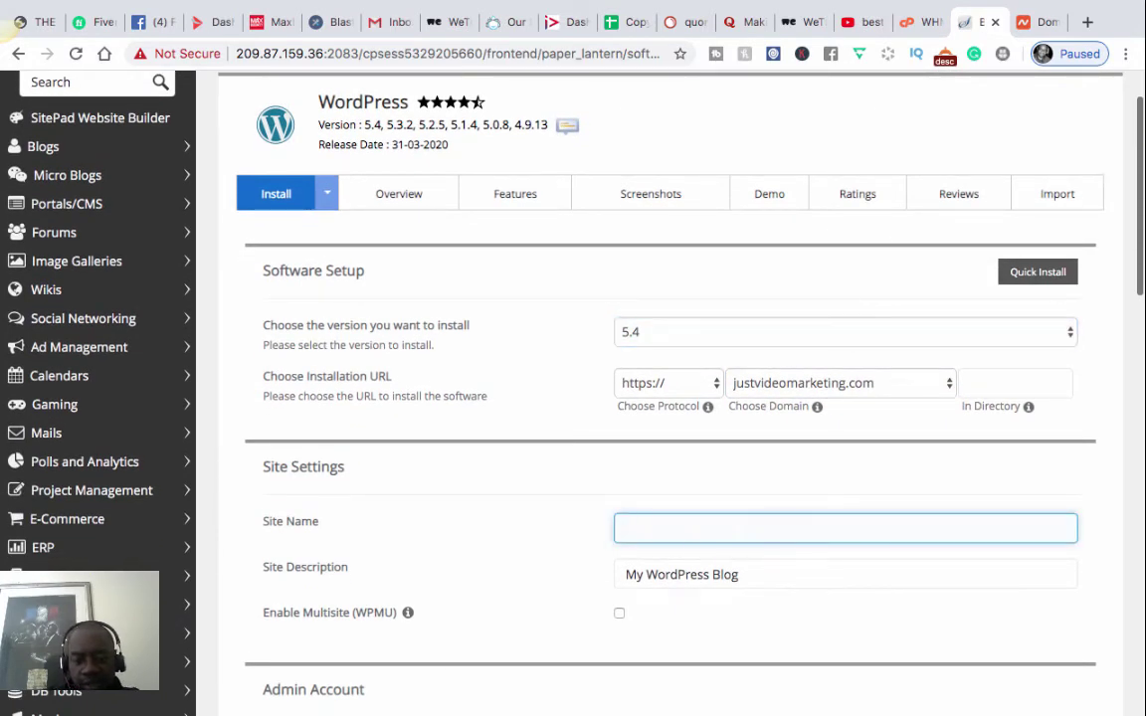
text(Just Video Marketi)
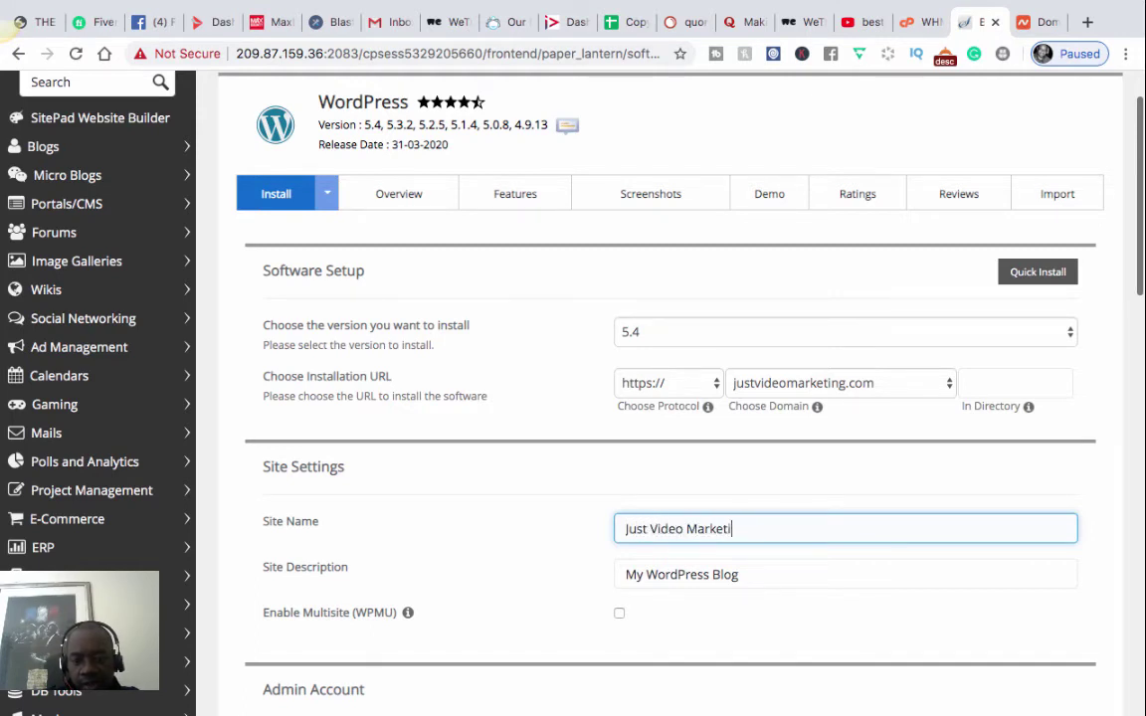
text(ng)
- Replace the 'My WordPress Blog' description with a tagline starting 'Just Video Marketing - Going'
click(755, 575)
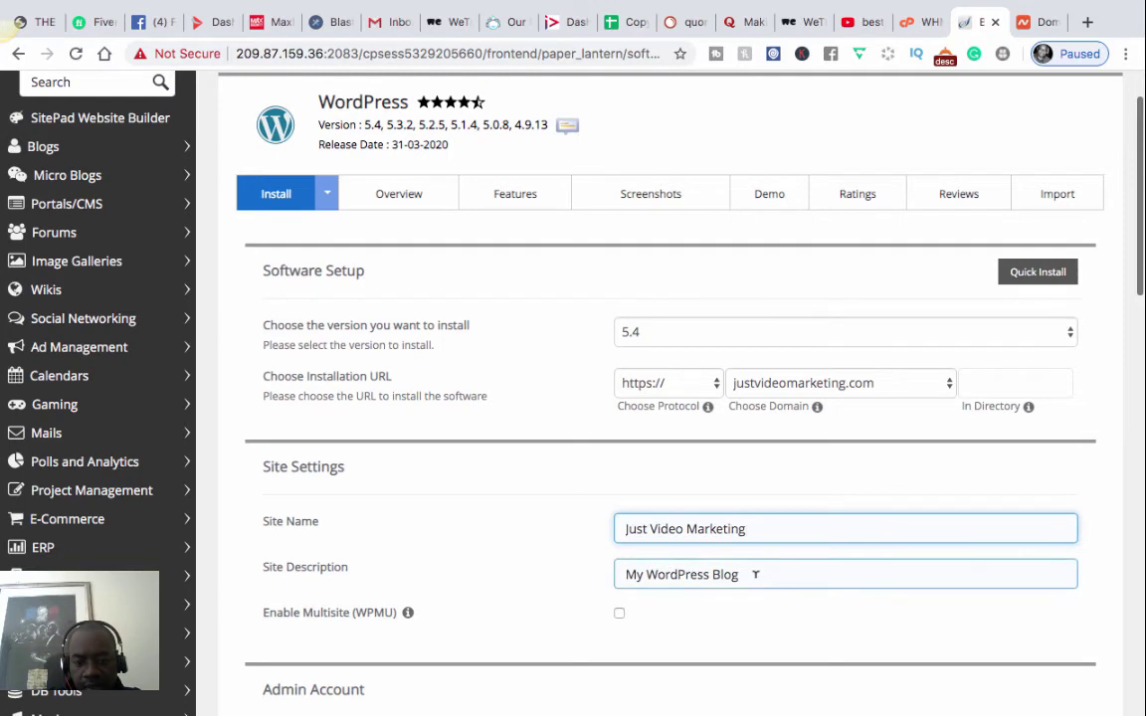
drag(756, 575, 615, 575)
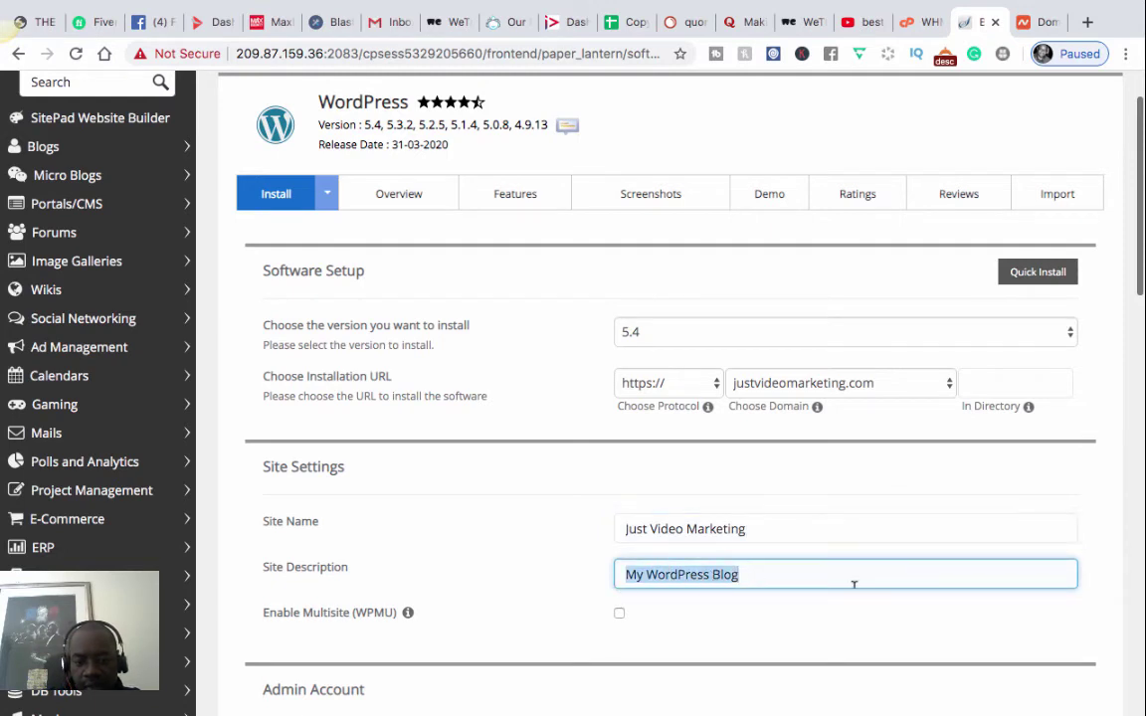
key(BackSpace)
text(Just V)
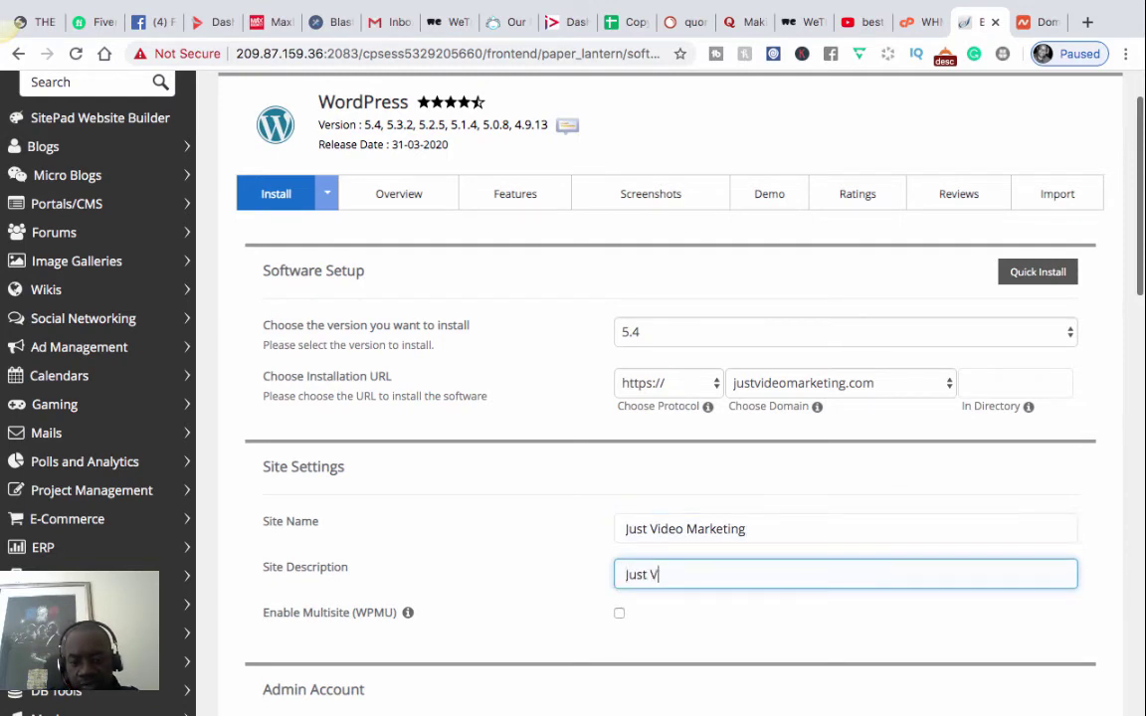
text(ideo Marke)
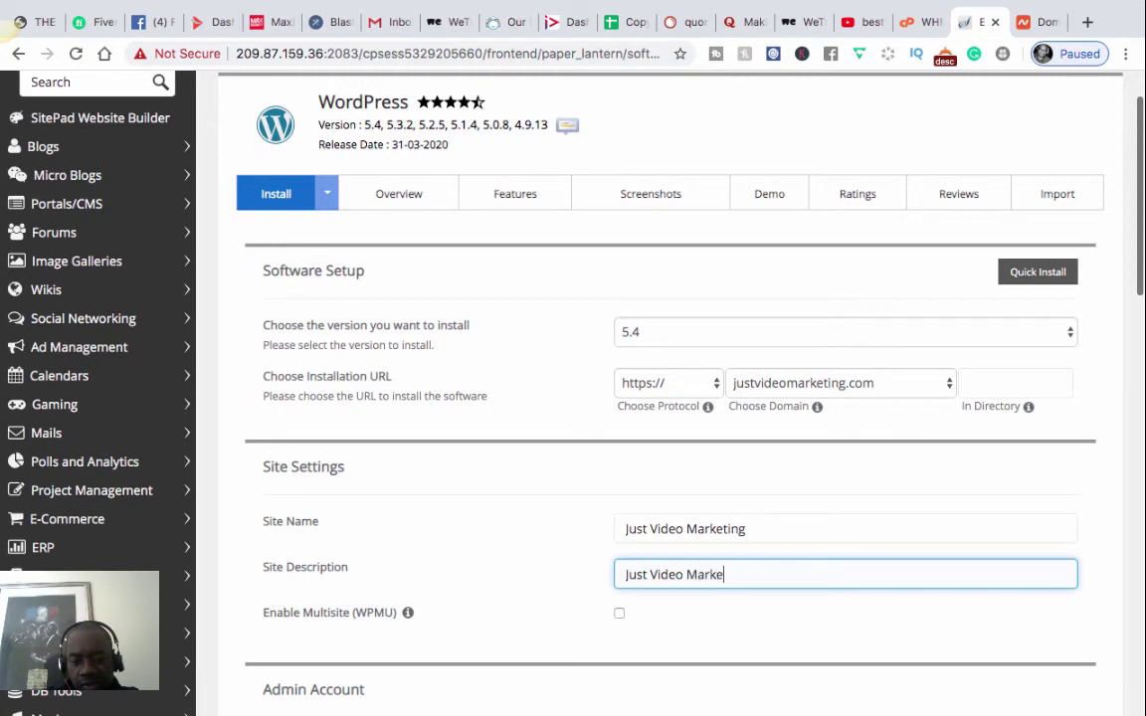
text(ting )
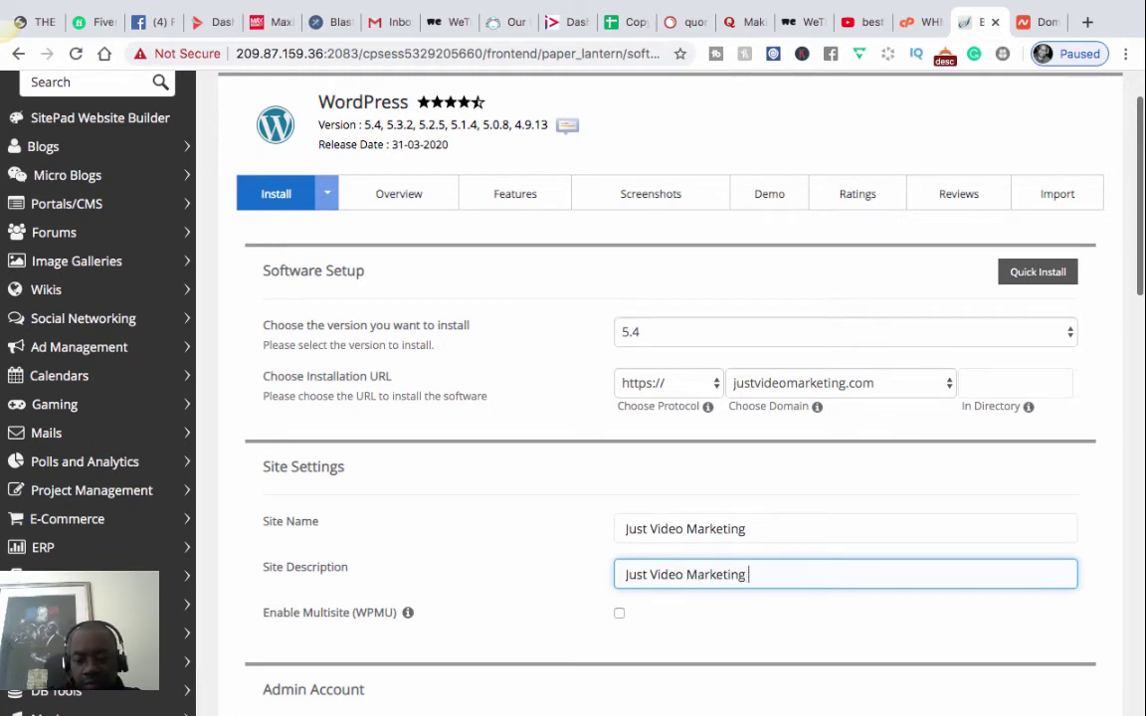
text(- Go)
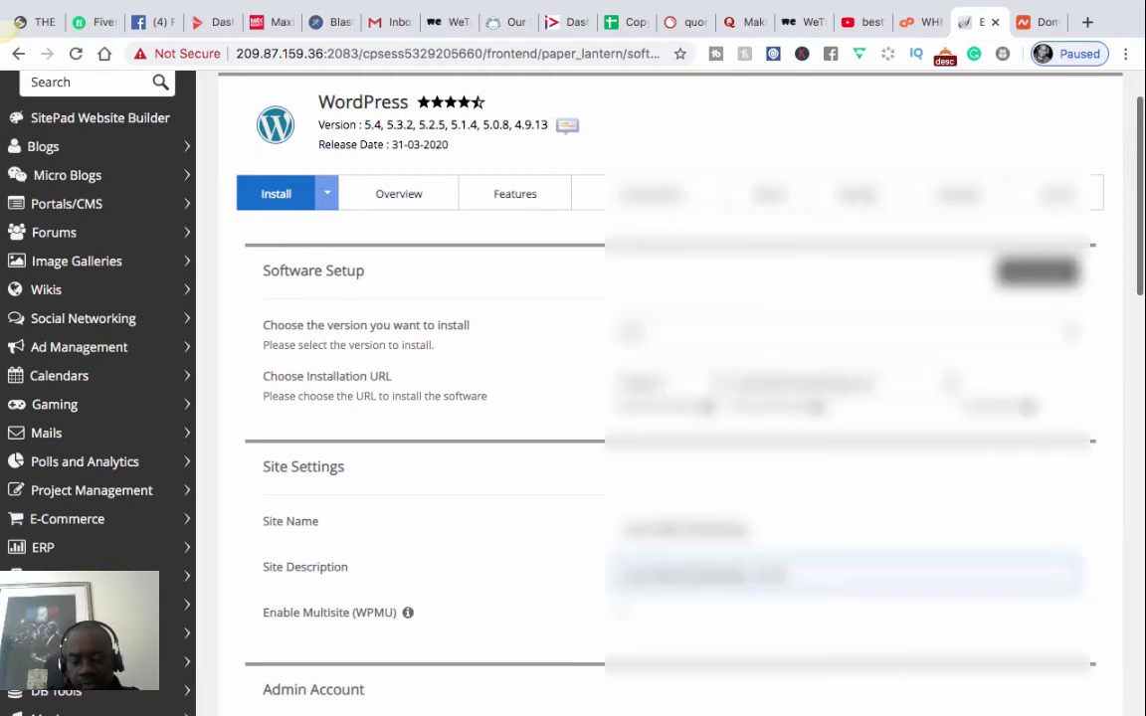
text(ing)
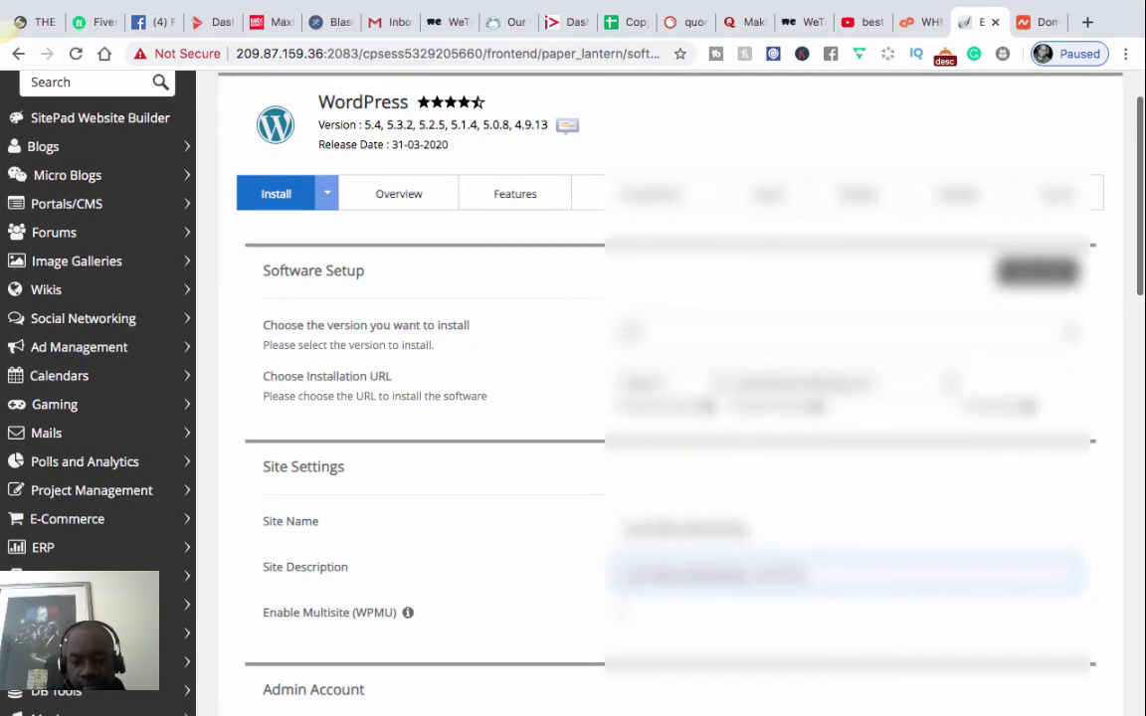
- Replace the default admin username with a custom admin username
scroll(656, 398, down, 2)
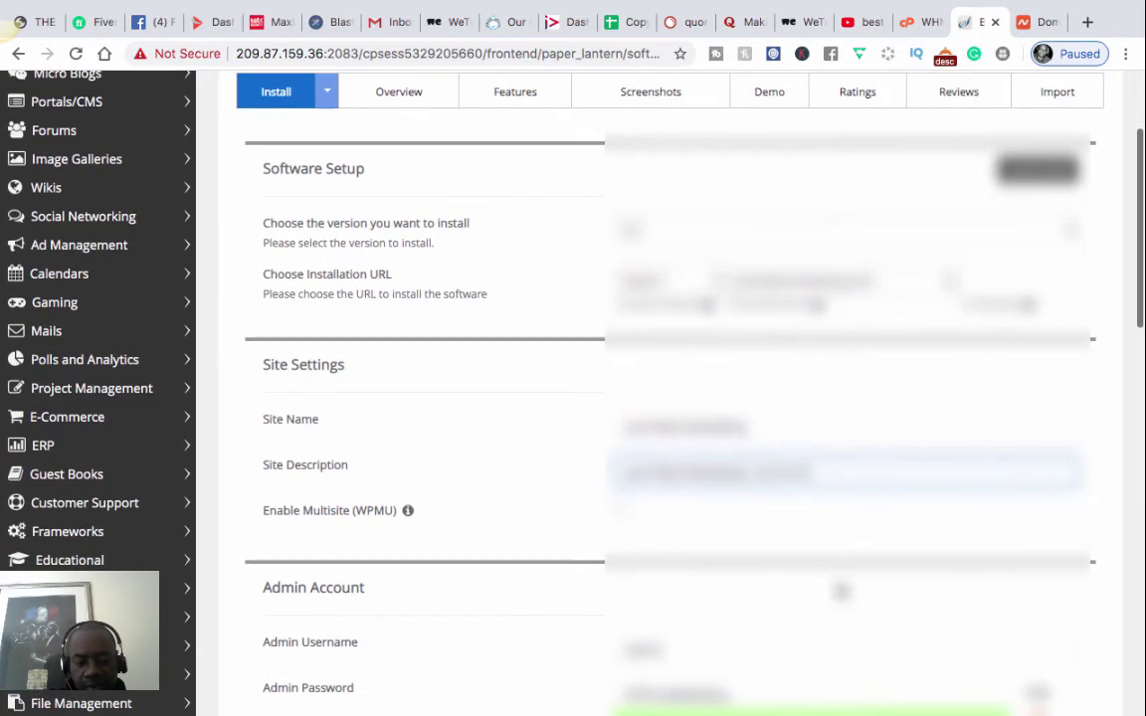
scroll(478, 635, up, 1)
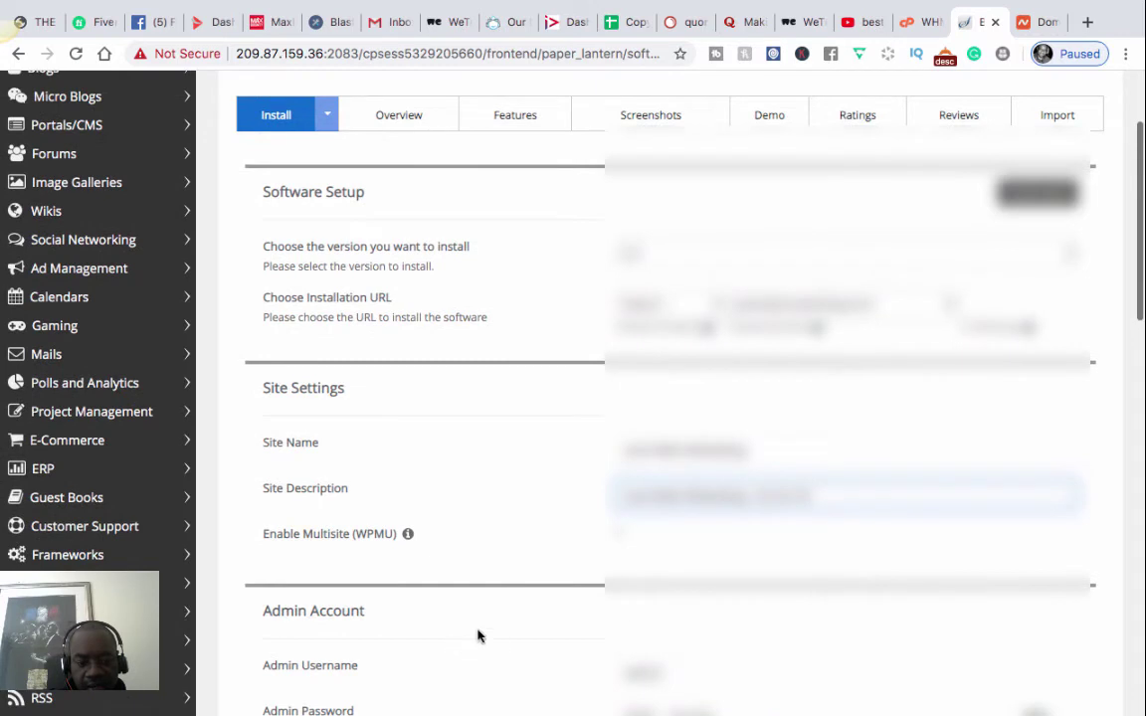
scroll(488, 634, down, 1)
scroll(488, 634, down, 1)
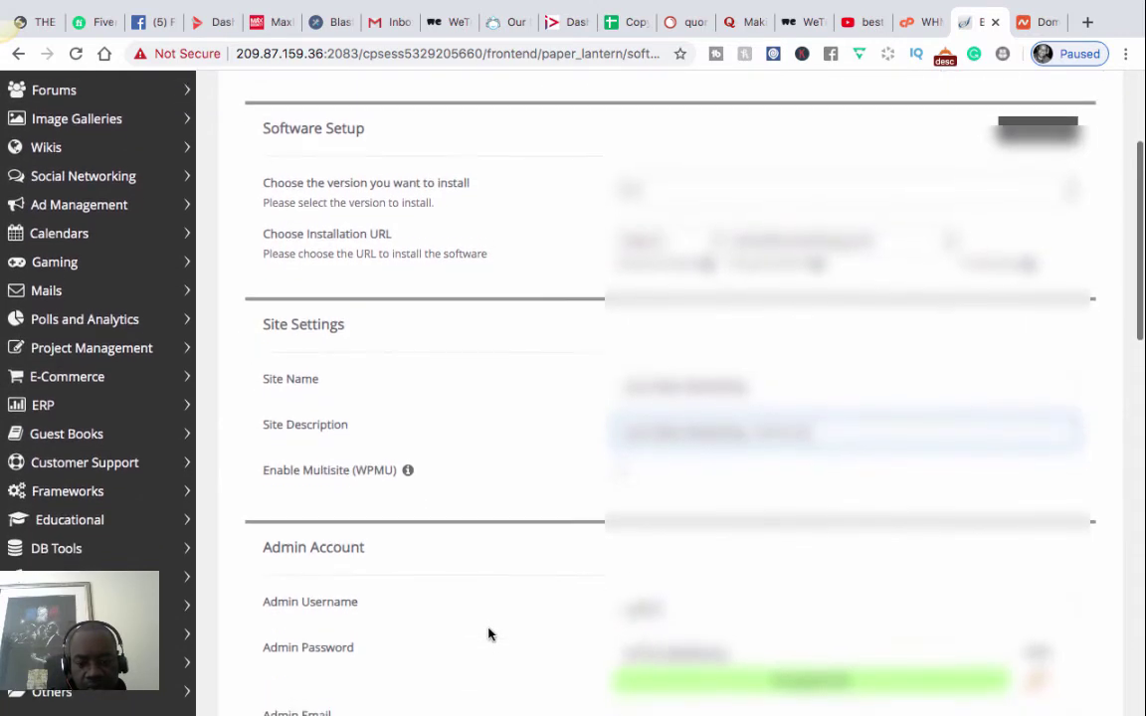
scroll(489, 633, down, 1)
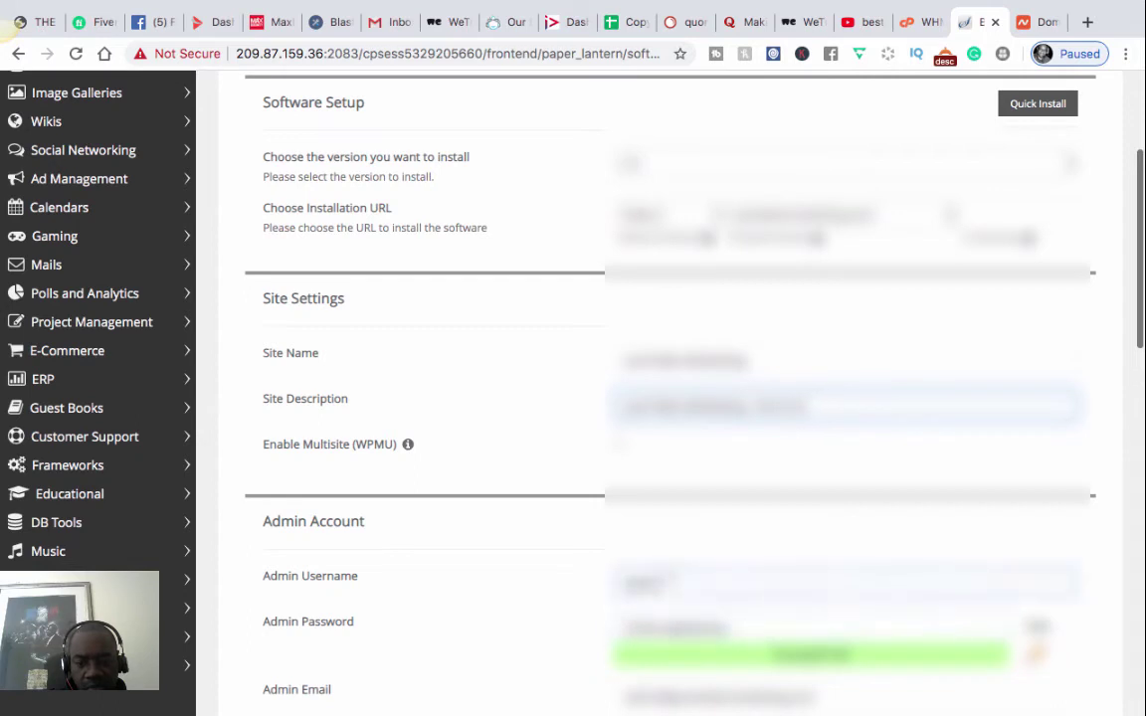
drag(668, 582, 577, 584)
scroll(597, 572, up, 1)
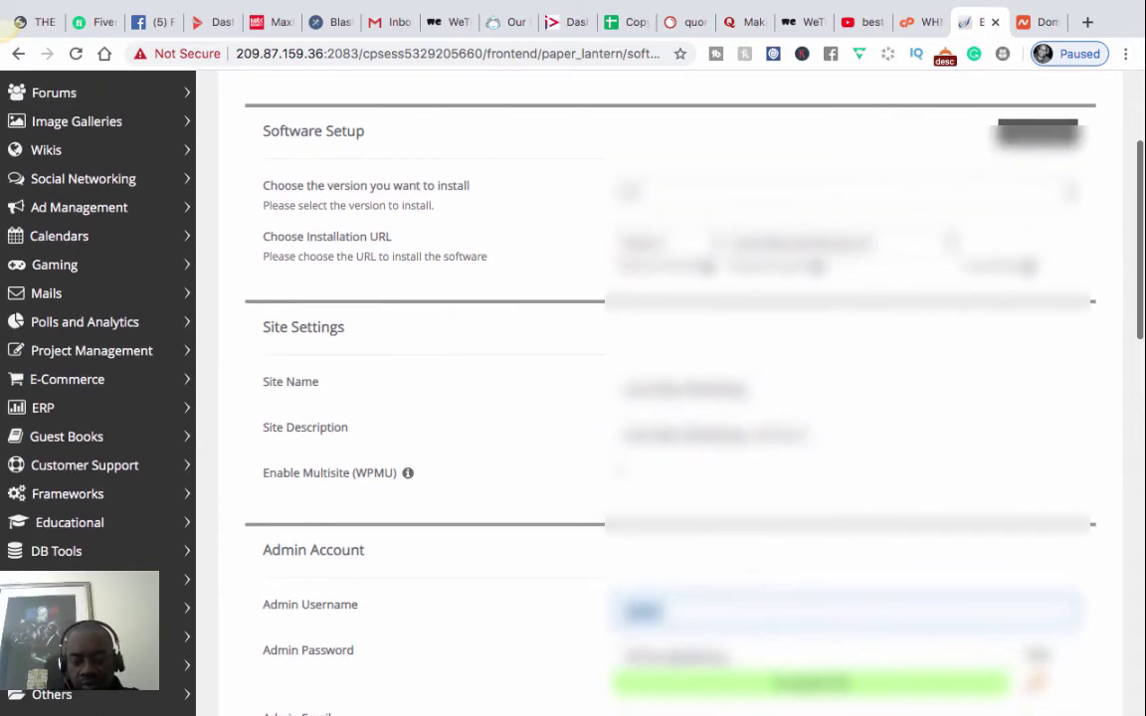
key(BackSpace)
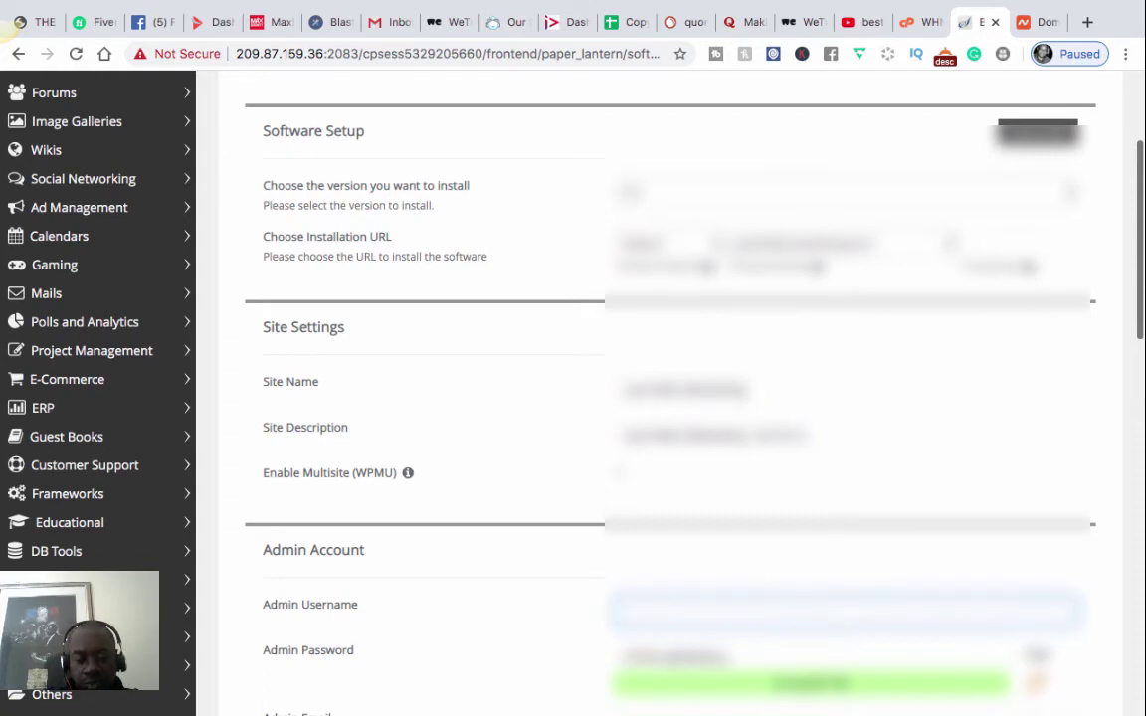
text(admin)
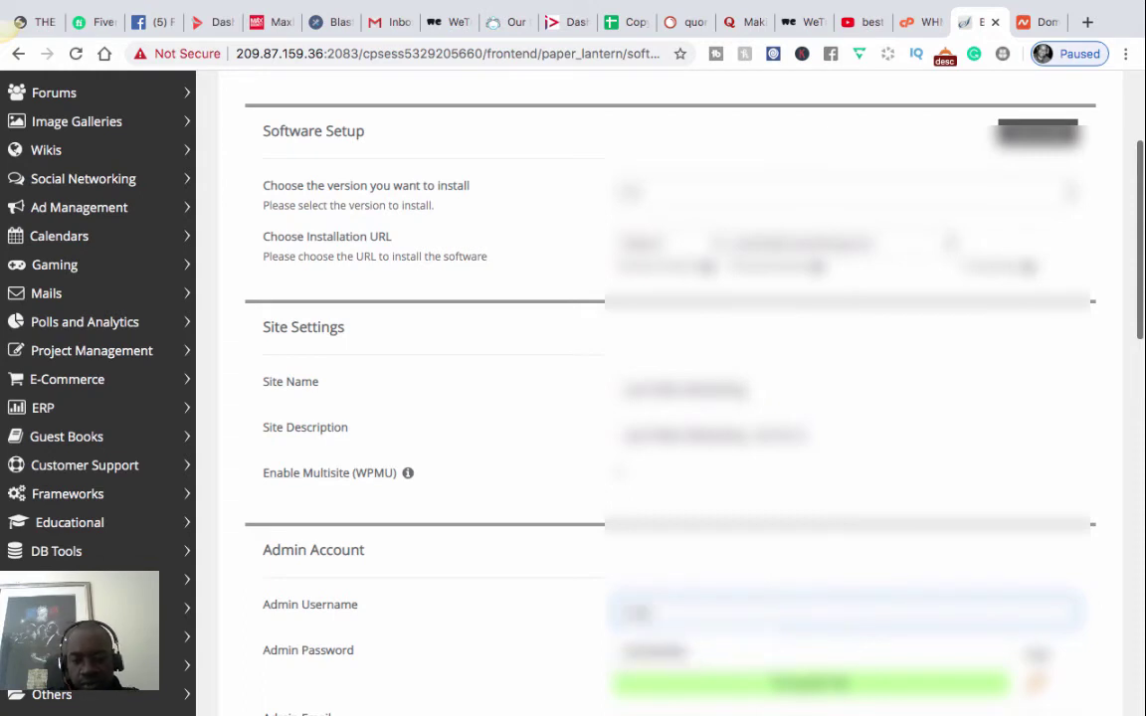
text(user)
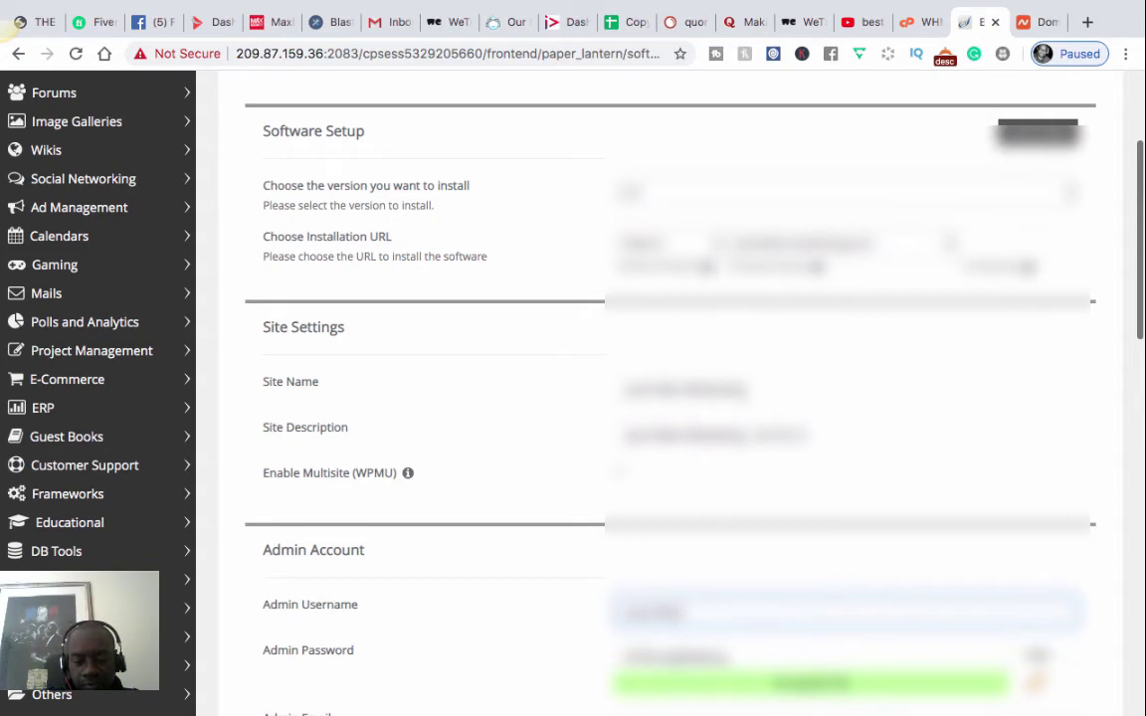
text(mark)
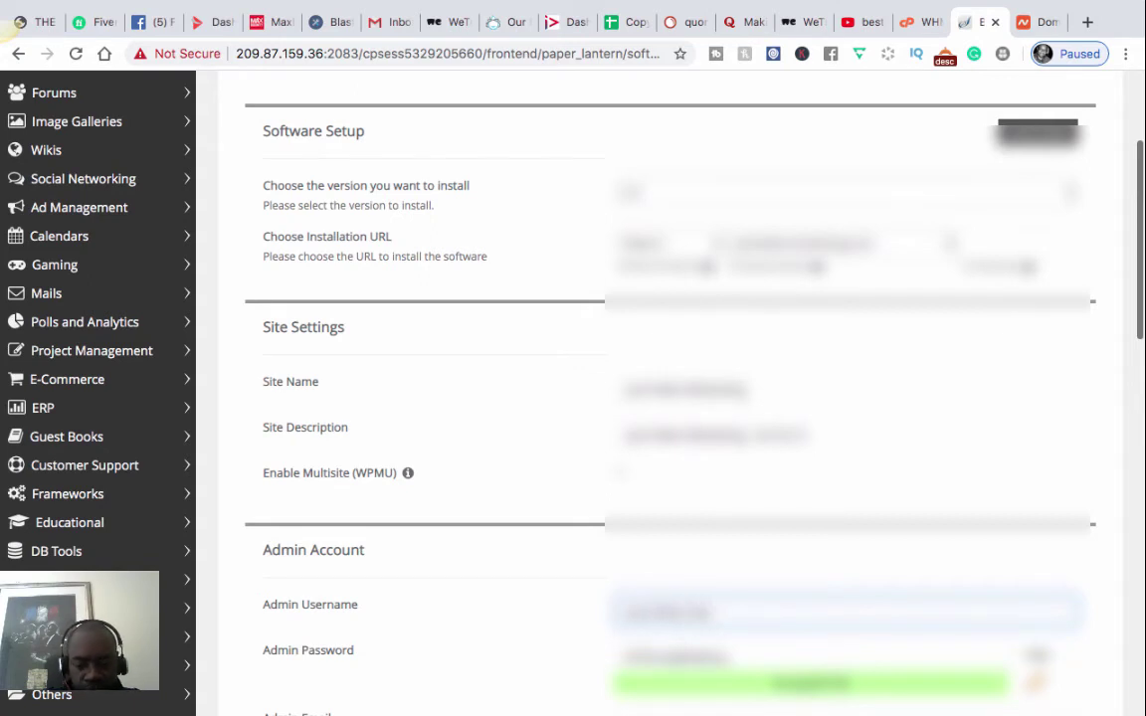
- Replace the generated admin password with a custom strong password
scroll(570, 573, down, 2)
key(Tab)
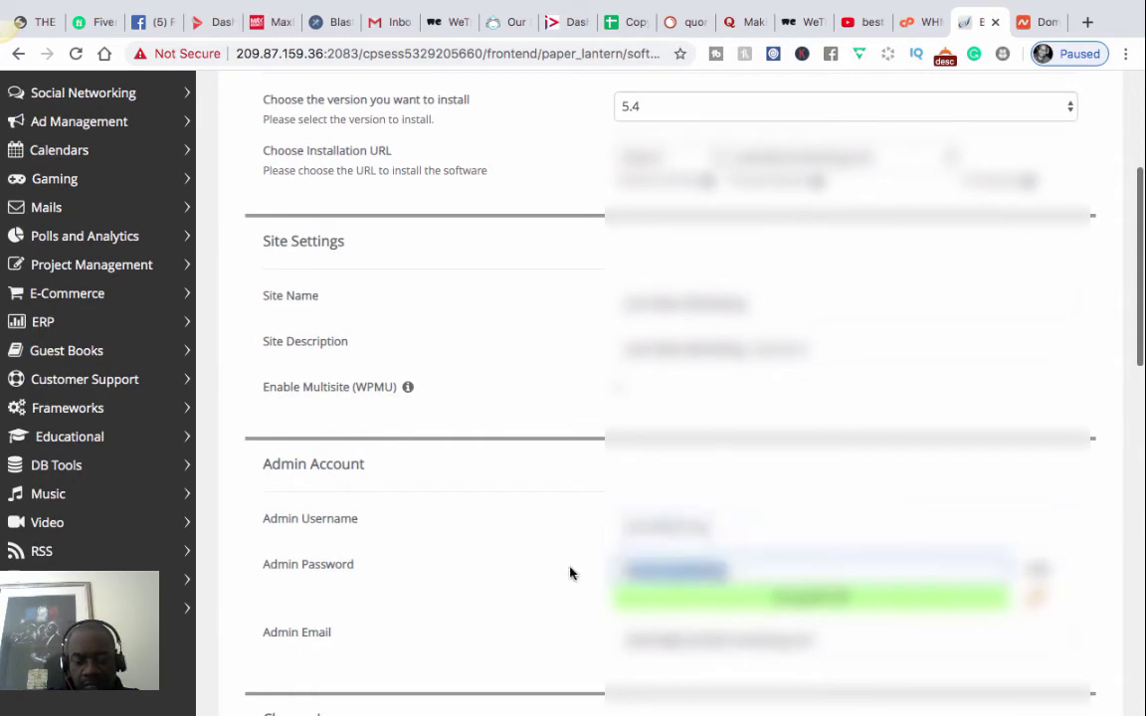
key(BackSpace)
text(***)
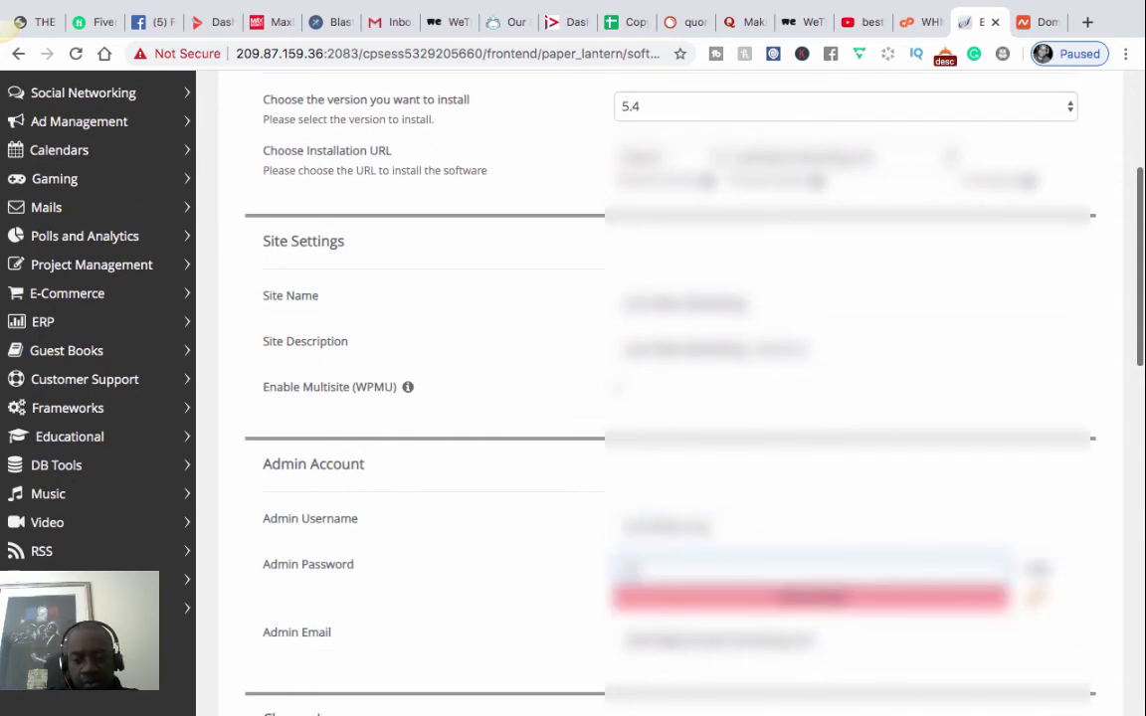
text(****)
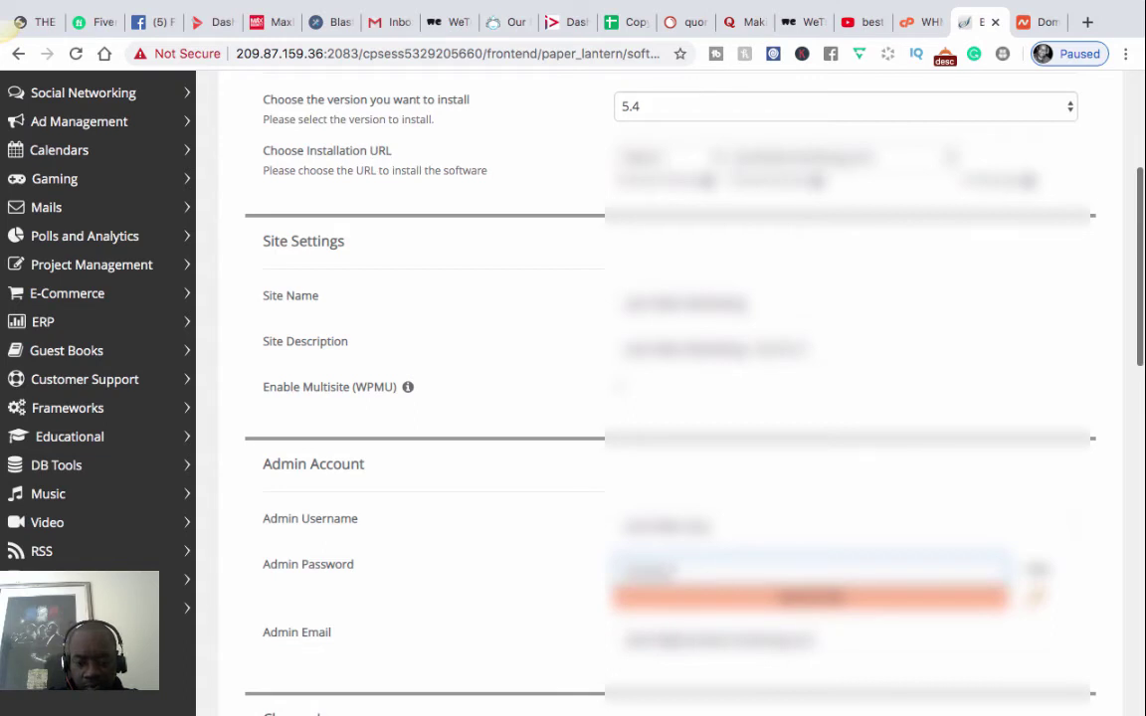
text(***)
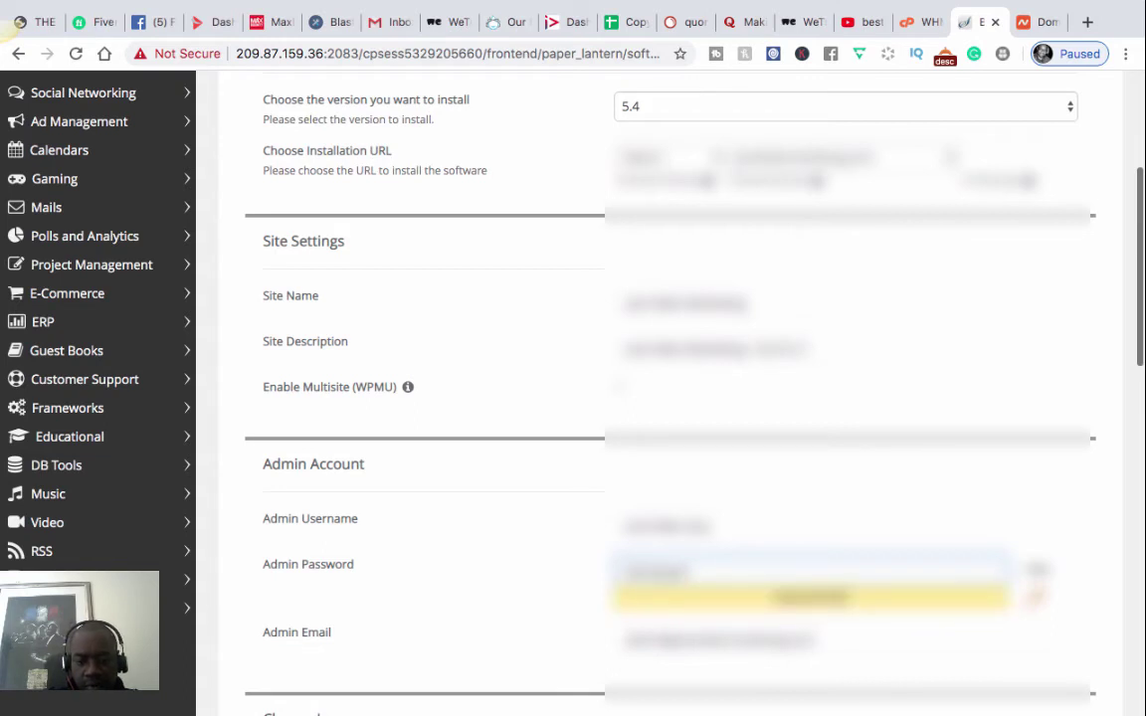
text(***)
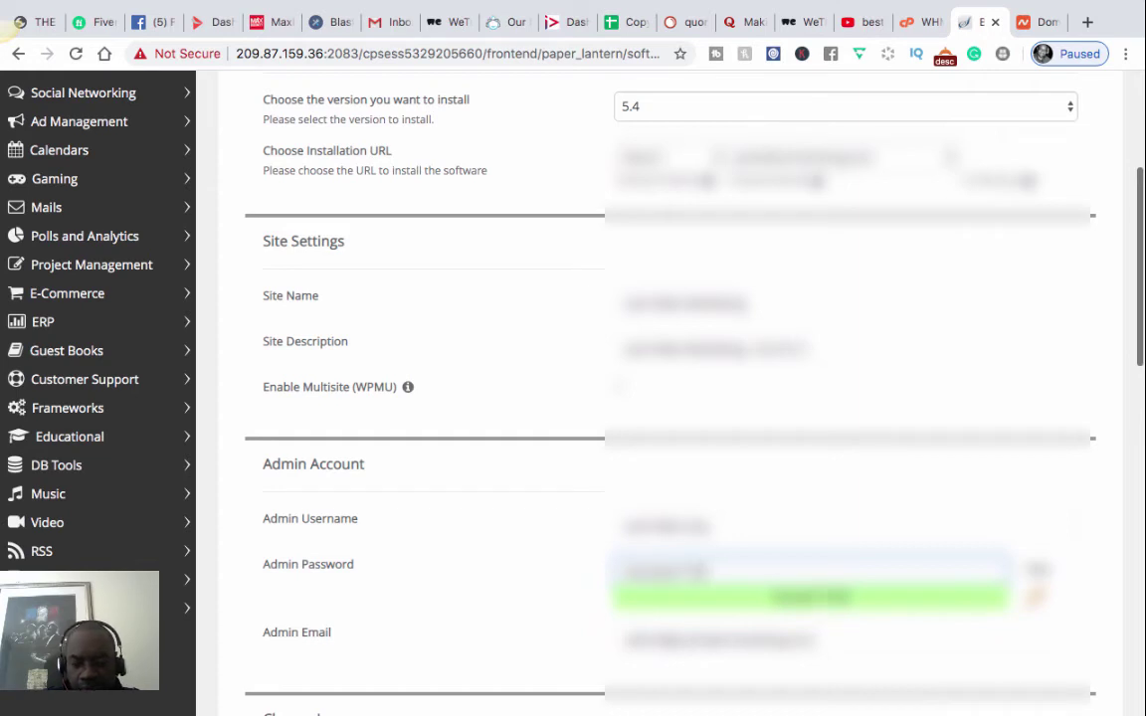
text(*)
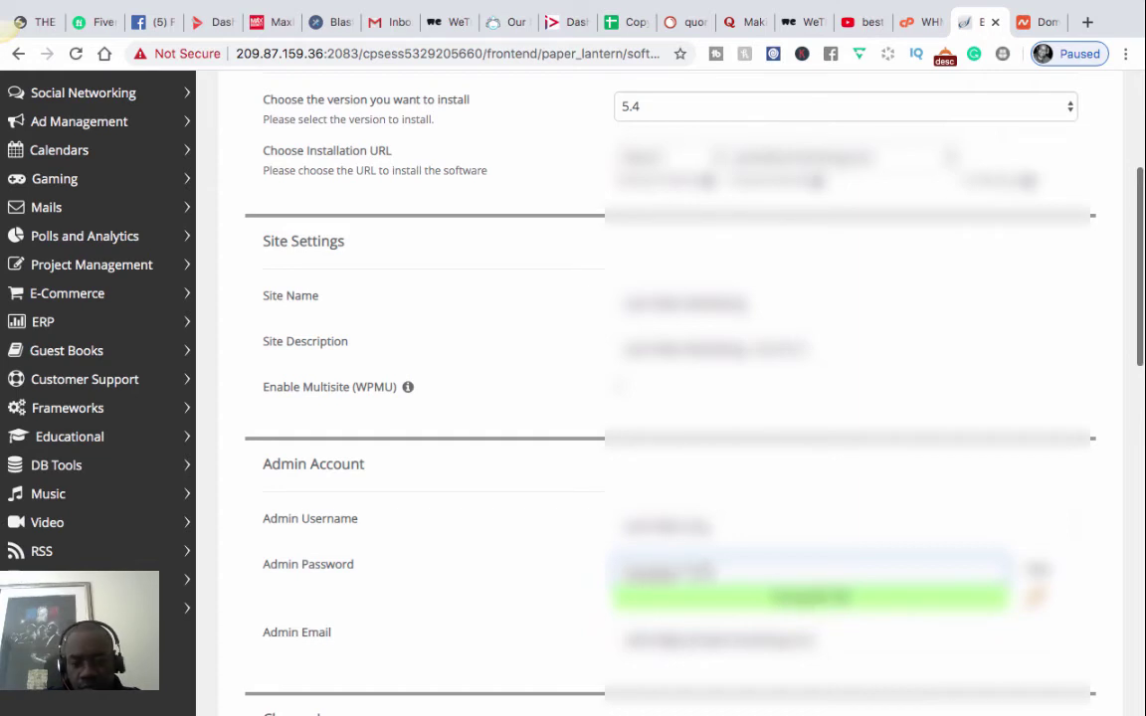
scroll(637, 637, down, 1)
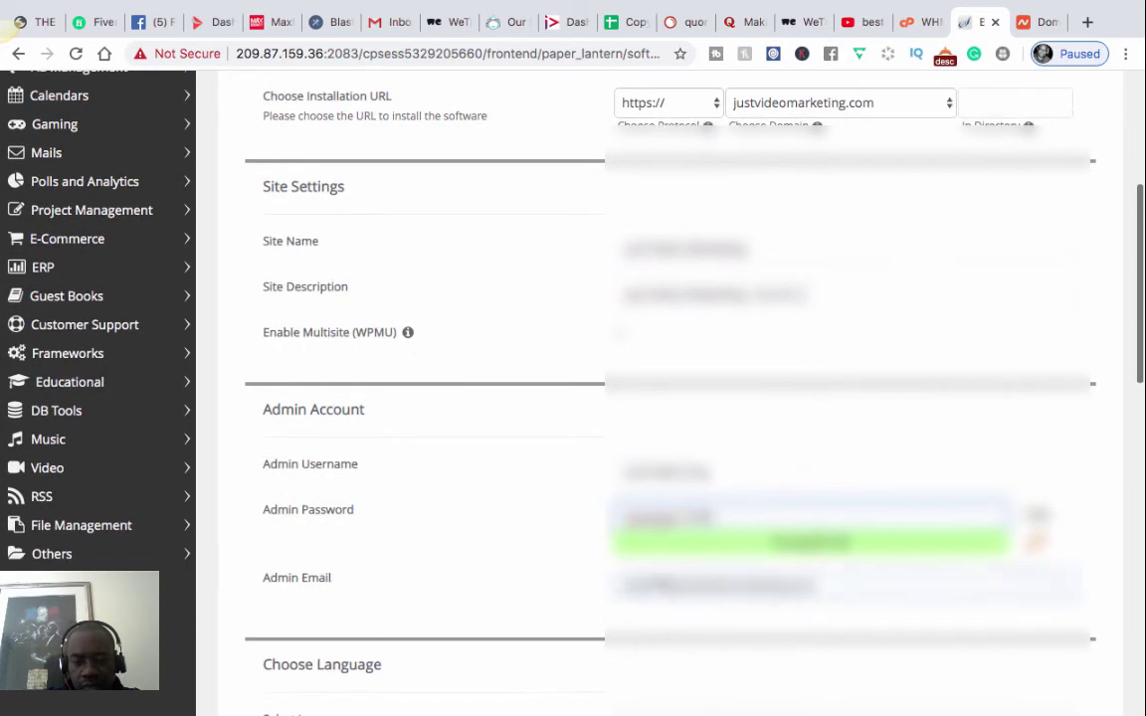
- Trim the admin e-mail address and review Language, Plugins and theme options down to Install
drag(668, 586, 604, 589)
key(BackSpace)
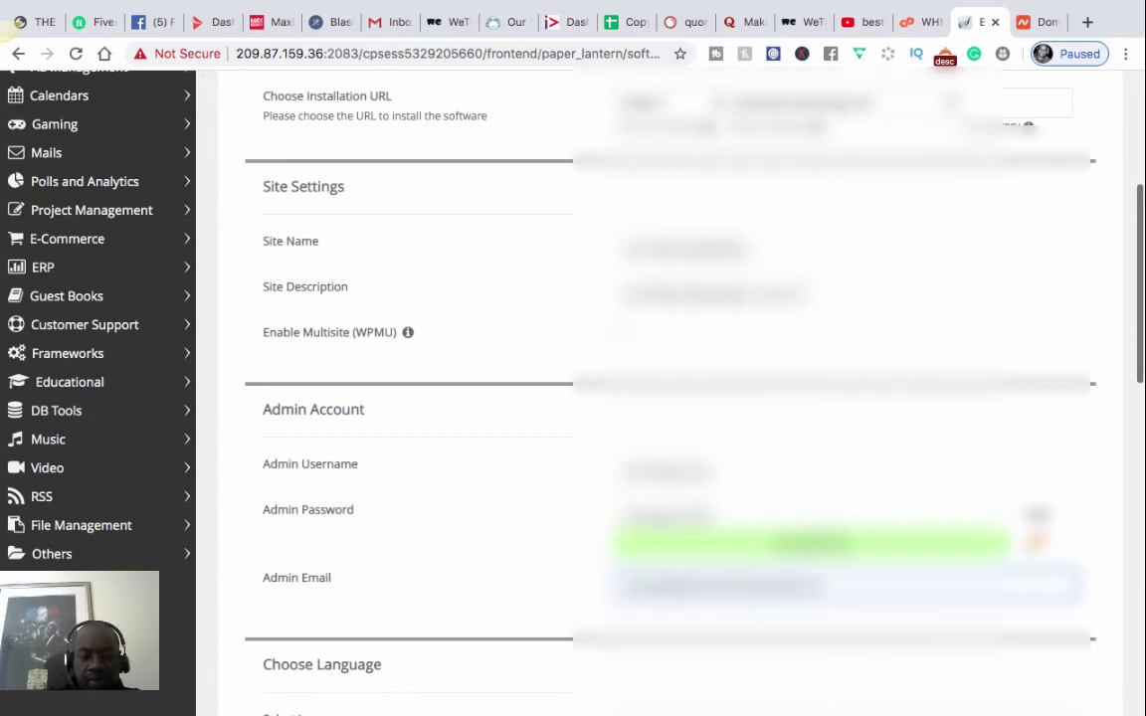
scroll(404, 586, down, 2)
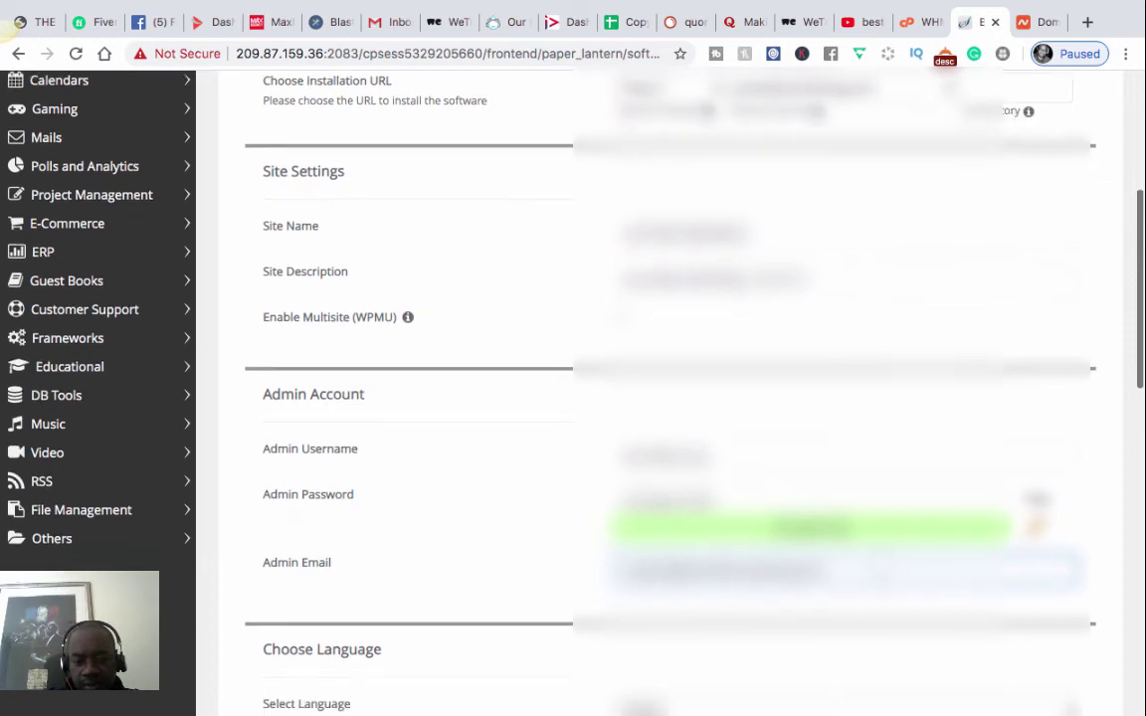
scroll(656, 398, down, 8)
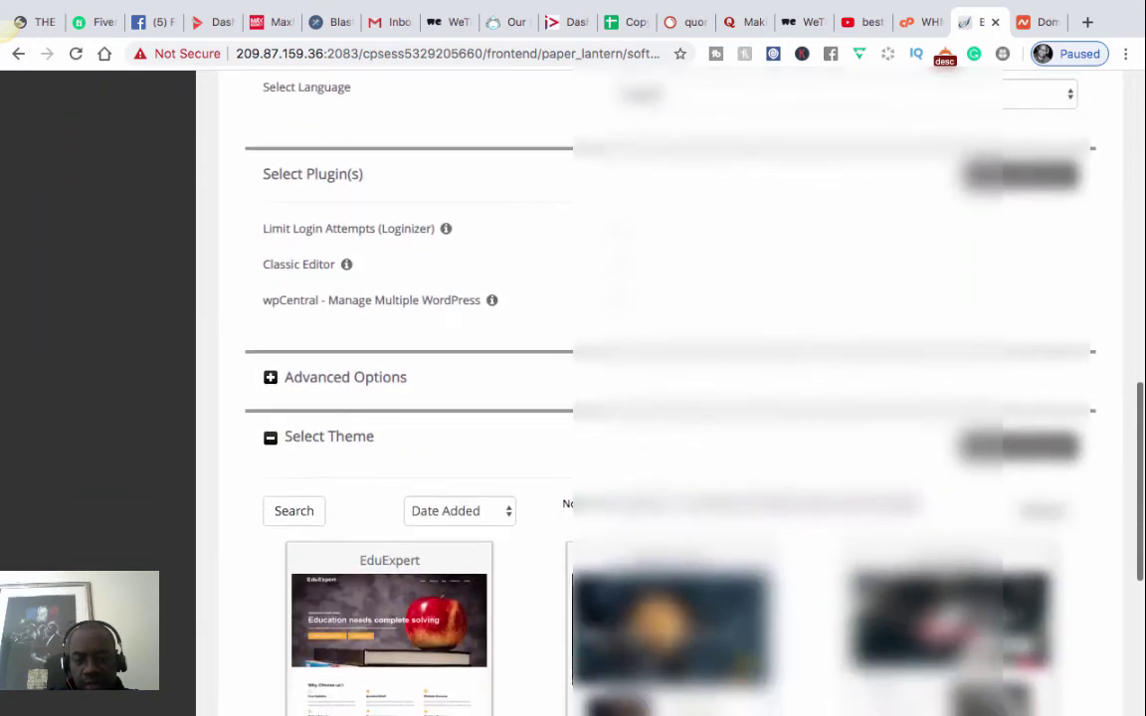
scroll(657, 397, up, 12)
scroll(656, 398, up, 6)
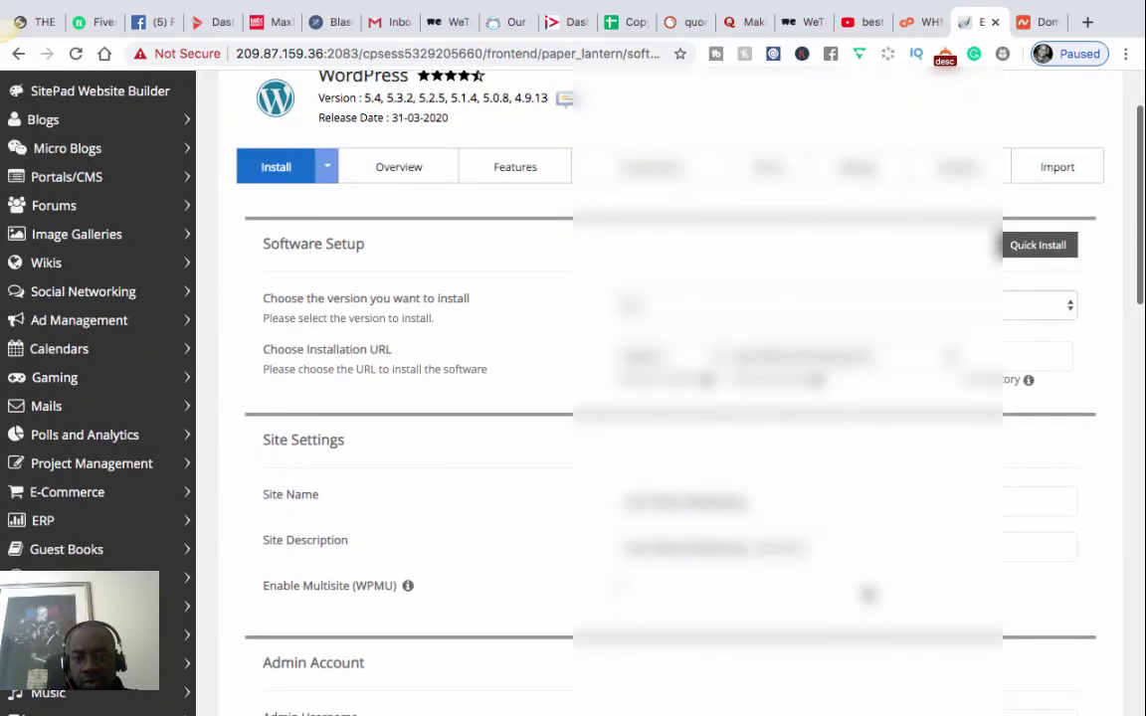
scroll(657, 398, down, 12)
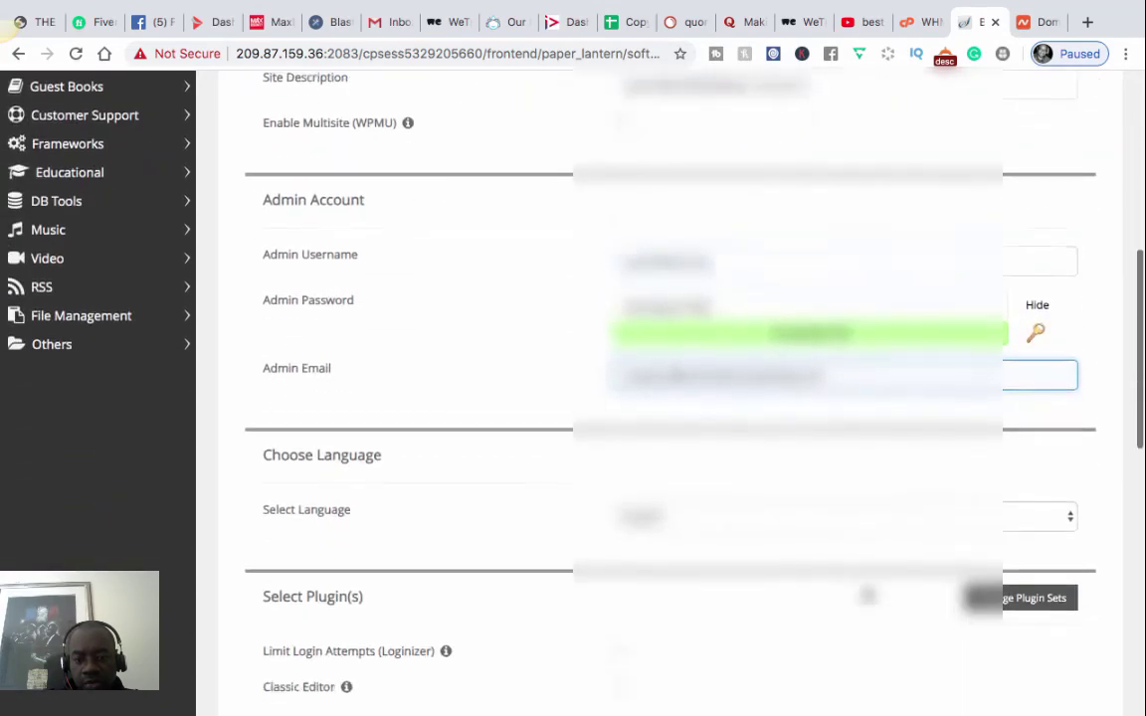
scroll(657, 398, down, 12)
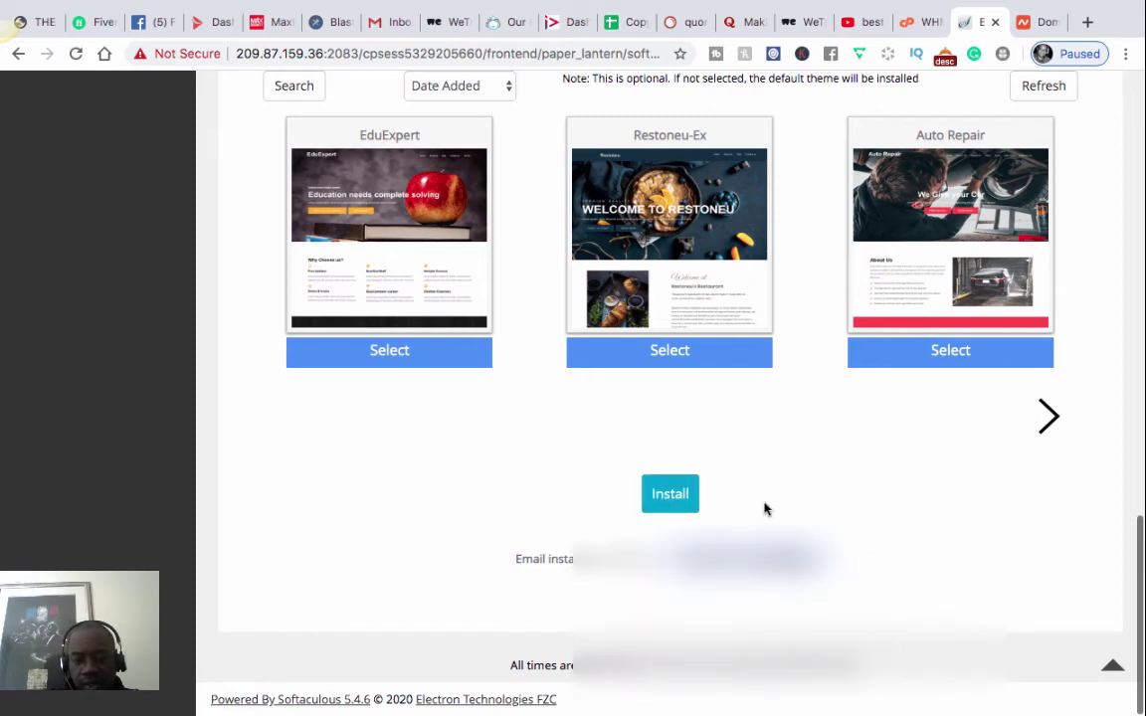
- Install WordPress, view the live justvideomarketing.com Hello world! page, then return to the TextEdit notes
click(672, 493)
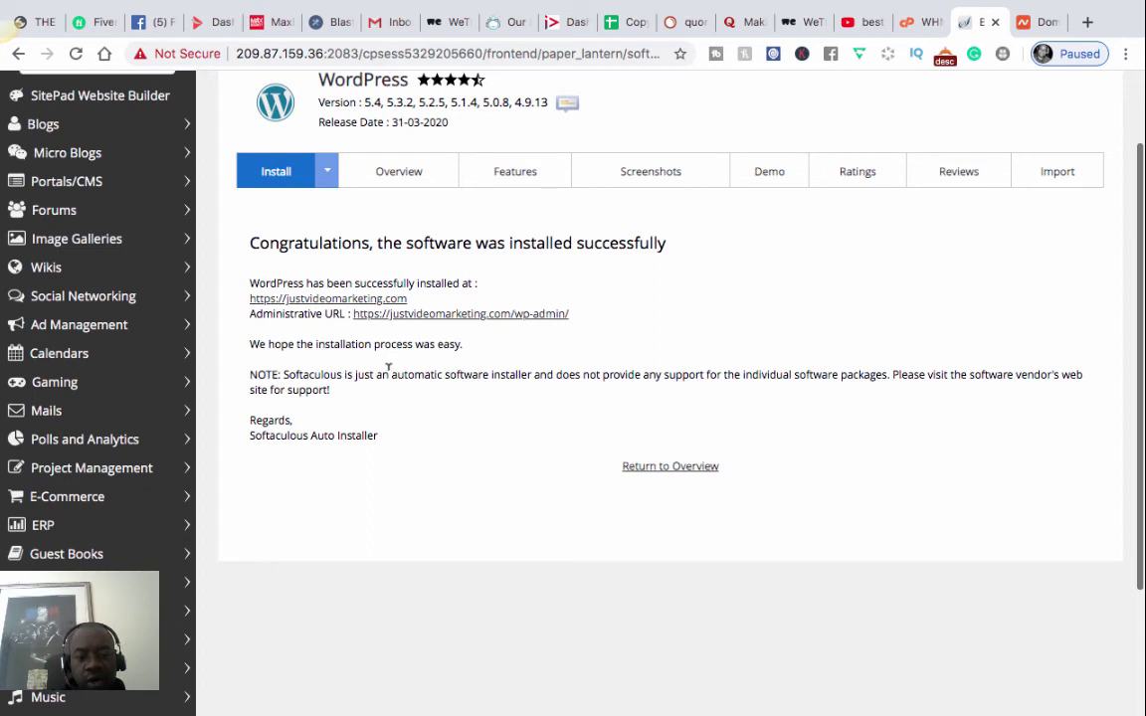
click(338, 299)
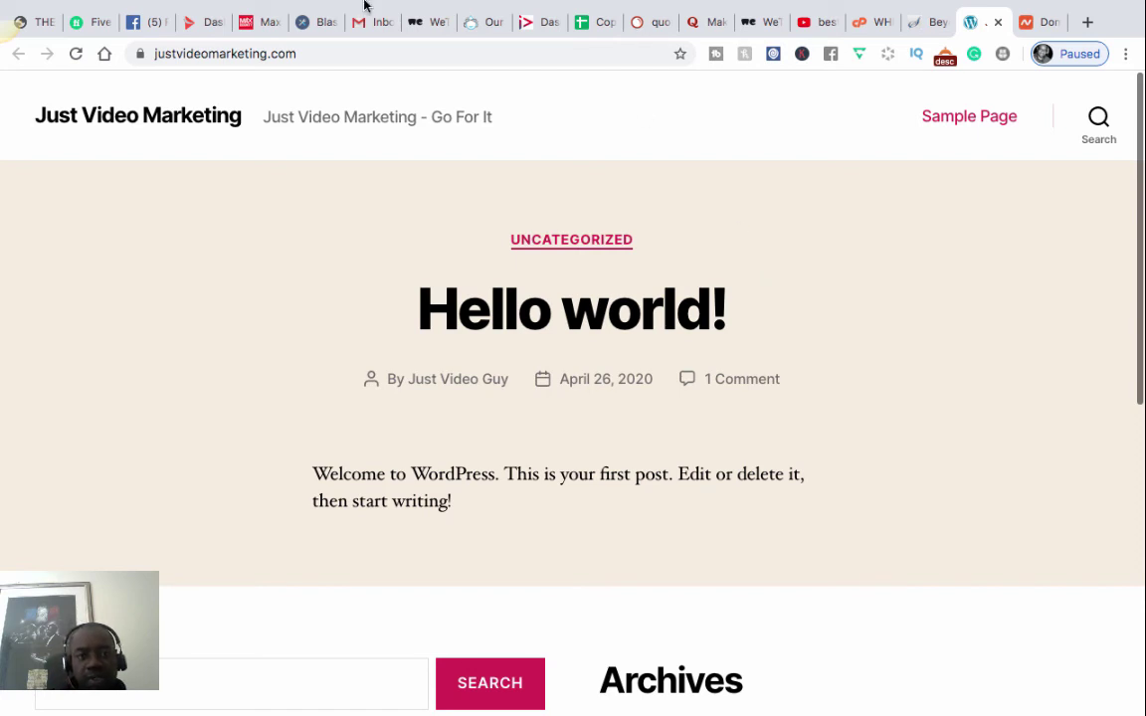
mouse_move(336, 4)
key(ctrl+super+f)
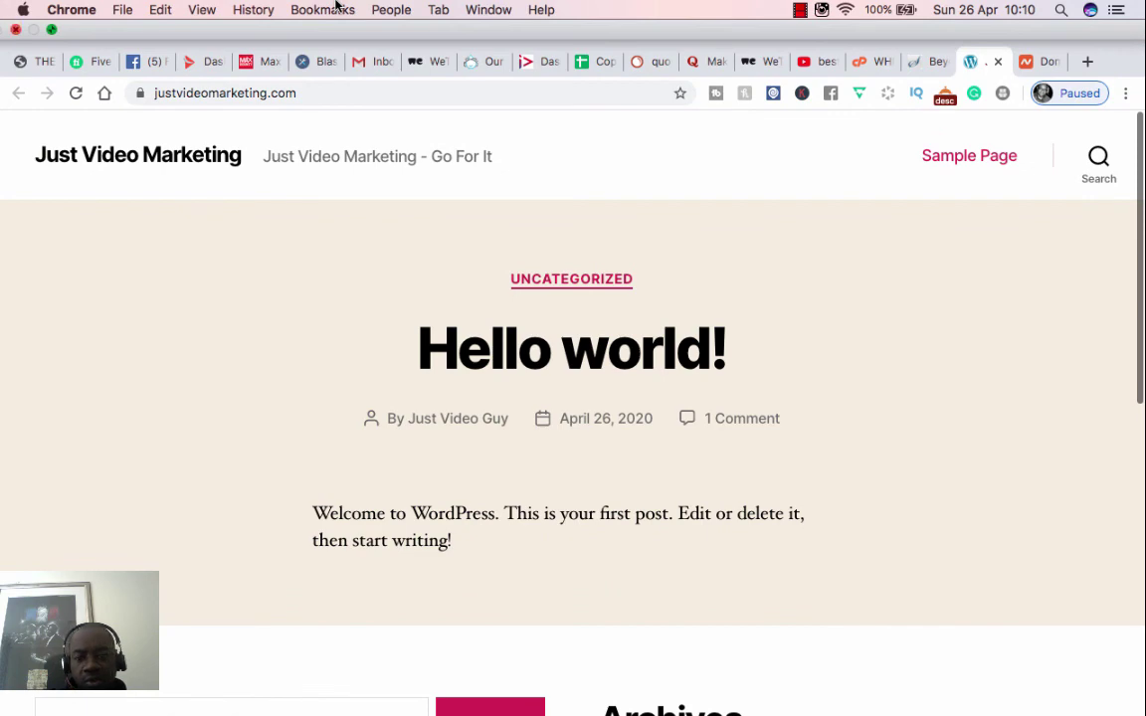
click(800, 160)
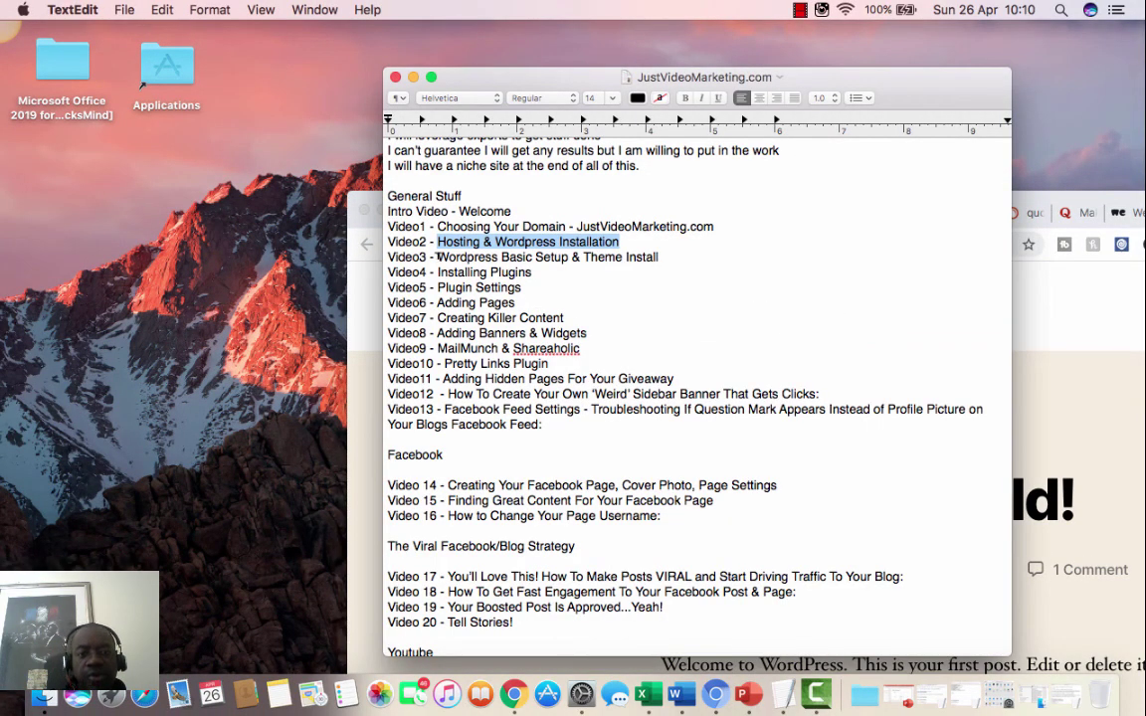
- Highlight 'Wordpress Basic Setup & Theme Install' in the notes, then reposition Chrome in front
drag(437, 257, 657, 256)
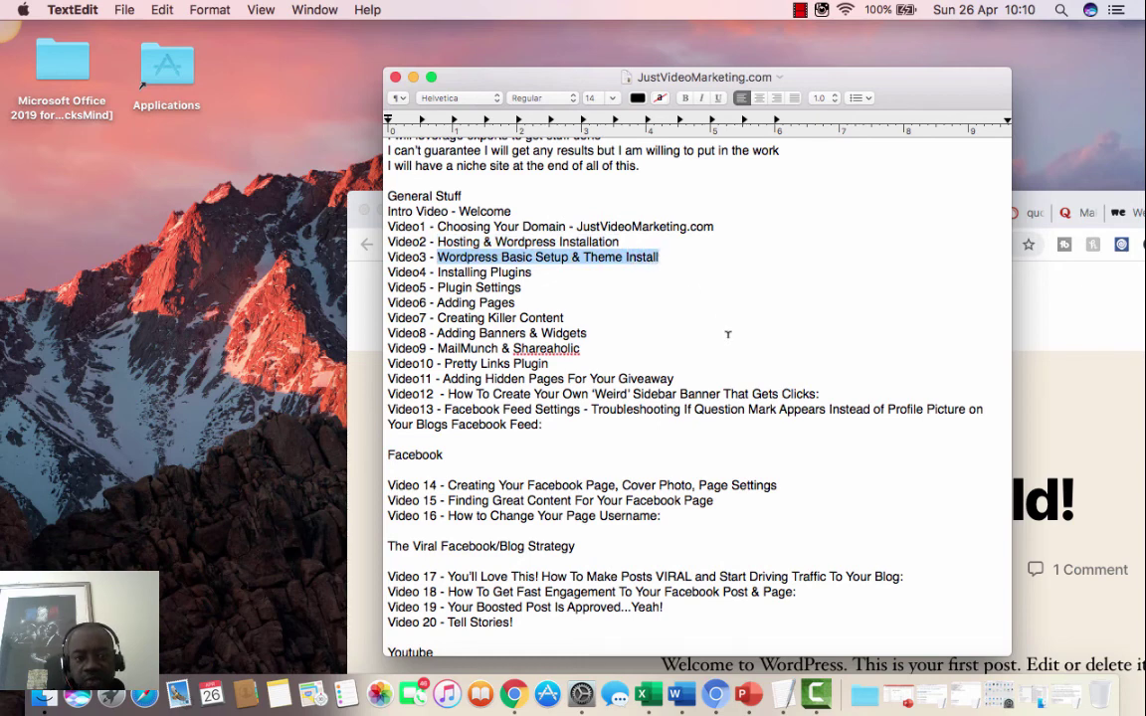
click(1016, 207)
drag(1008, 204, 746, 150)
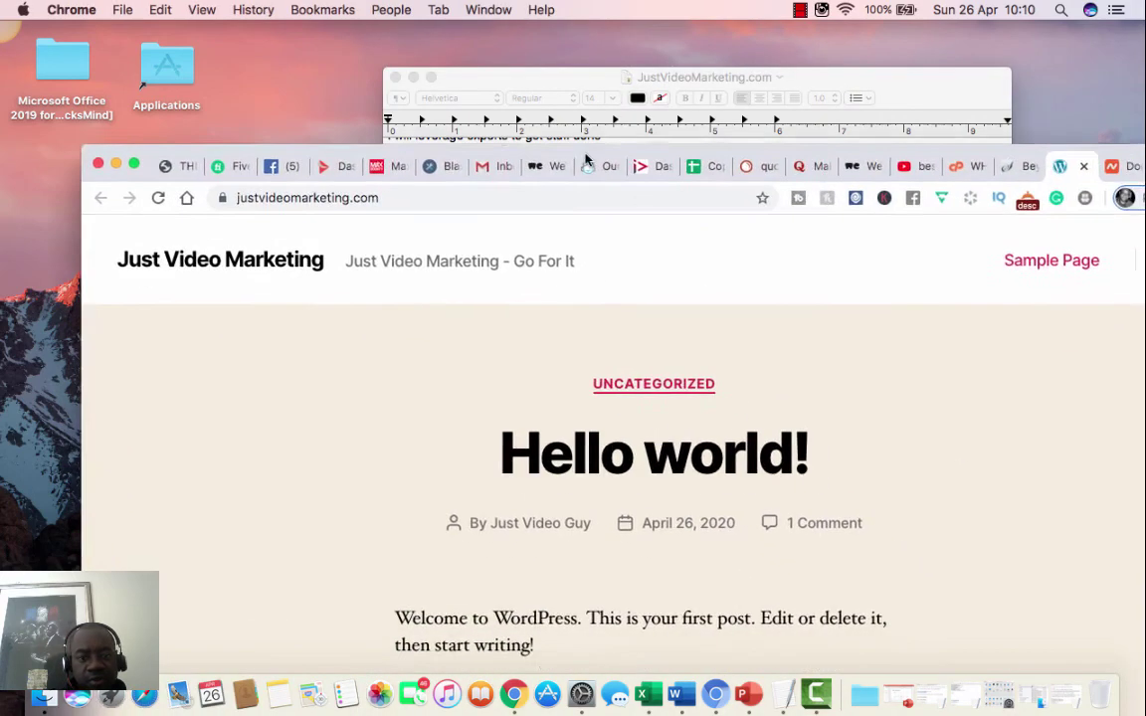